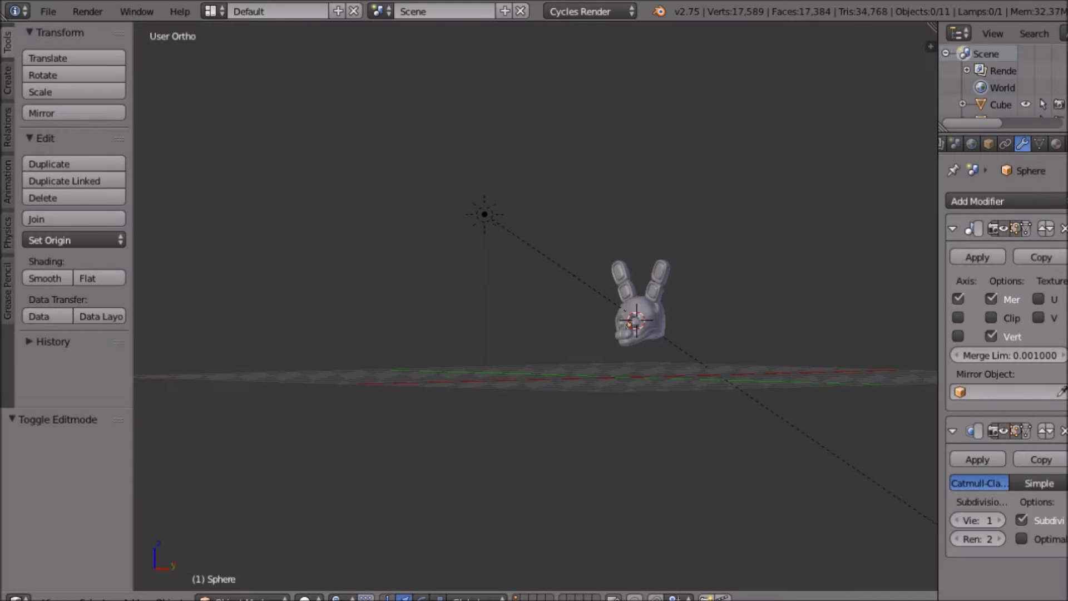
Examine the rabbit head model up close, from both sides and from the front against the reference image
scroll(636, 321, "up", 1)
middle_click_drag(636, 320, 545, 320, "shift")
scroll(546, 319, "up", 8)
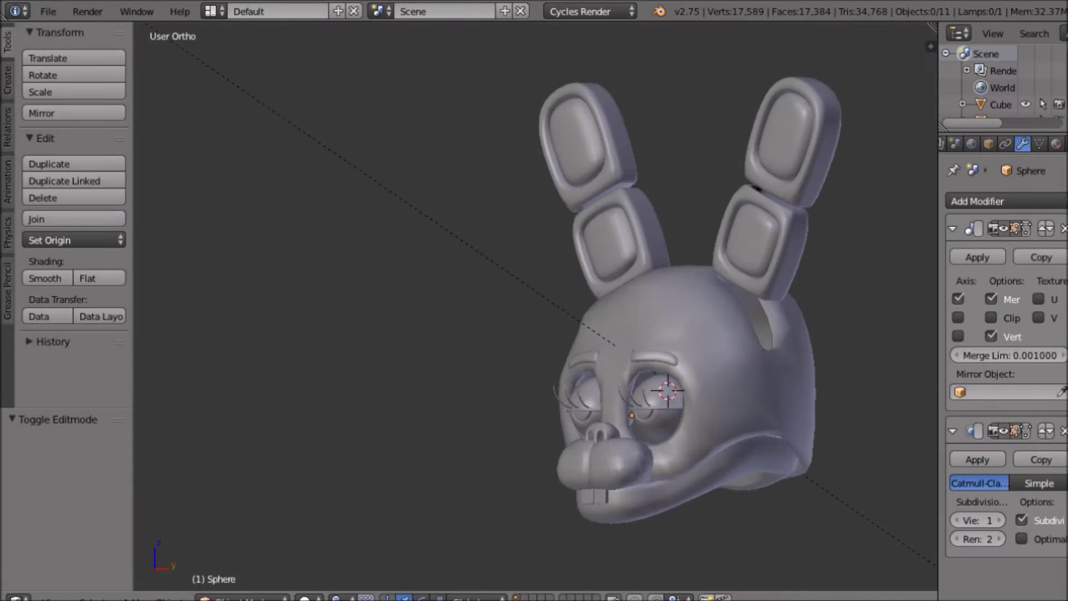
scroll(567, 367, "up", 2)
middle_click_drag(666, 388, 639, 276, "shift")
scroll(640, 276, "up", 9)
scroll(639, 276, "down", 13)
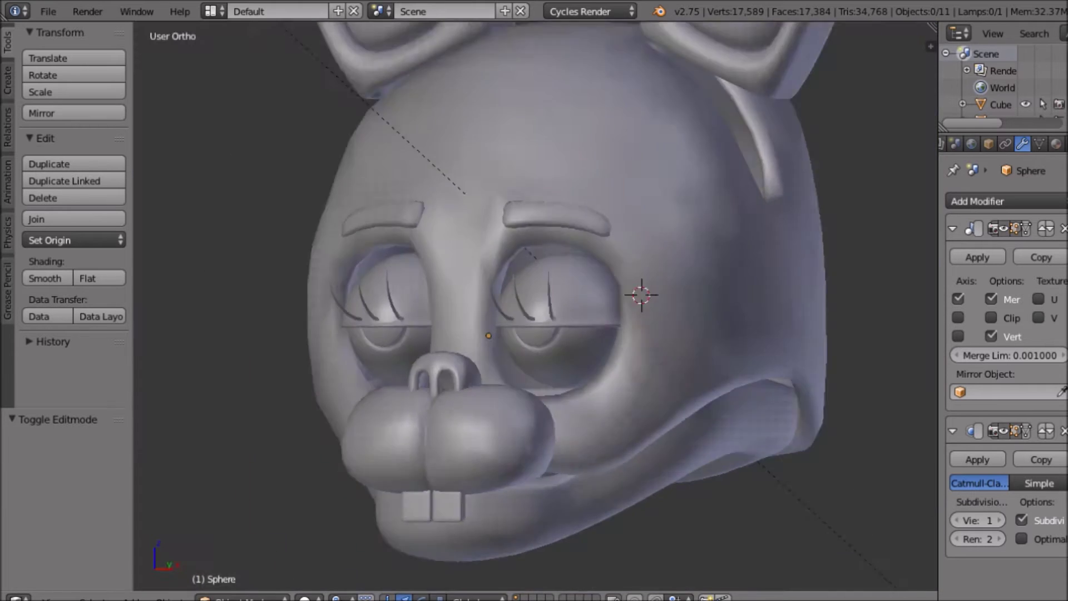
middle_click_drag(456, 322, 829, 338)
scroll(606, 298, "up", 4)
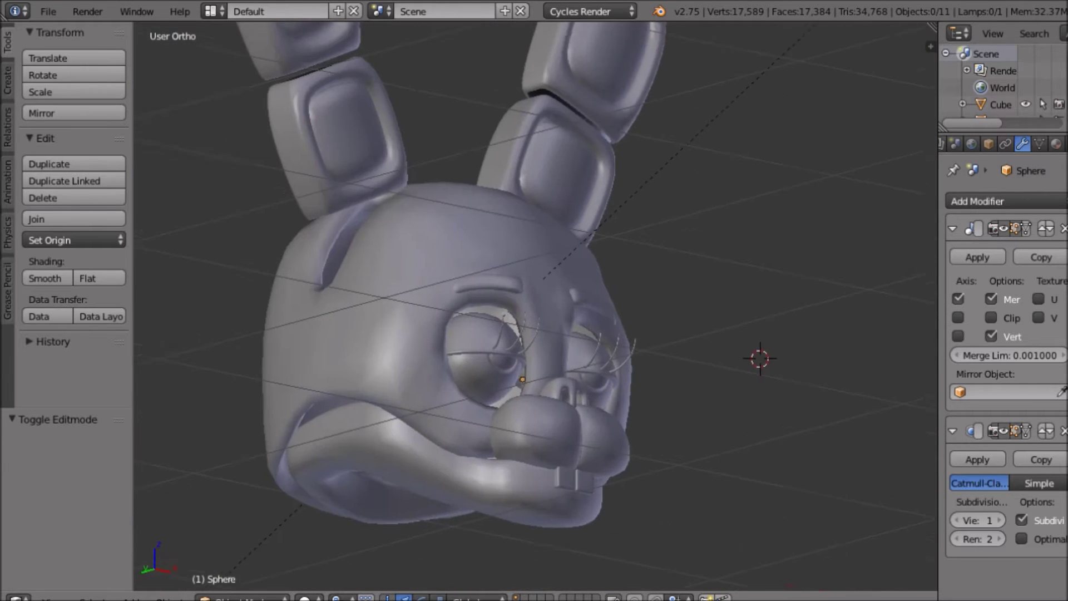
scroll(828, 338, "down", 3)
key("KP_1")
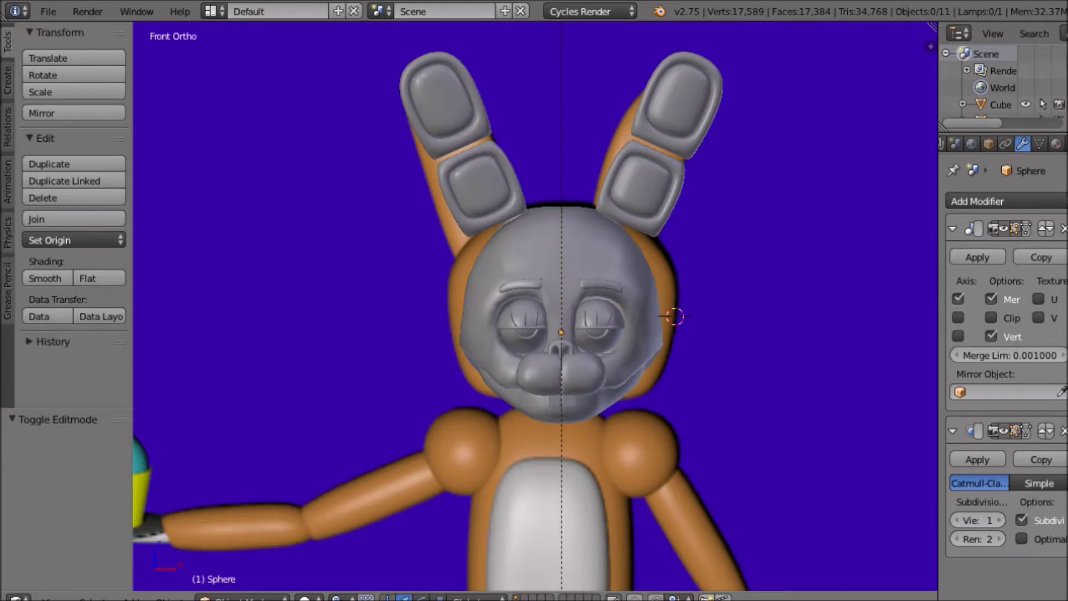
Reset the 3D cursor to the scene centre and return to the front view of the head
key("shift+c")
middle_click_drag(562, 312, 439, 298)
scroll(473, 328, "up", 2)
scroll(440, 298, "up", 5)
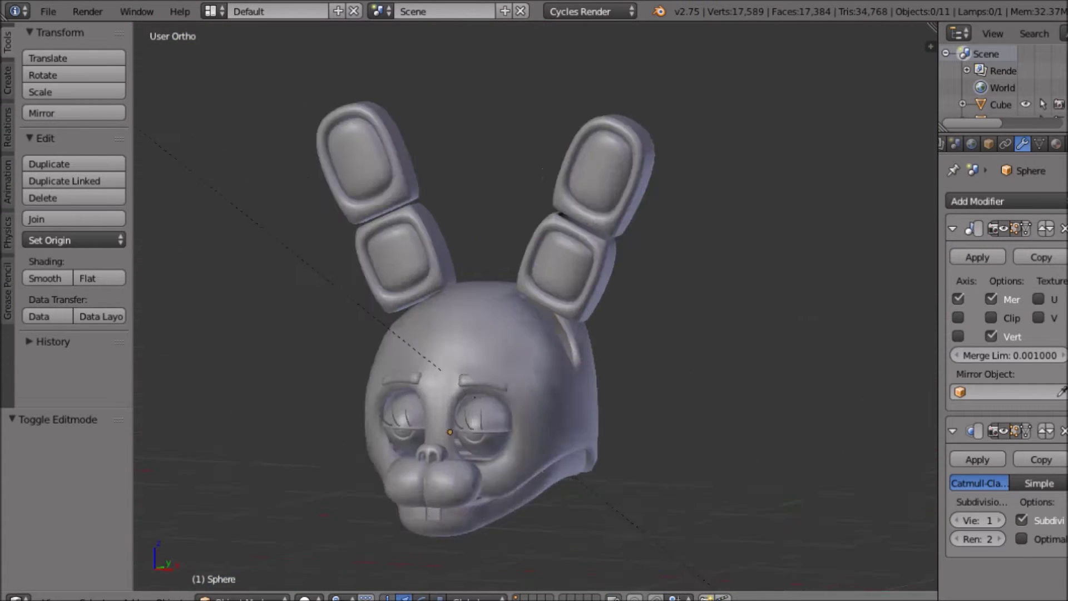
key("KP_1")
scroll(289, 417, "up", 4)
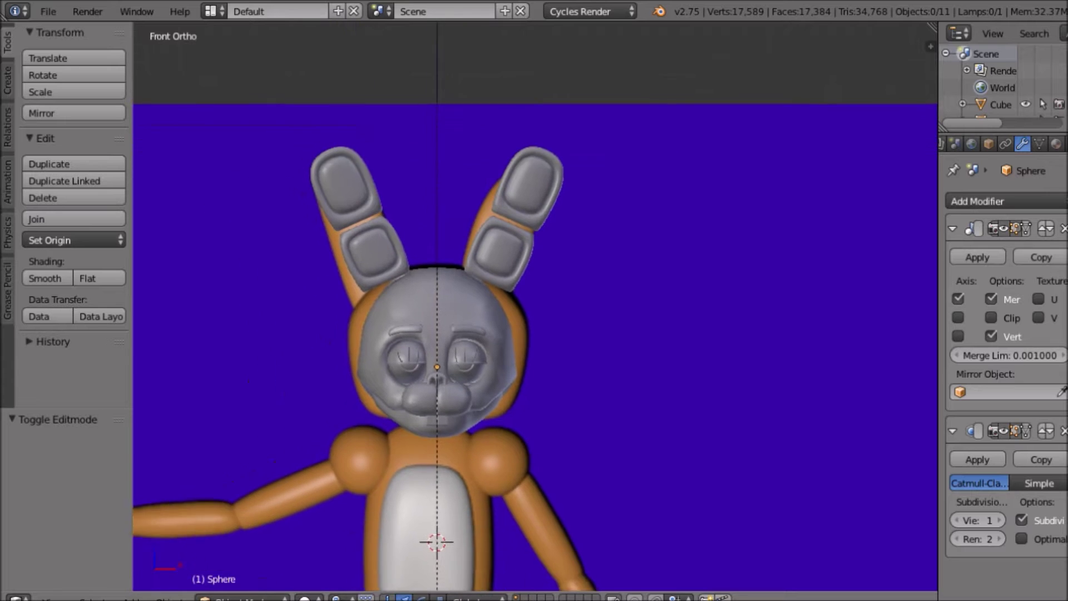
Select the rabbit's main head mesh
middle_click_drag(390, 334, 472, 331, "shift")
middle_click_drag(473, 331, 417, 342)
scroll(418, 342, "down", 4)
scroll(556, 305, "up", 3)
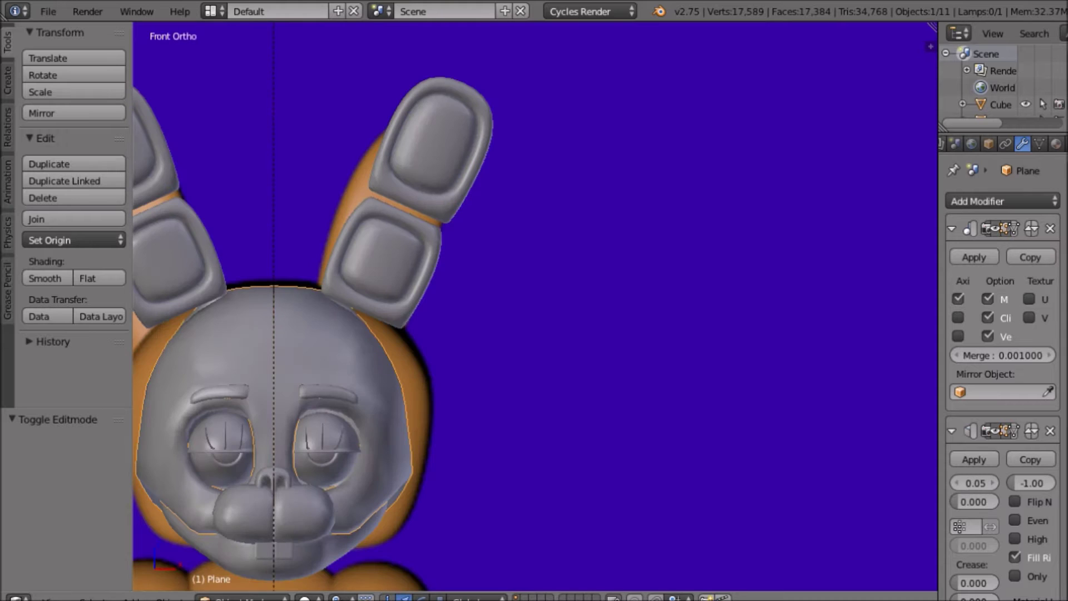
middle_click_drag(390, 334, 642, 230, "shift")
scroll(534, 250, "up", 3)
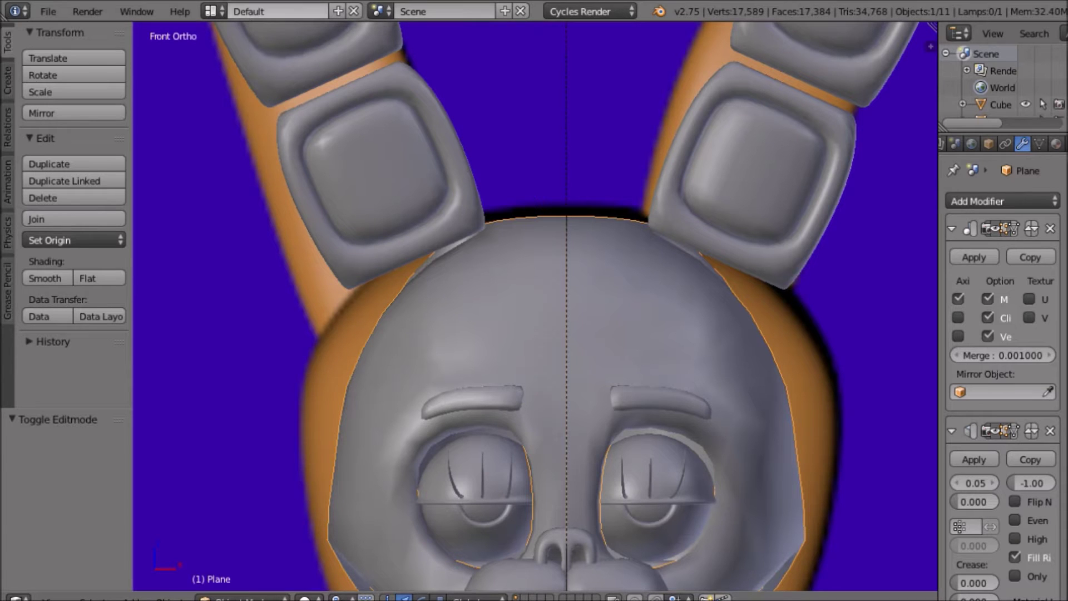
Open the Compositing layout with compositing nodes enabled and switch the node editor to shader nodes
left_click(215, 11)
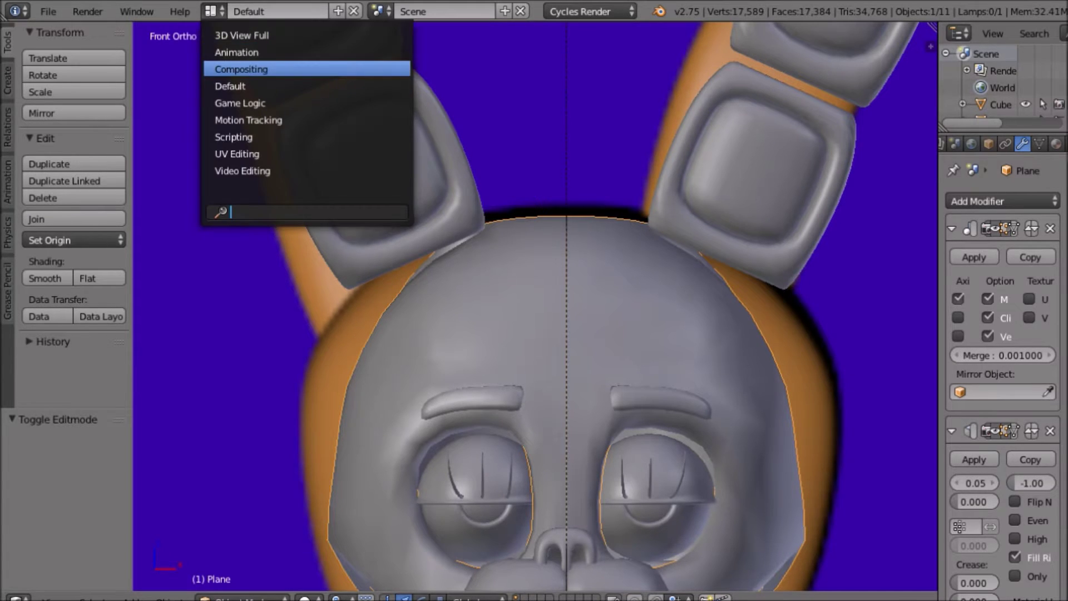
left_click(275, 69)
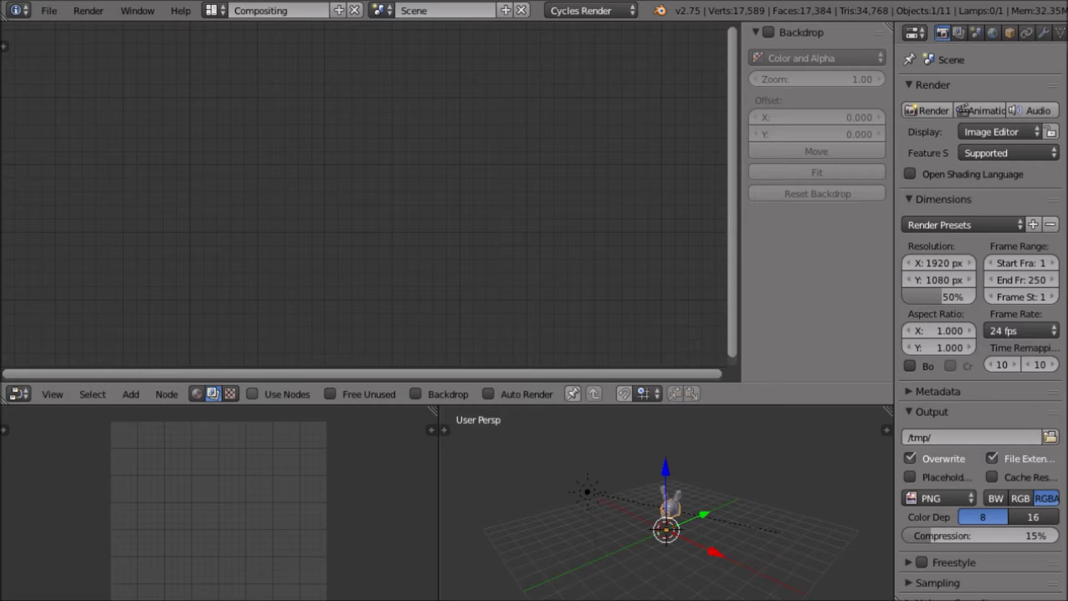
left_click(252, 393)
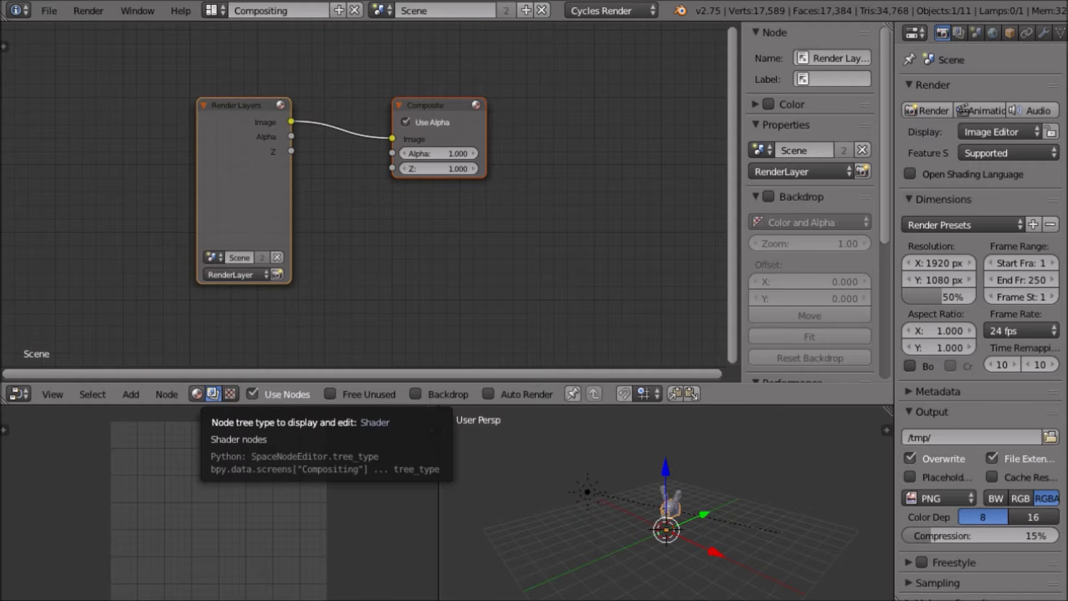
left_click(196, 394)
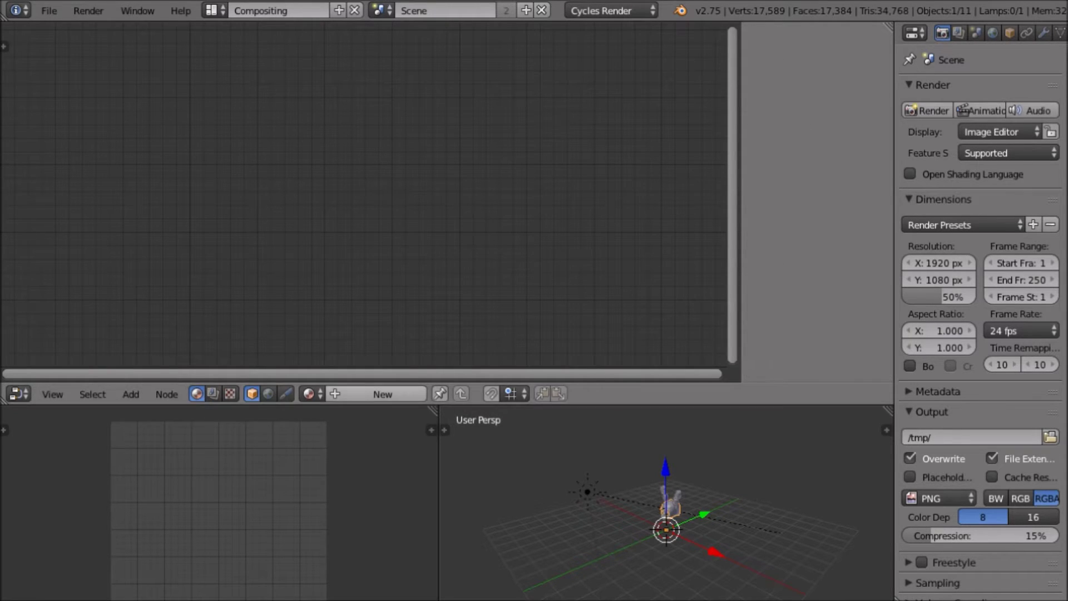
Create a new material for the selected head mesh
scroll(666, 502, "up", 7)
middle_click_drag(666, 503, 630, 569, "shift")
scroll(631, 570, "up", 2)
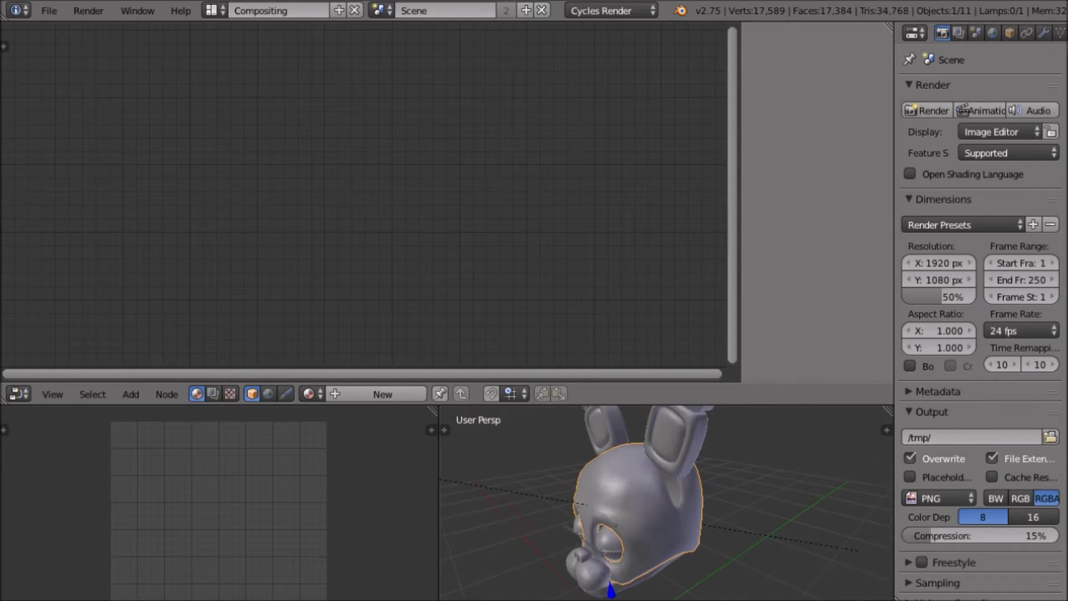
left_click(382, 394)
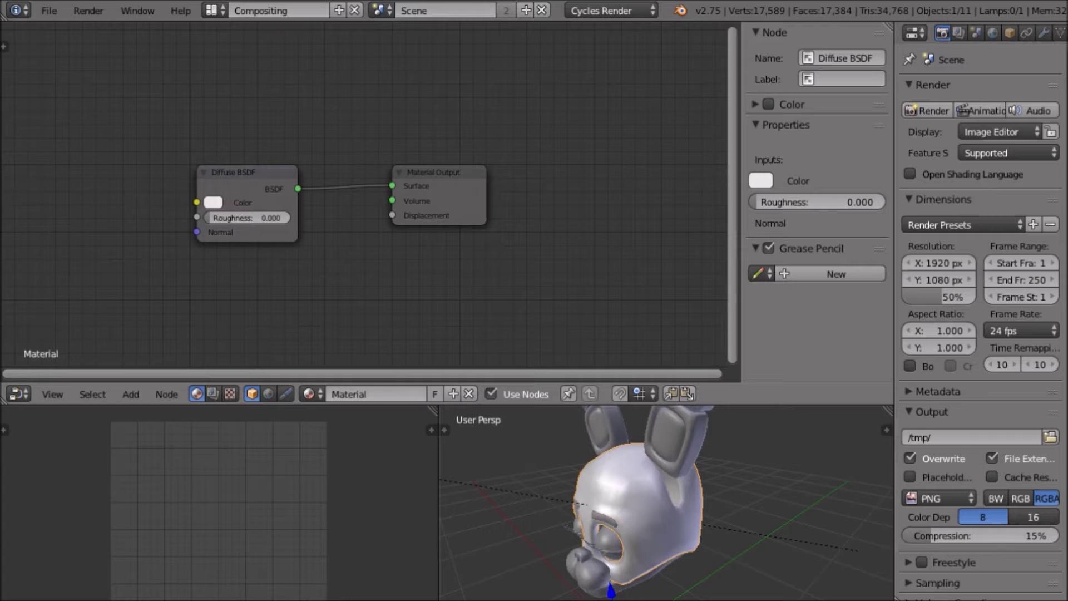
Preview the head's new material in rendered viewport shading and return to solid shading
key("shift+z")
middle_click_drag(631, 511, 728, 501)
scroll(667, 511, "down", 5)
scroll(667, 500, "up", 3)
middle_click_drag(668, 489, 657, 595, "shift")
key("KP_1")
scroll(662, 545, "down", 2)
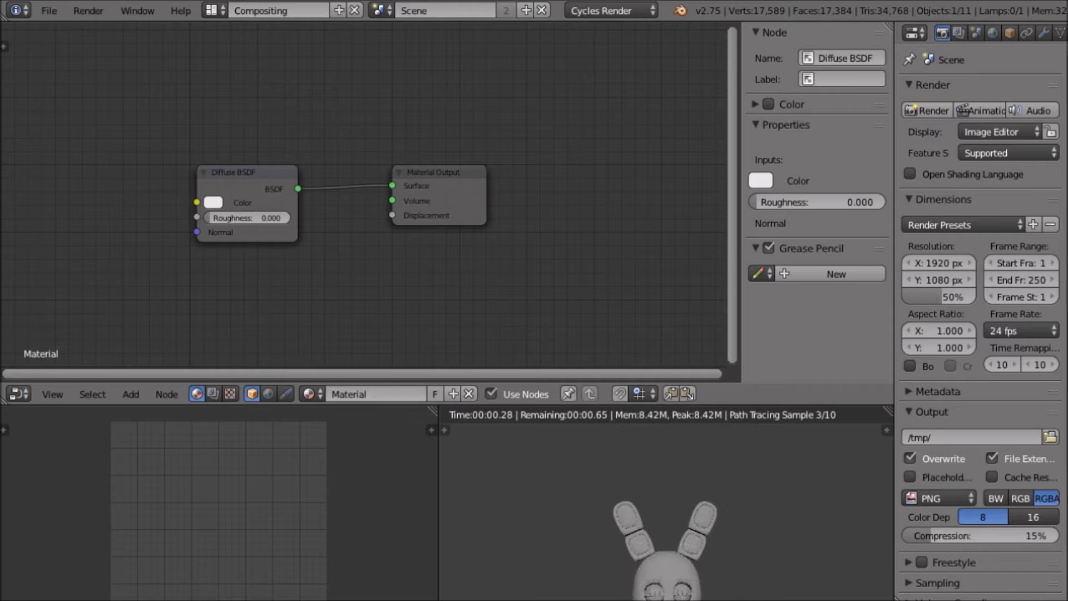
key("shift+z")
Set the 3D view to front orthographic and move the Diffuse BSDF node further away from the Material Output
key("KP_1")
key("KP_5")
middle_click_drag(664, 556, 635, 436, "shift")
scroll(636, 436, "up", 2)
middle_click_drag(356, 267, 468, 285)
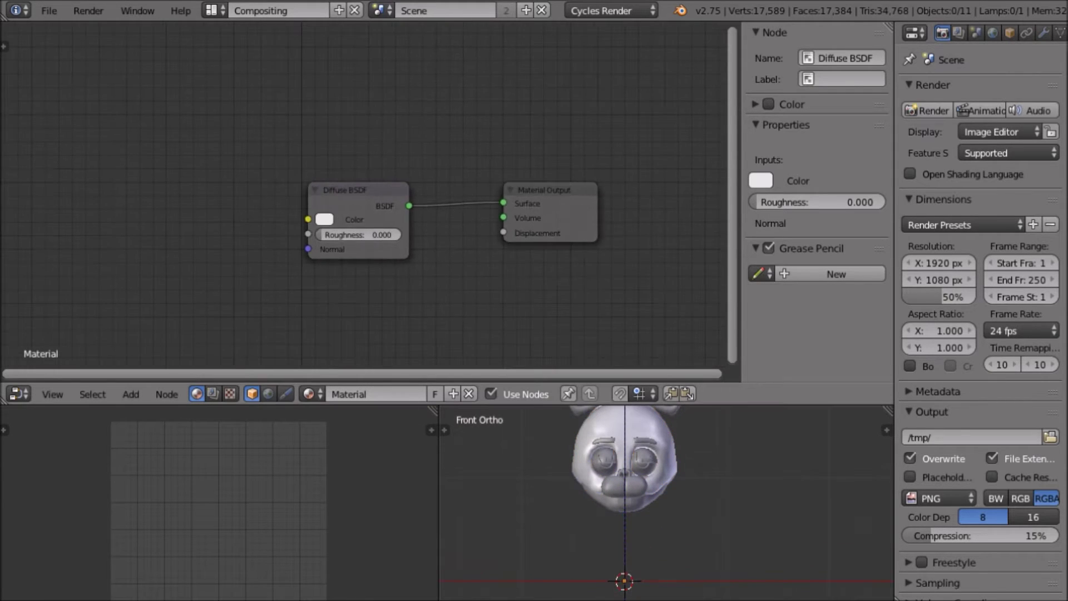
left_click_drag(350, 190, 89, 191)
middle_click_drag(221, 165, 365, 231)
Insert a Mix Shader node into the link between the Diffuse BSDF and Material Output nodes
key("shift+a")
left_click(365, 231)
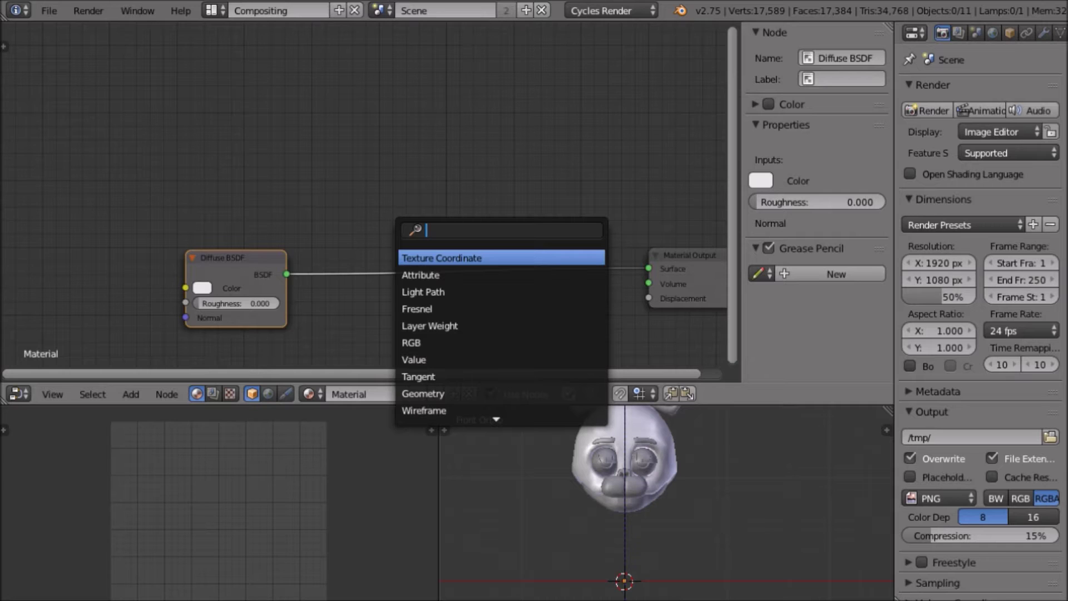
type("mix")
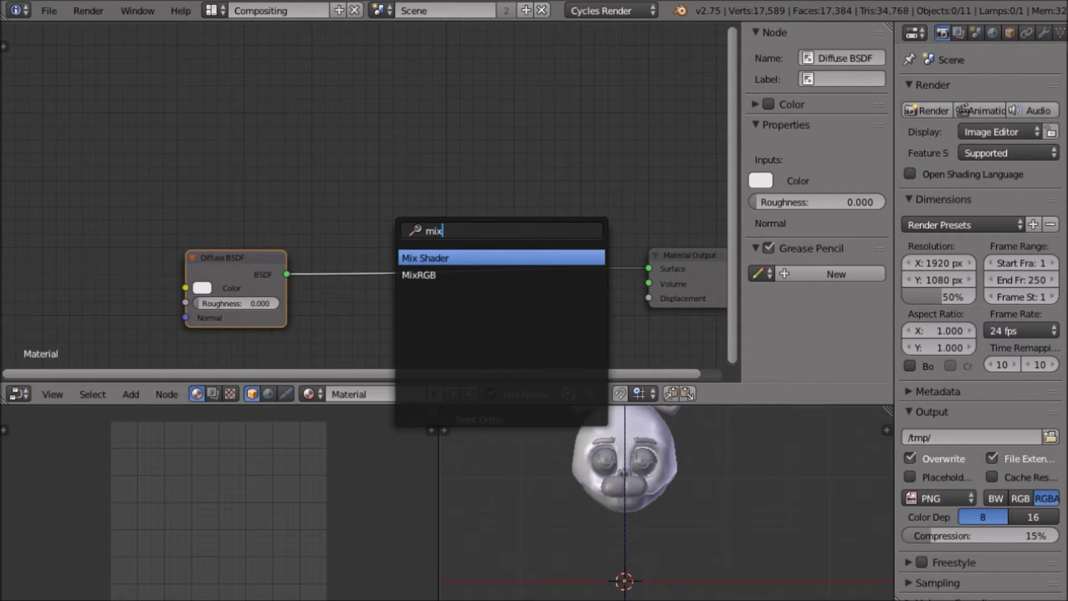
key("Return")
key("Return")
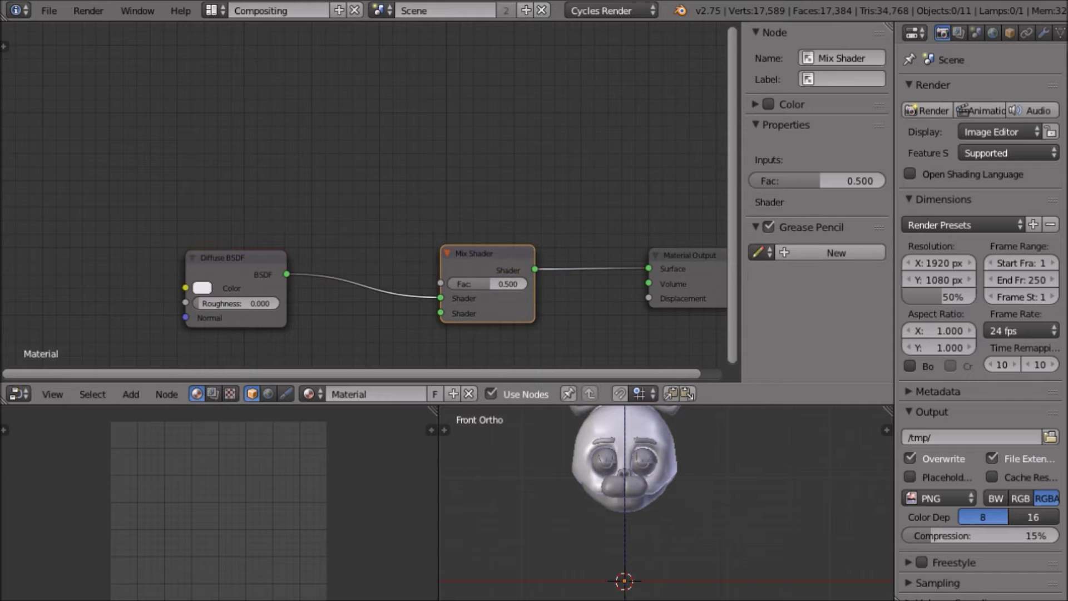
scroll(489, 284, "down", 4)
scroll(489, 283, "up", 4)
middle_click_drag(489, 283, 525, 205)
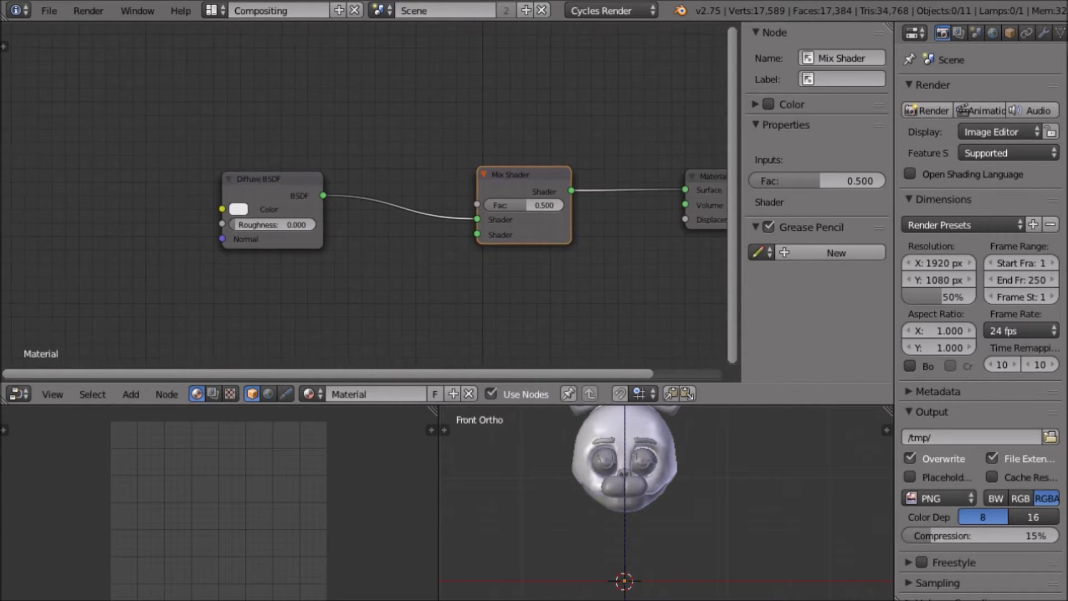
scroll(351, 184, "up", 1)
key("shift+a")
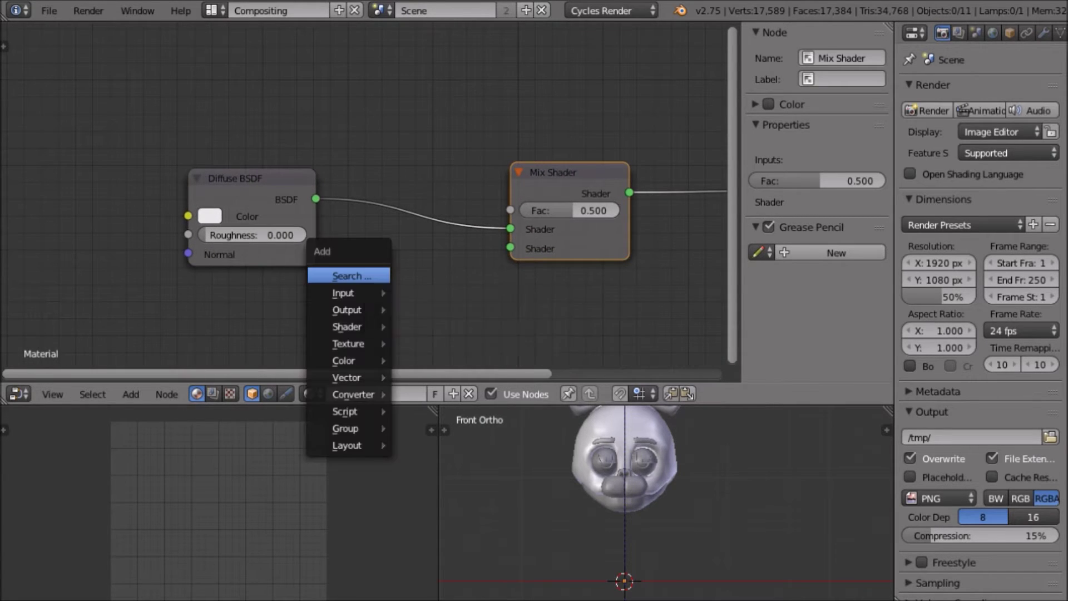
key("Return")
key("BackSpace")
key("Escape")
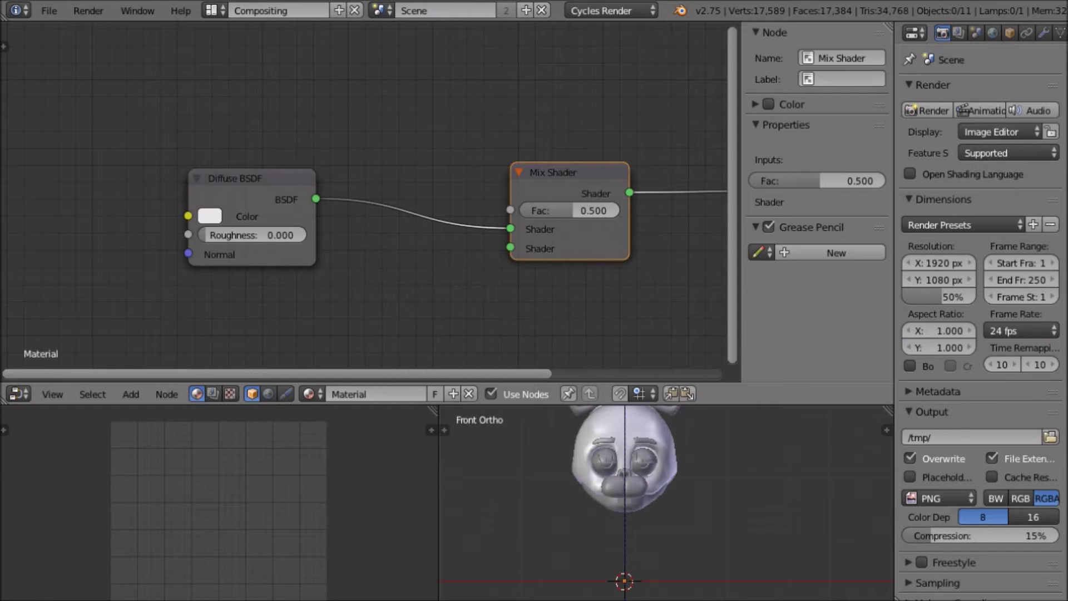
Add a Glossy BSDF node below the Diffuse BSDF and connect it to the Mix Shader's second shader input
key("shift+a")
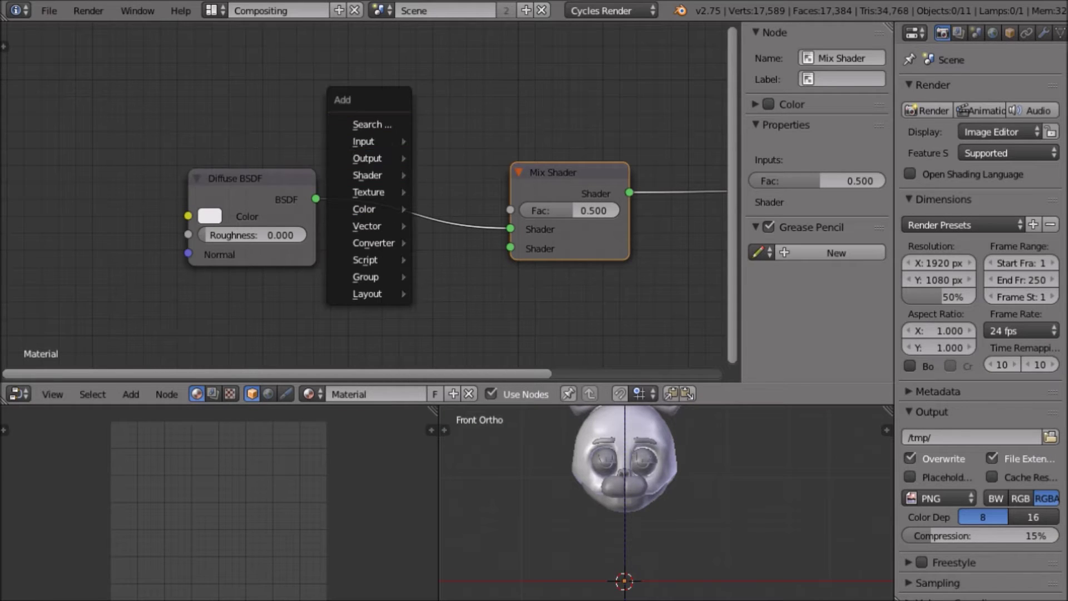
mouse_move(368, 176)
left_click(462, 231)
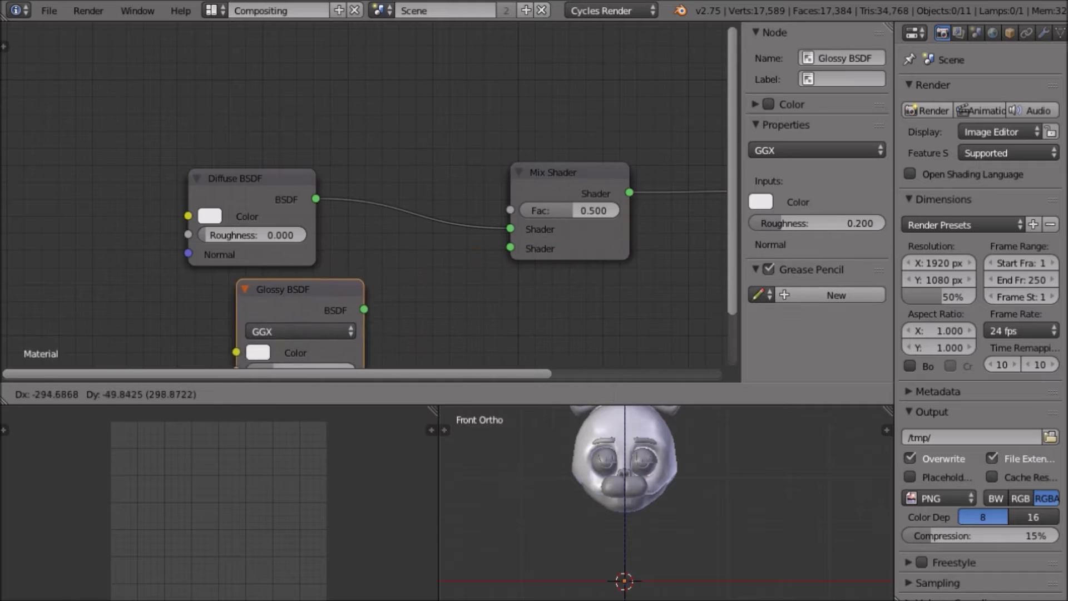
left_click(261, 300)
left_click_drag(311, 319, 550, 289)
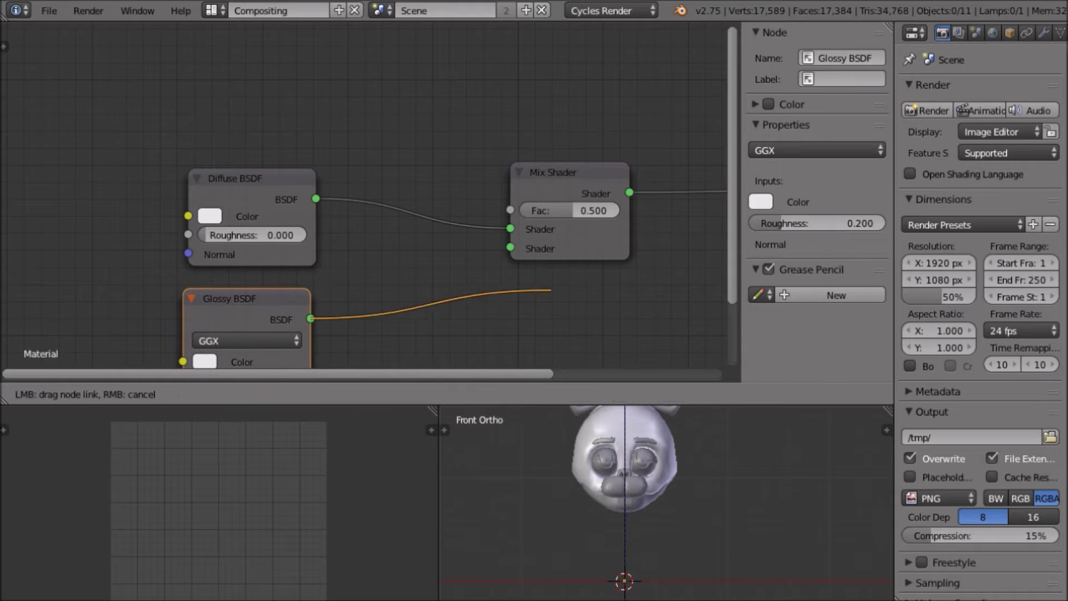
left_click_drag(510, 248, 510, 248)
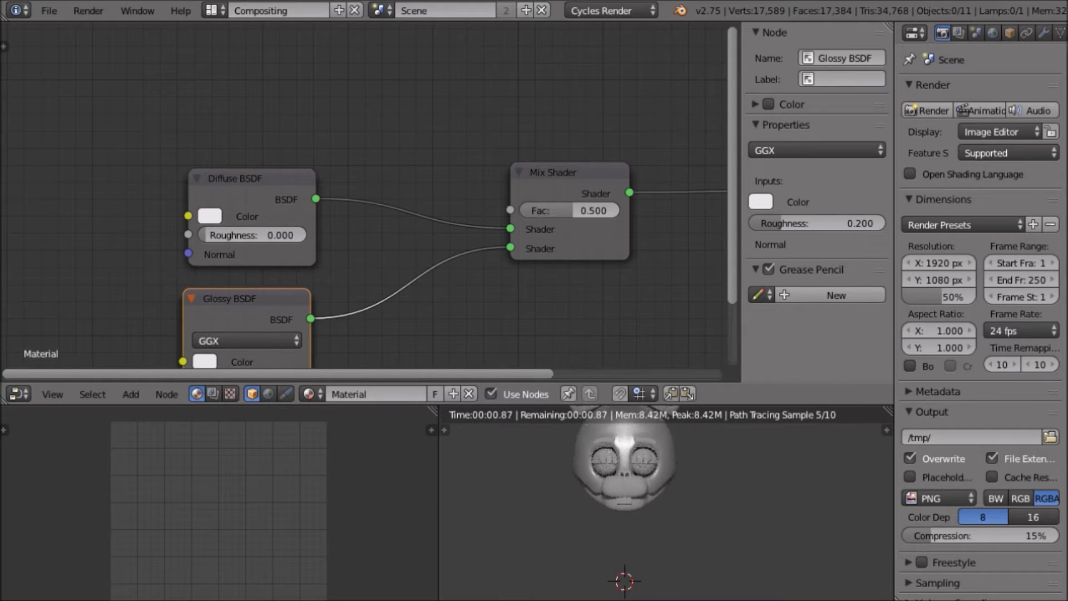
Lower the Mix Shader's factor to 0.191 while judging the gloss on the rendered head
middle_click_drag(624, 467, 565, 537, "shift")
scroll(565, 537, "up", 1)
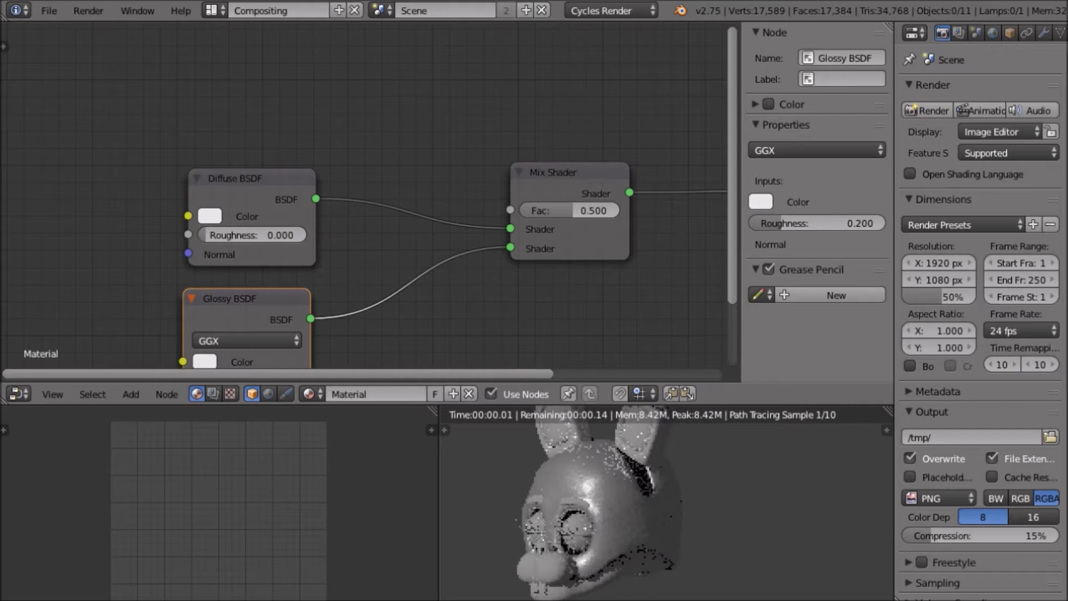
scroll(665, 504, "up", 5)
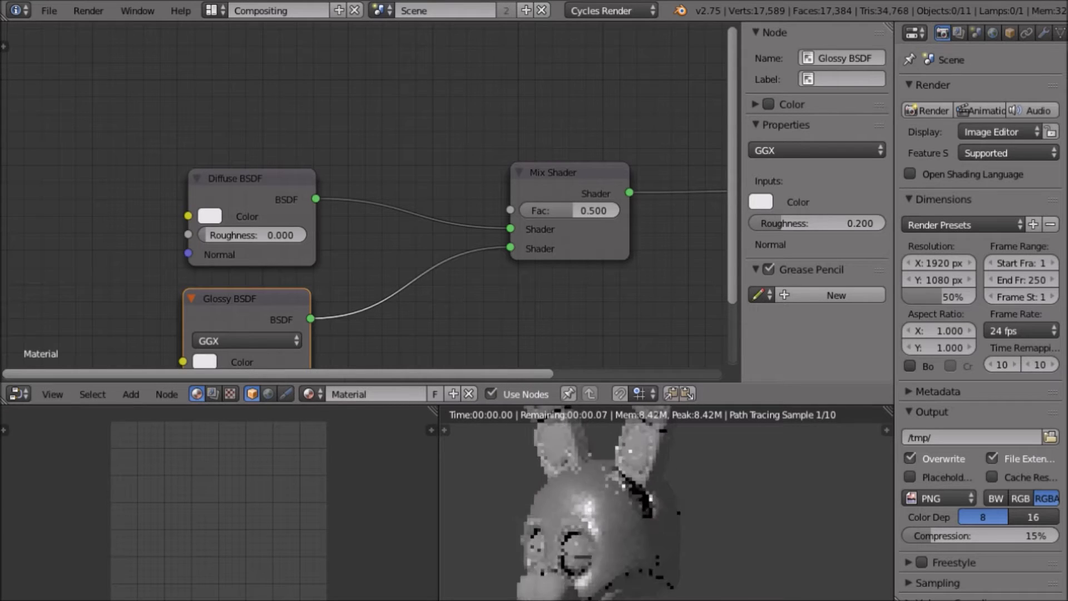
middle_click_drag(664, 503, 679, 501, "shift")
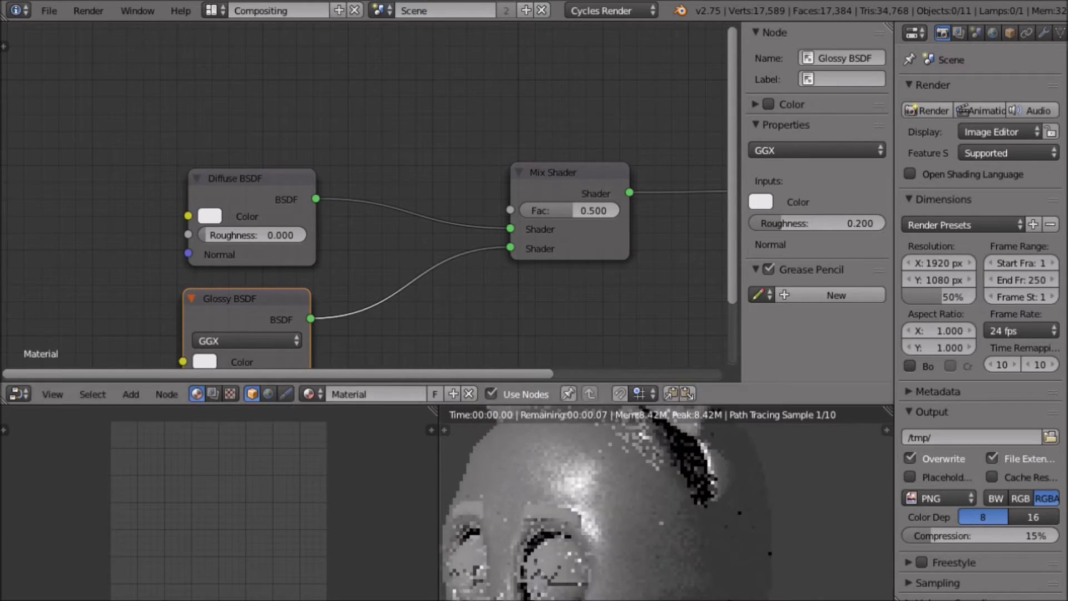
scroll(356, 183, "down", 3)
scroll(256, 268, "up", 3)
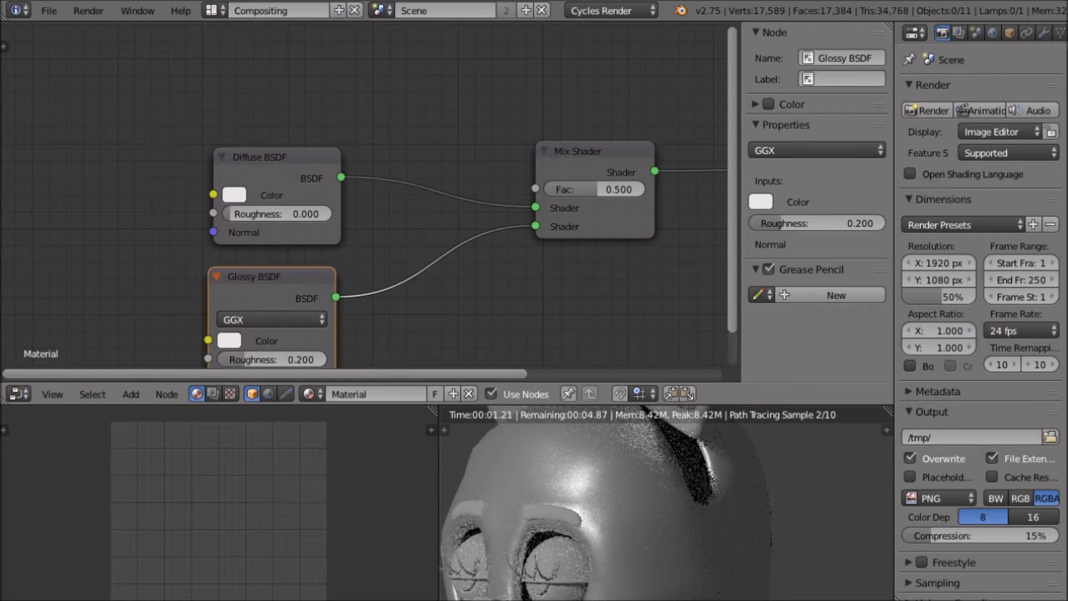
left_click_drag(597, 189, 574, 190)
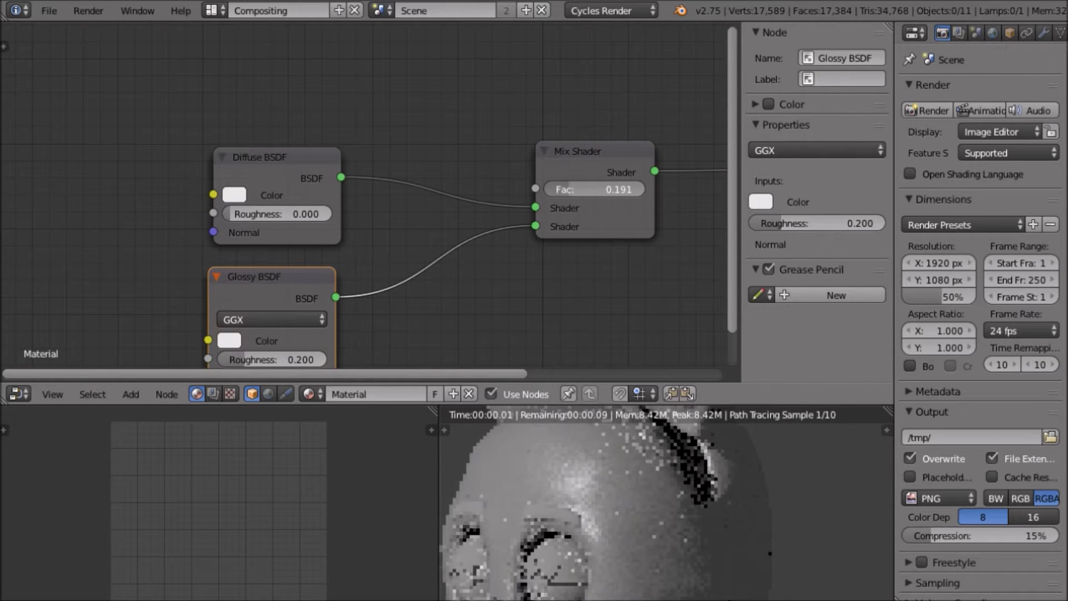
Set the Glossy BSDF's roughness to 0.092
middle_click_drag(384, 292, 488, 167)
scroll(487, 166, "up", 2)
left_click_drag(356, 246, 349, 247)
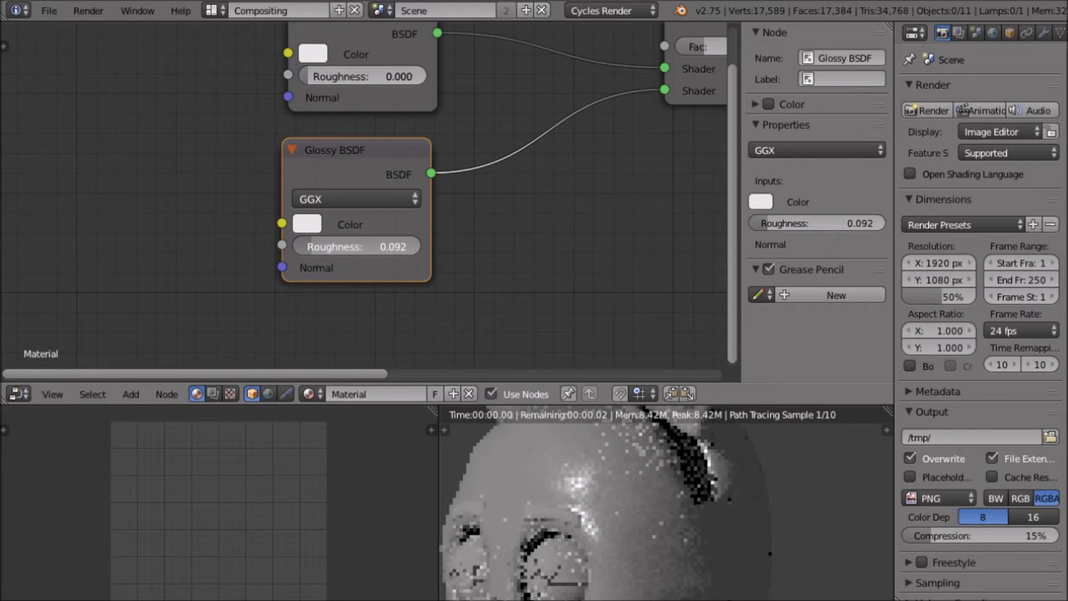
Inspect the glossy highlights on the rendered head from the front and at an angle
scroll(666, 504, "down", 5)
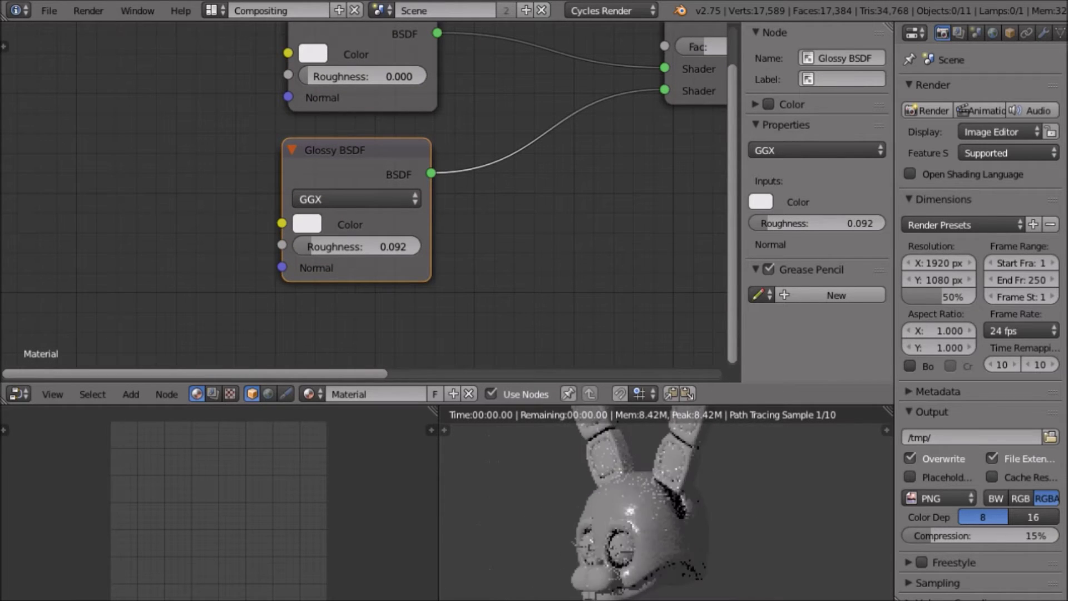
middle_click_drag(666, 503, 737, 494)
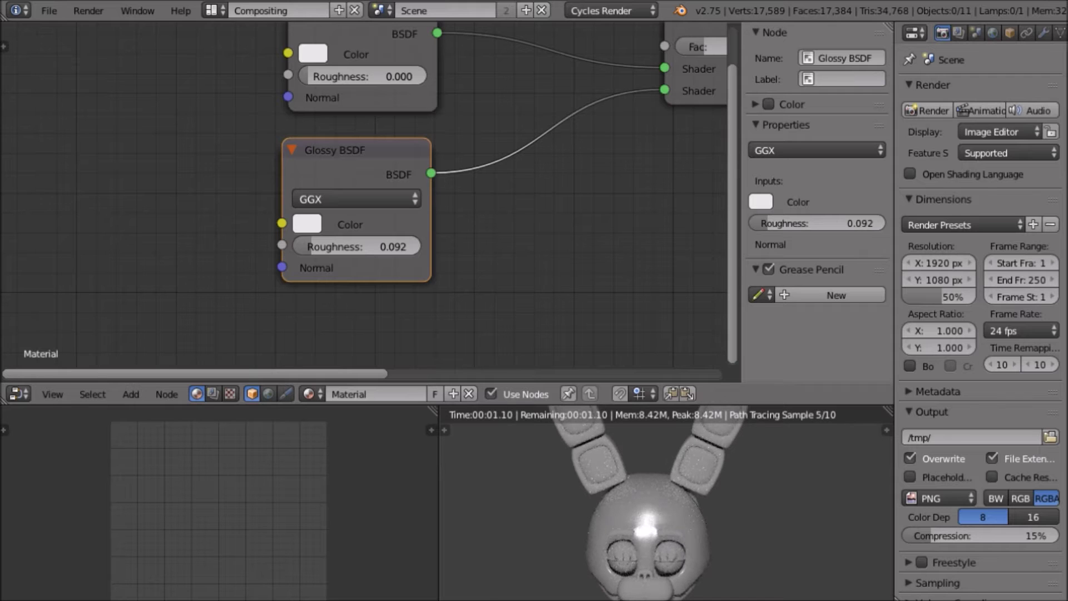
scroll(666, 504, "down", 2)
middle_click_drag(728, 501, 668, 503)
scroll(665, 504, "up", 2)
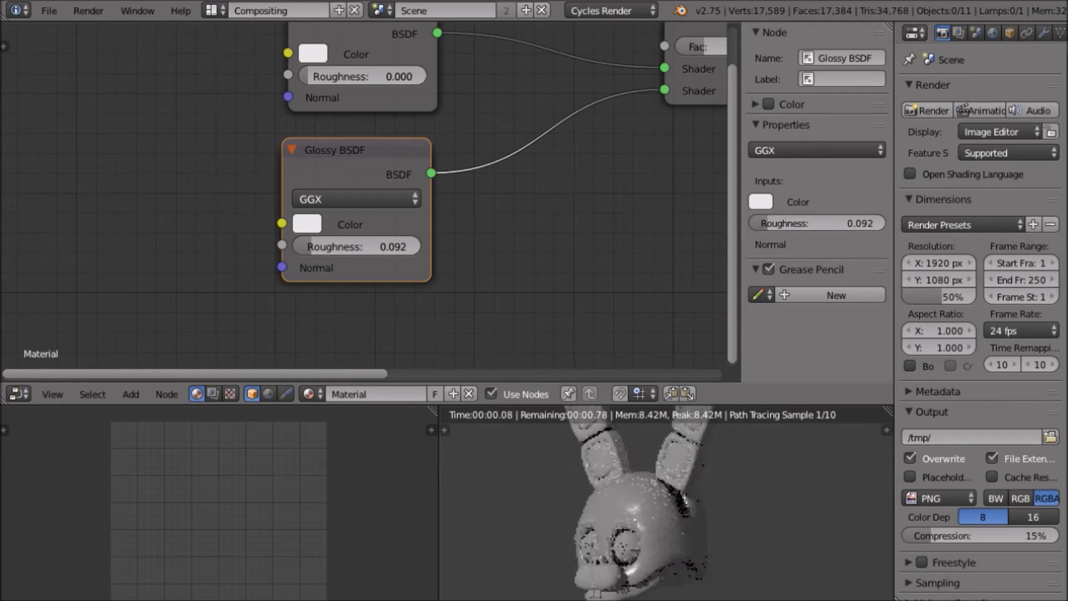
Set the Diffuse BSDF's color to orange and check it on the rendered head
key("KP_1")
scroll(664, 504, "up", 4)
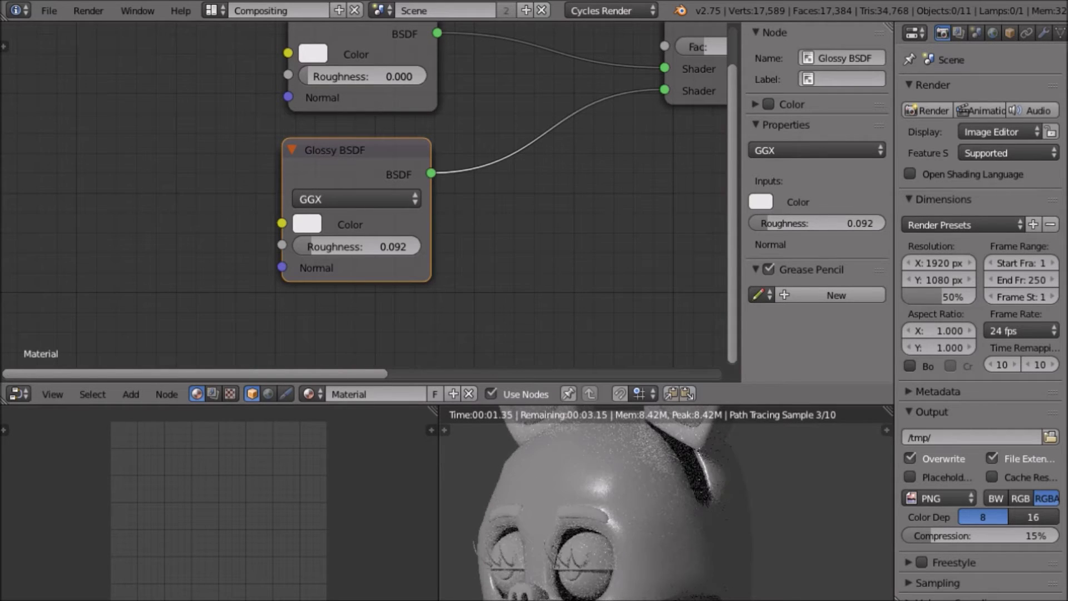
scroll(666, 503, "down", 4)
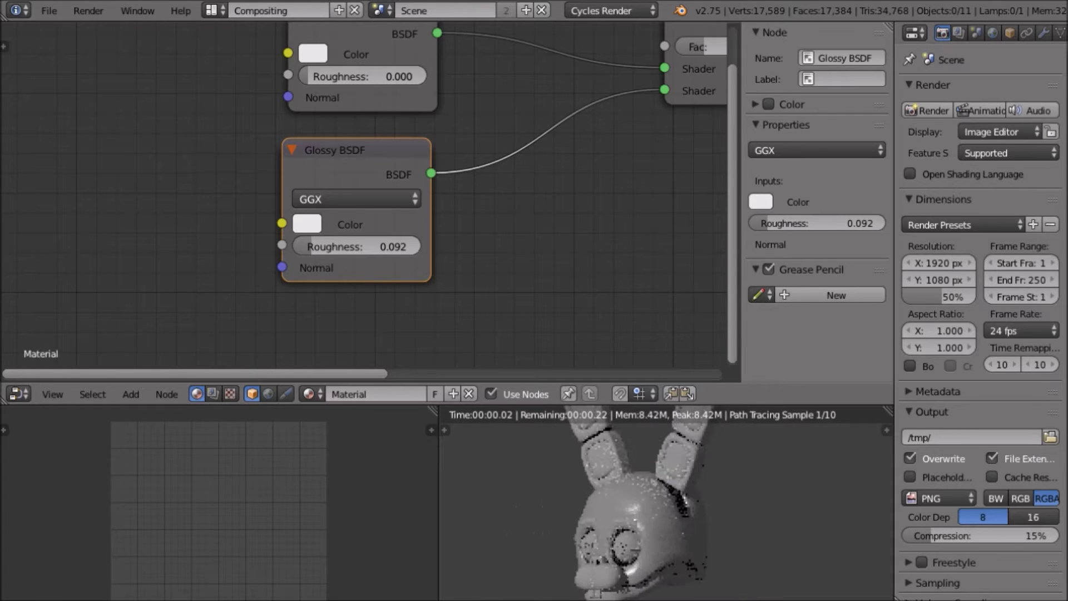
middle_click_drag(495, 194, 493, 223)
scroll(493, 223, "up", 1)
scroll(666, 503, "up", 4)
middle_click_drag(399, 126, 501, 273)
scroll(524, 299, "up", 5)
scroll(501, 273, "up", 3)
left_click(443, 242)
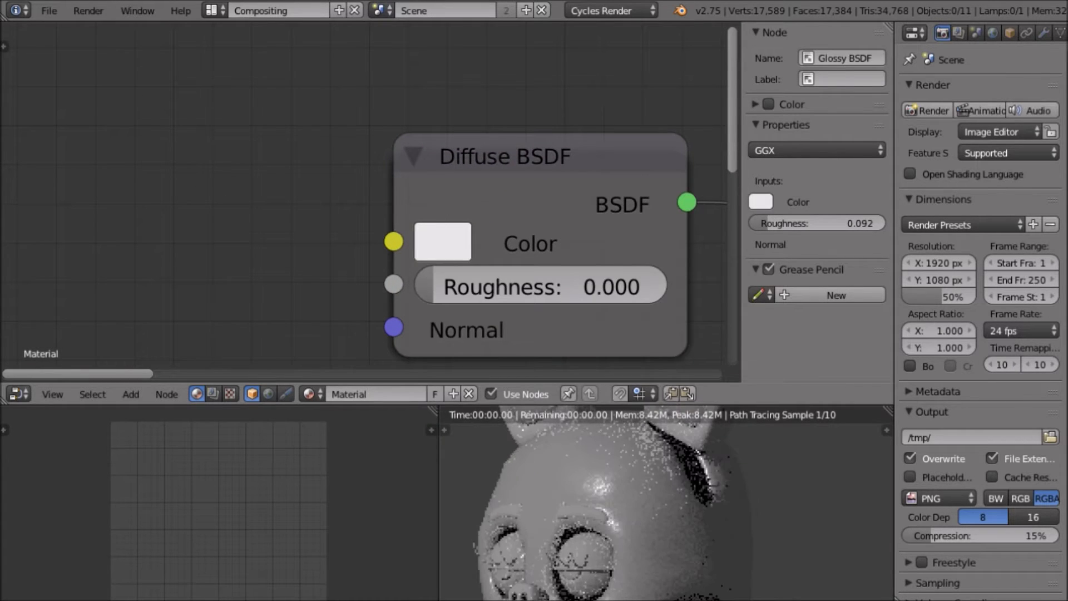
left_click(443, 241)
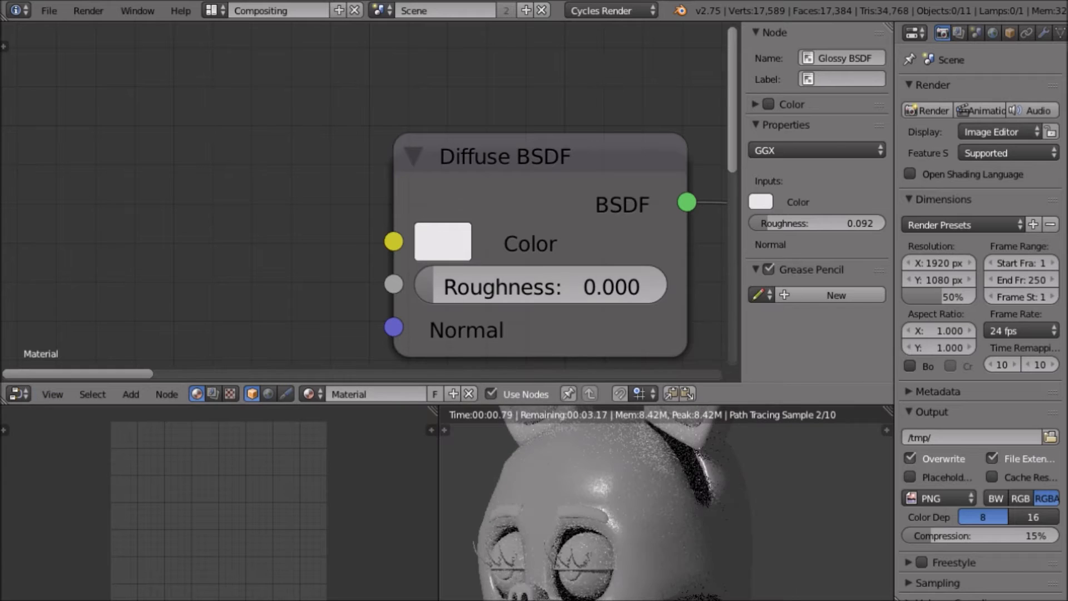
left_click(442, 241)
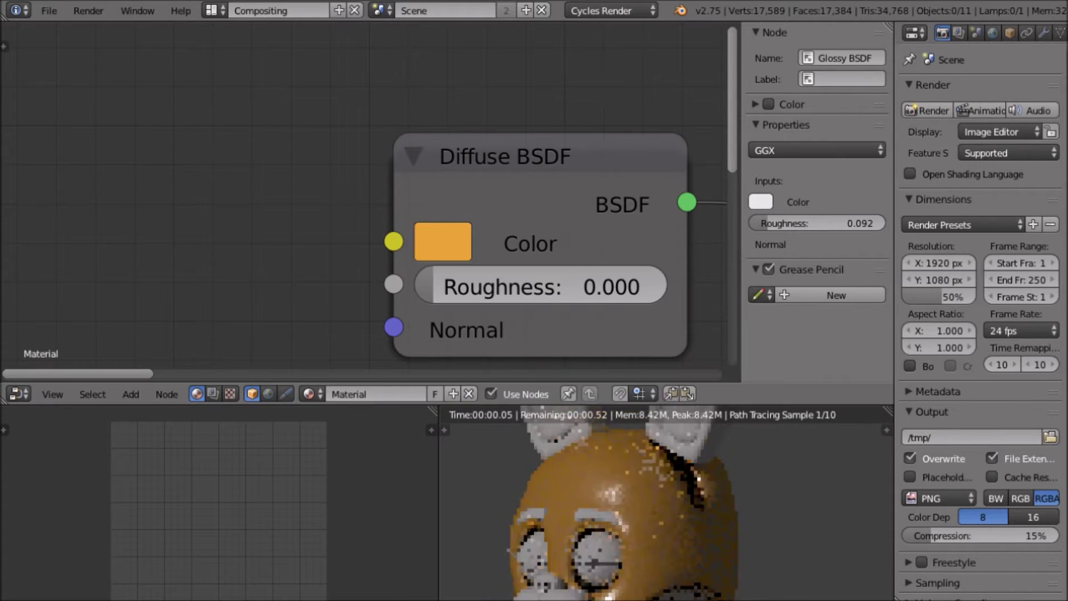
mouse_move(666, 502)
middle_mouse_down()
mouse_move(617, 495)
mouse_move(645, 501)
middle_mouse_up()
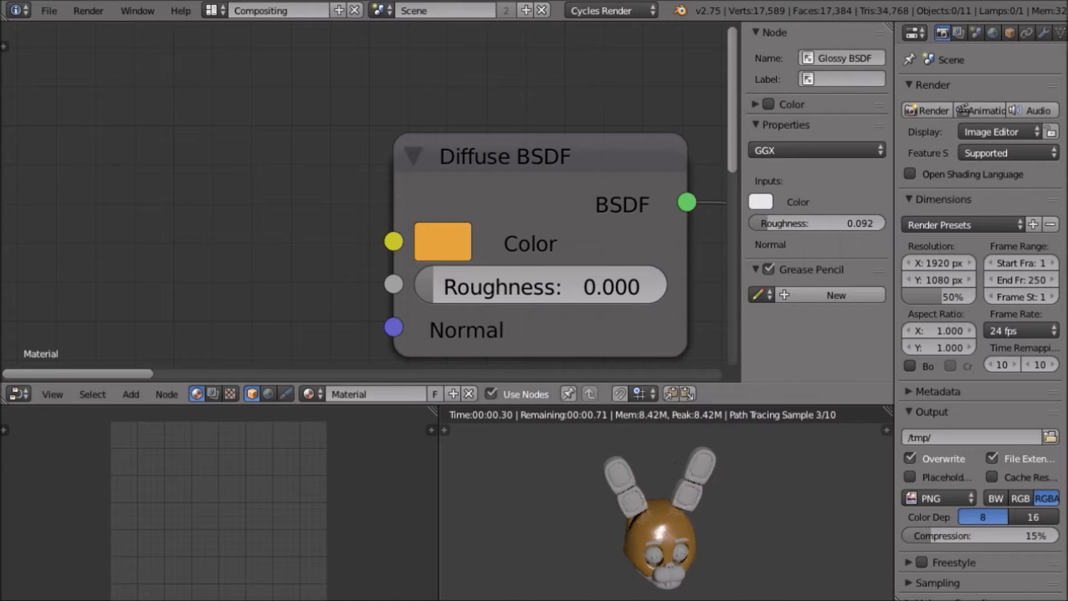
scroll(666, 502, "up", 4)
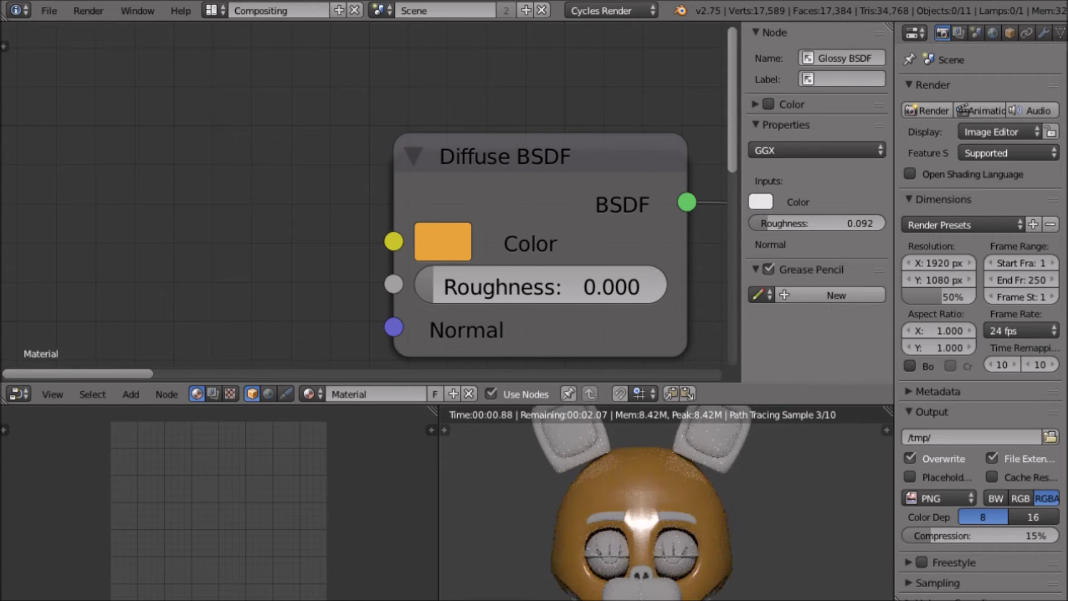
Lower the Glossy BSDF's roughness to 0.067
scroll(363, 196, "down", 4)
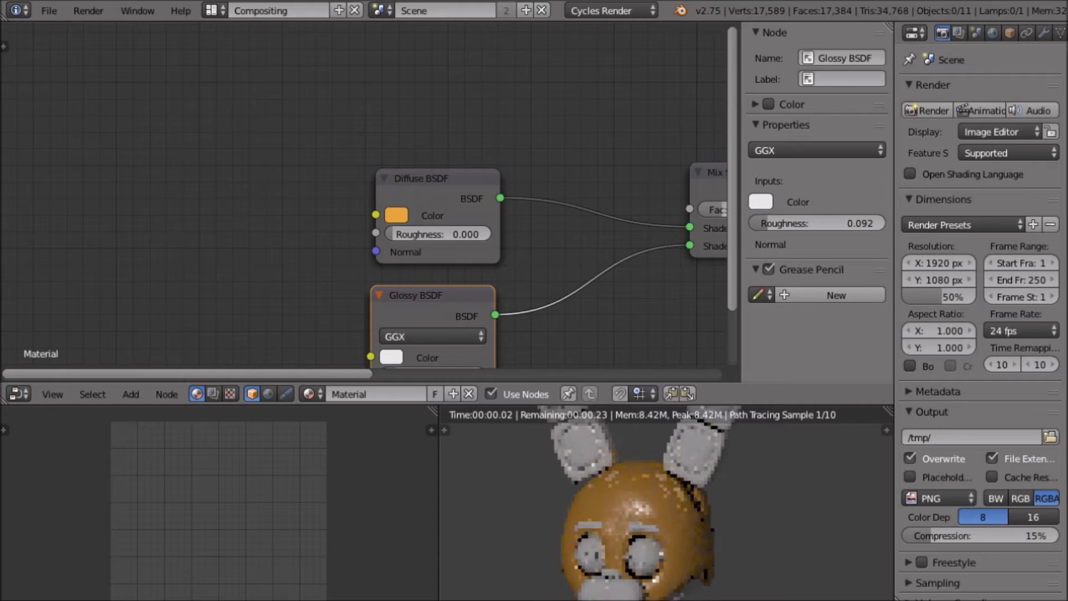
scroll(666, 503, "down", 2)
scroll(364, 196, "up", 4)
middle_click_drag(363, 312, 368, 86)
scroll(363, 196, "up", 1)
scroll(218, 503, "up", 1)
scroll(219, 503, "up", 4)
scroll(363, 196, "up", 4)
left_click_drag(512, 224, 506, 224)
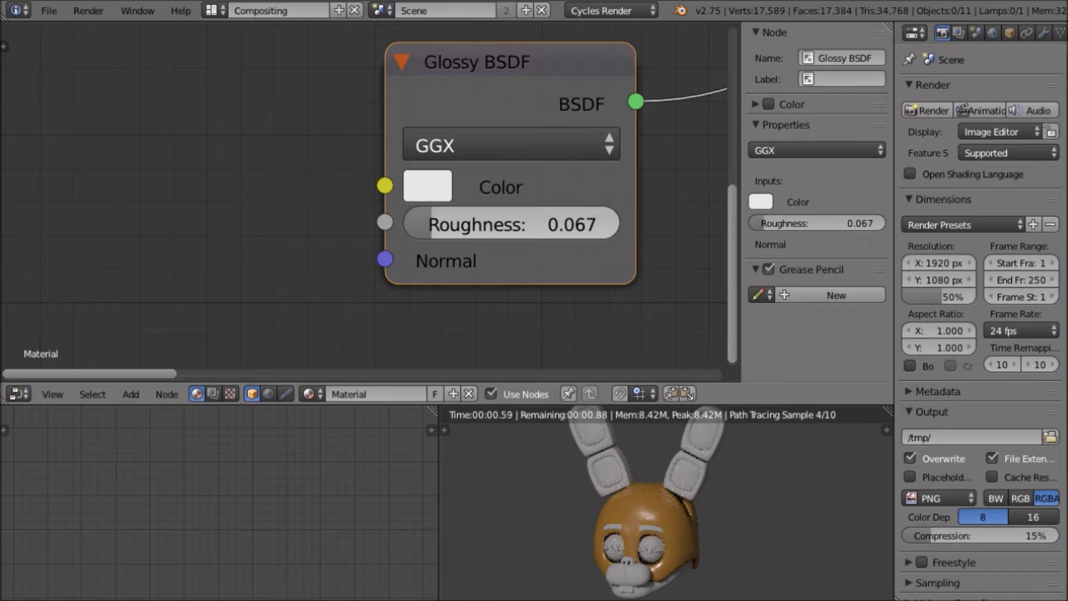
Add a ColorRamp node before the shaders, connect its Color output to the Glossy BSDF's Roughness, and check the rendered head
scroll(363, 196, "down", 6)
middle_click_drag(363, 222, 365, 202)
scroll(445, 195, "down", 4)
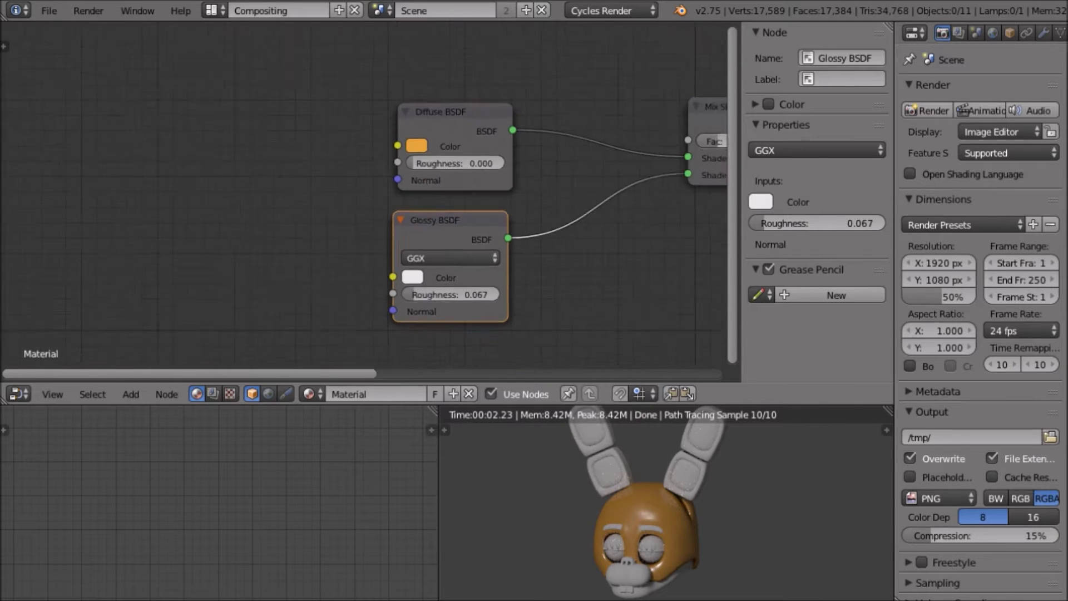
key("shift+a")
left_click(287, 113)
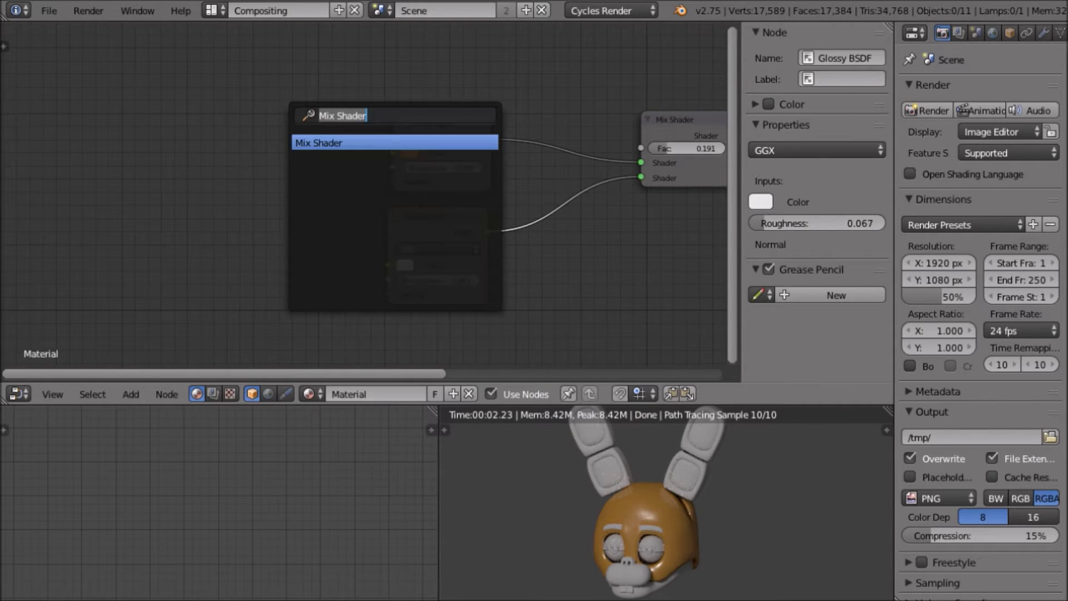
type("col")
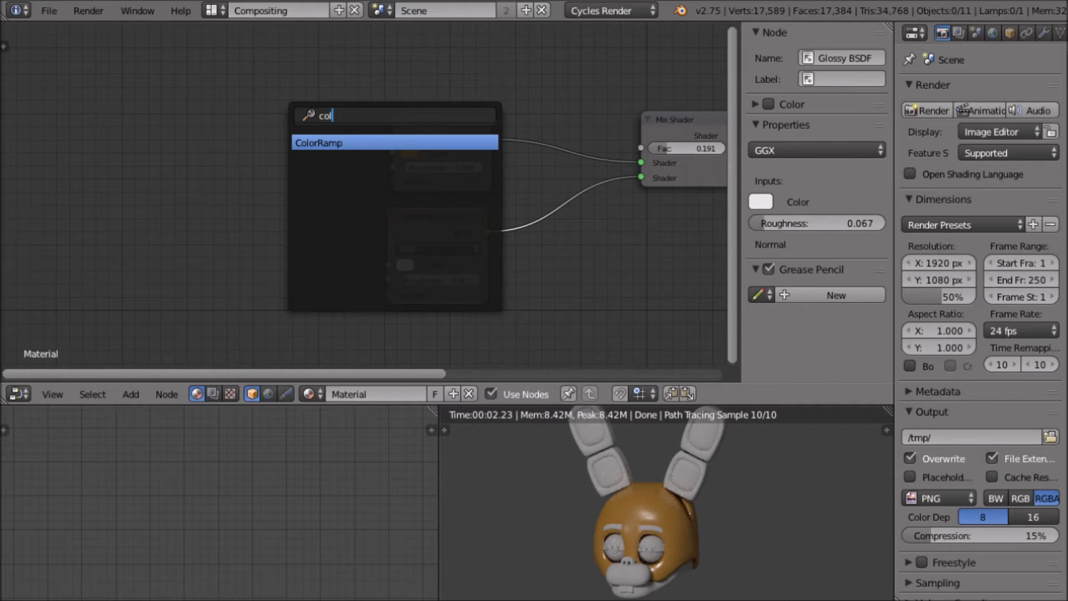
key("Return")
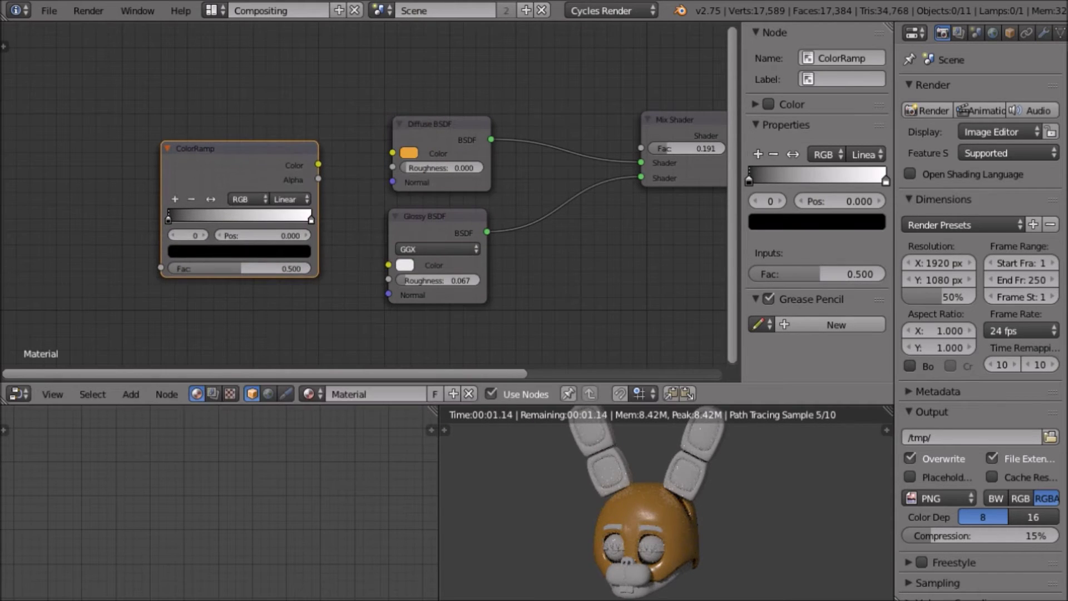
left_click_drag(318, 164, 333, 173)
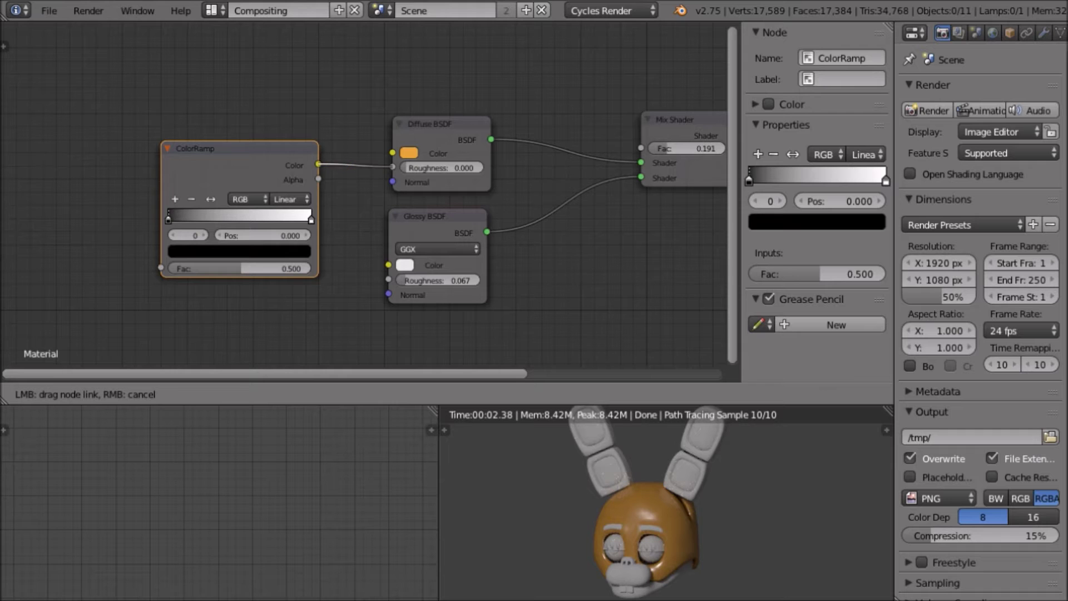
left_click_drag(387, 279, 388, 279)
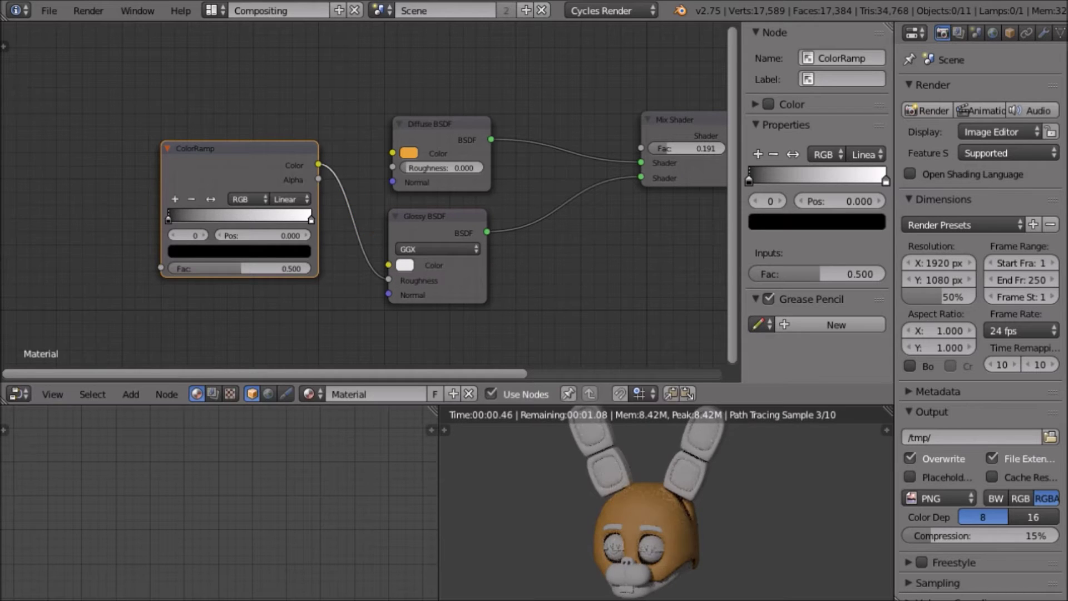
scroll(666, 504, "up", 7)
scroll(666, 503, "down", 5)
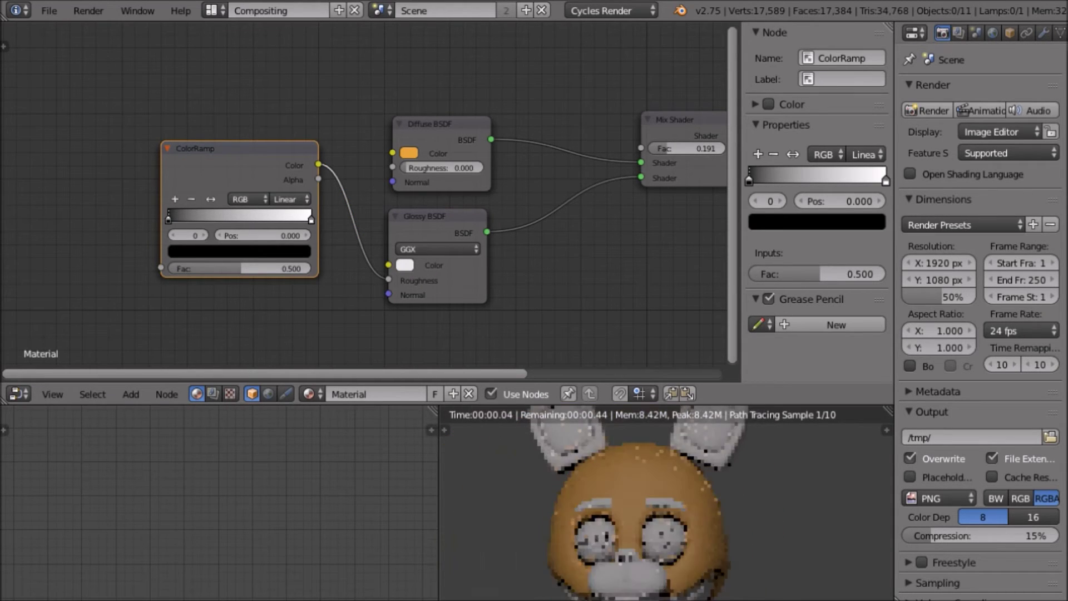
mouse_move(665, 503)
middle_mouse_down()
mouse_move(736, 509)
mouse_move(652, 506)
middle_mouse_up()
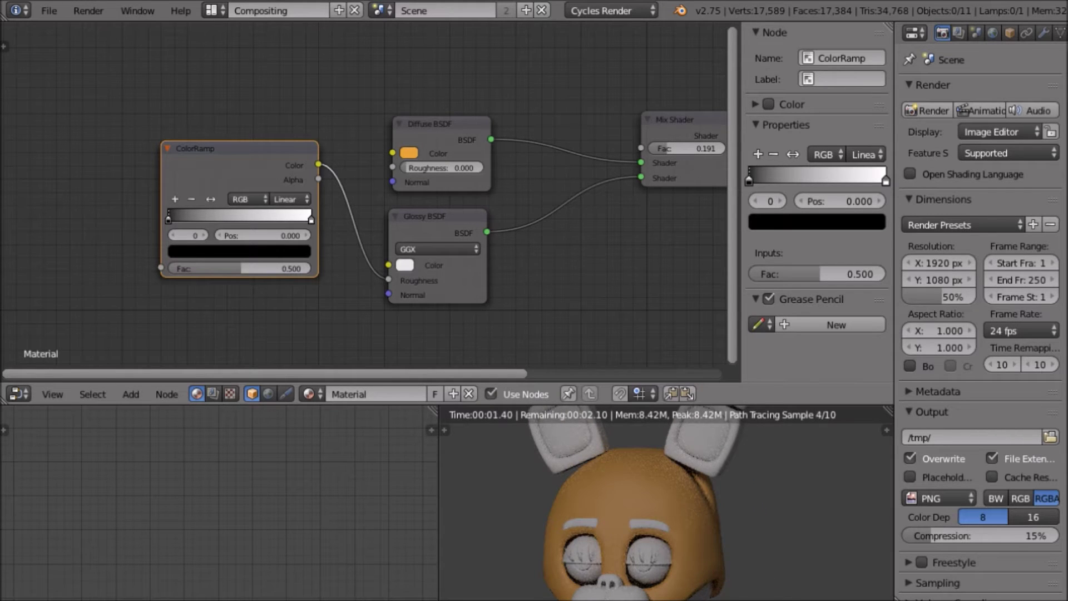
middle_click_drag(262, 235, 445, 225)
scroll(445, 225, "up", 3)
key("shift+a")
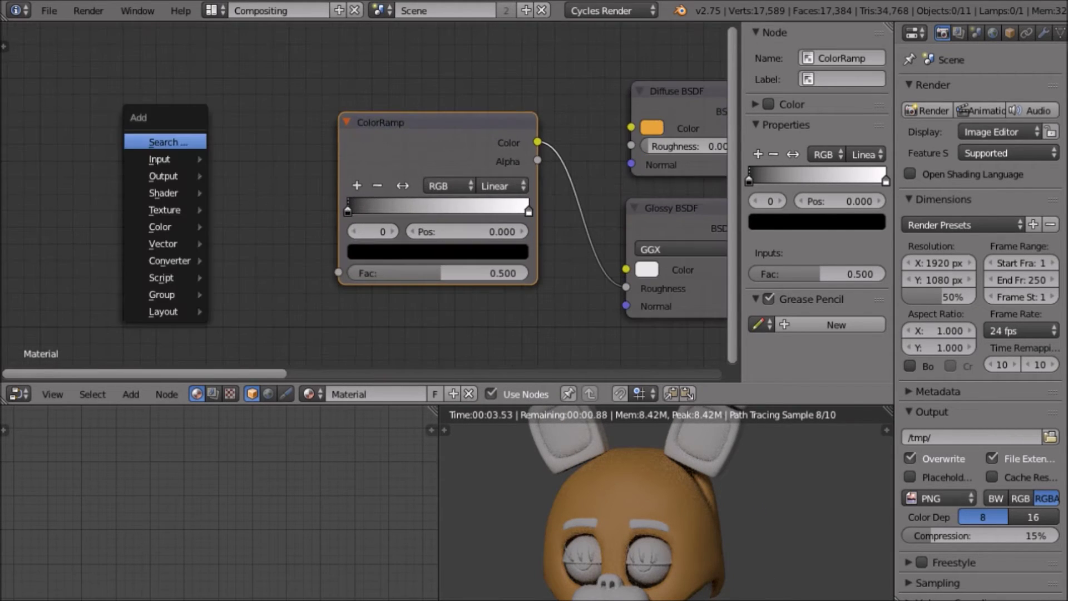
mouse_move(198, 209)
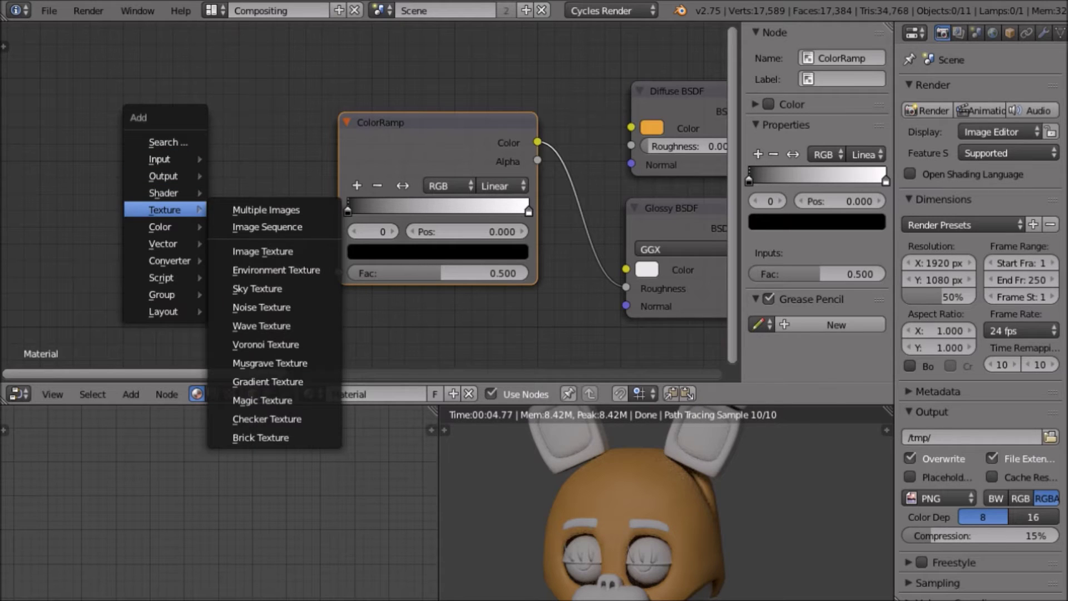
left_click(255, 288)
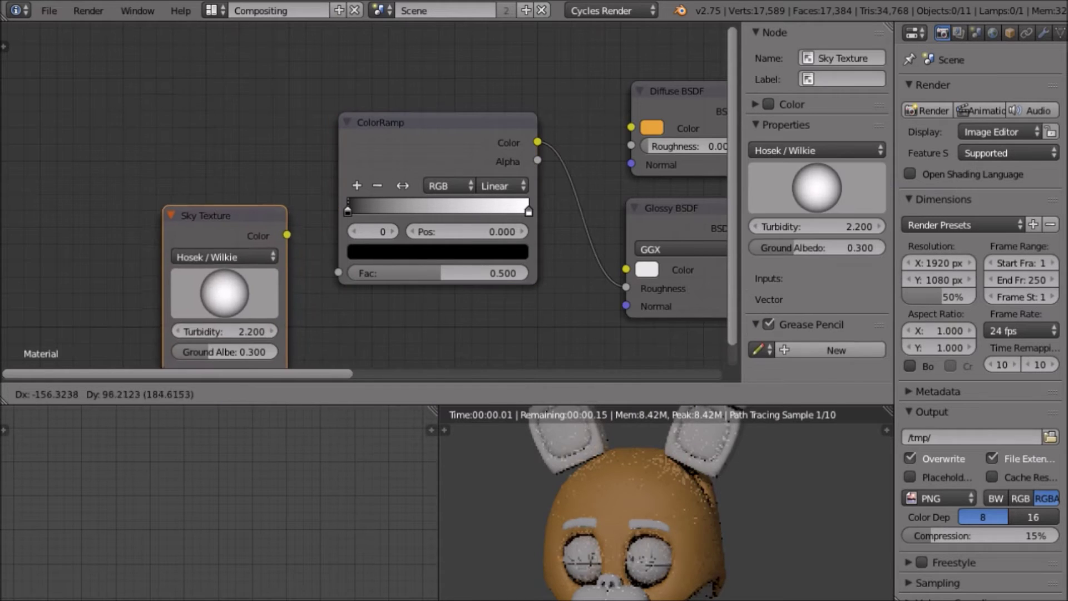
key("shift+a")
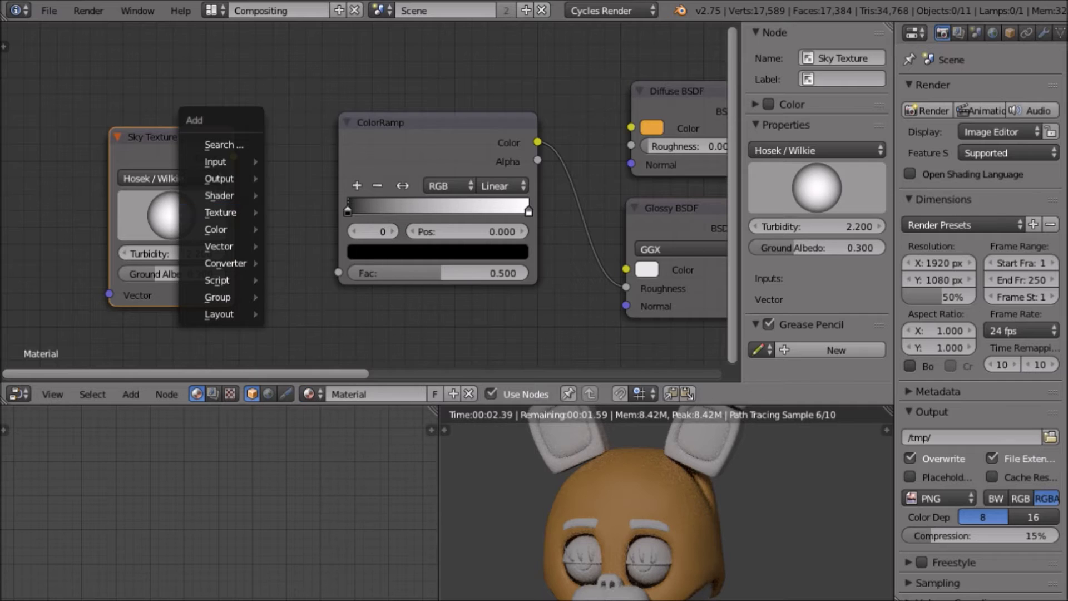
key("Escape")
key("x")
Add an Image Texture node before the ColorRamp and connect its Color output to the ColorRamp's Fac input
key("shift+a")
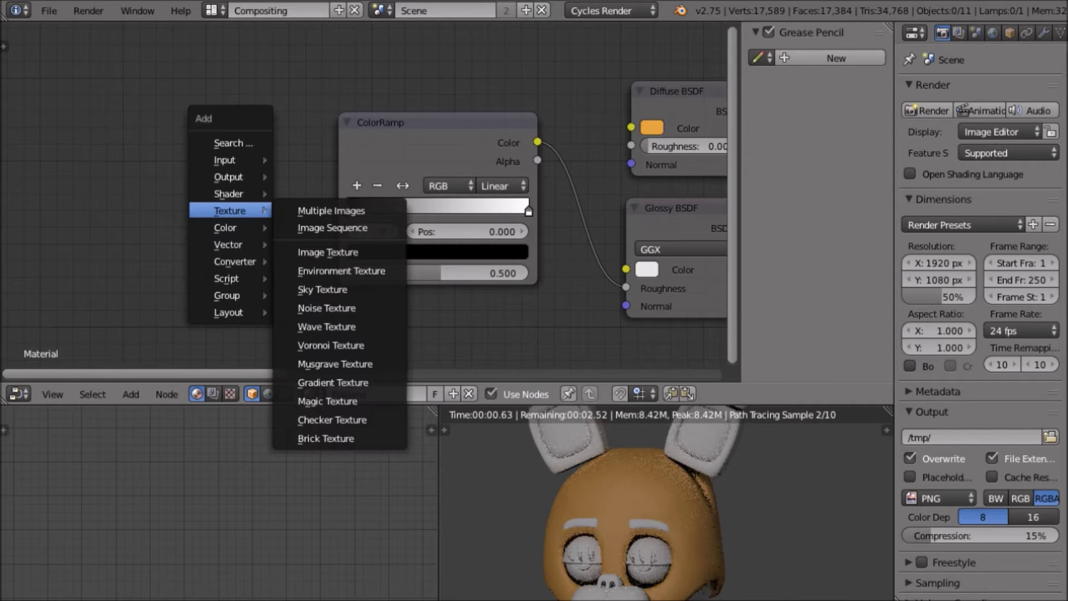
left_click(327, 252)
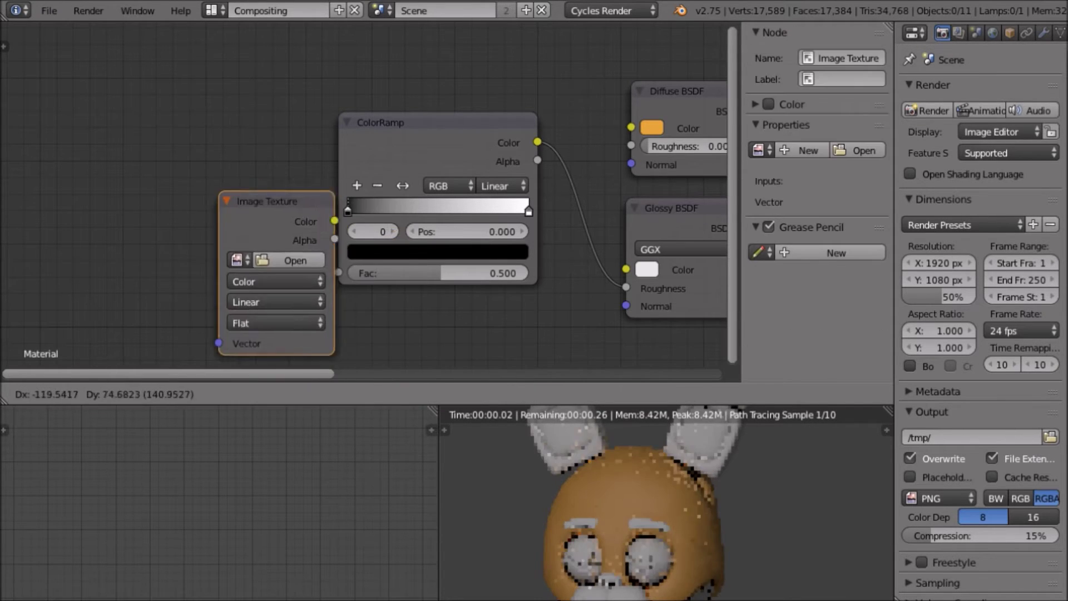
left_click(200, 175)
left_click_drag(209, 143, 274, 211)
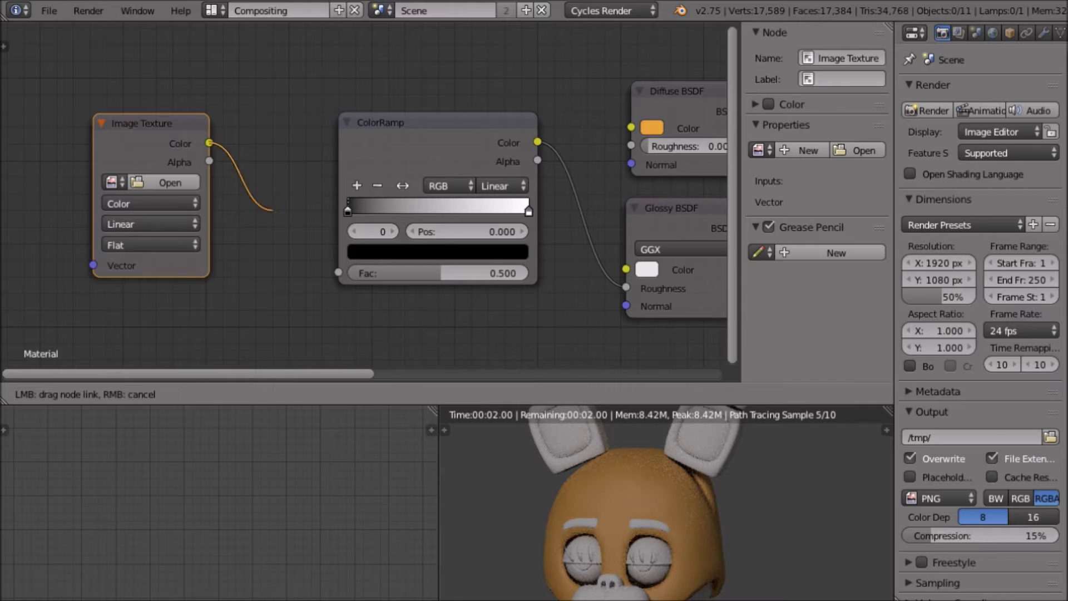
left_click_drag(338, 272, 339, 272)
scroll(338, 273, "down", 2)
middle_click_drag(339, 273, 410, 276)
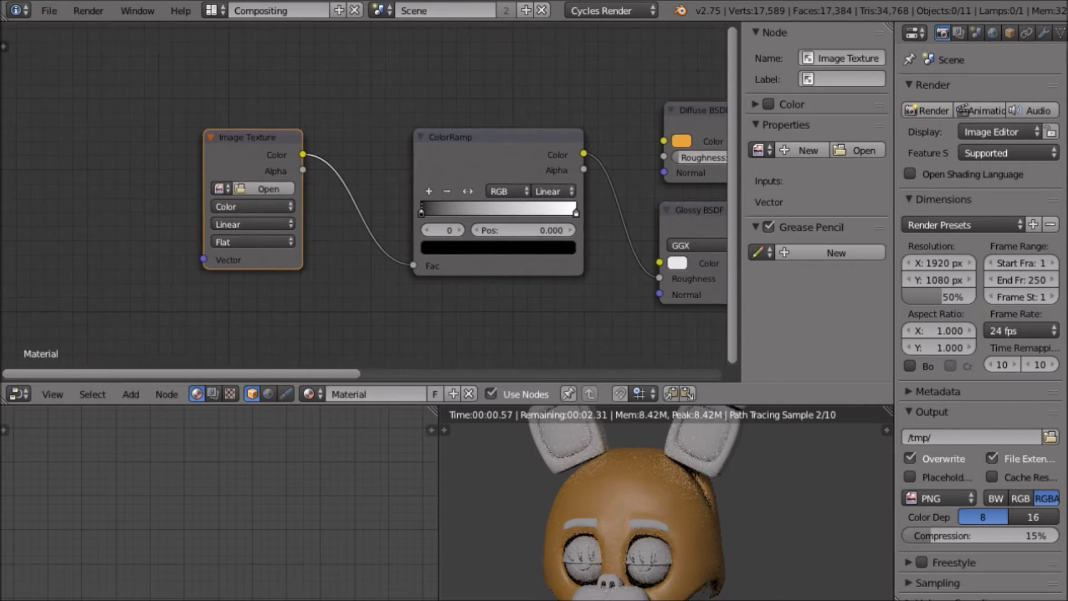
Browse for the Image Texture node's image in the Desktop's pictures folder, with files shown as thumbnails
scroll(410, 276, "up", 2)
scroll(363, 196, "up", 2)
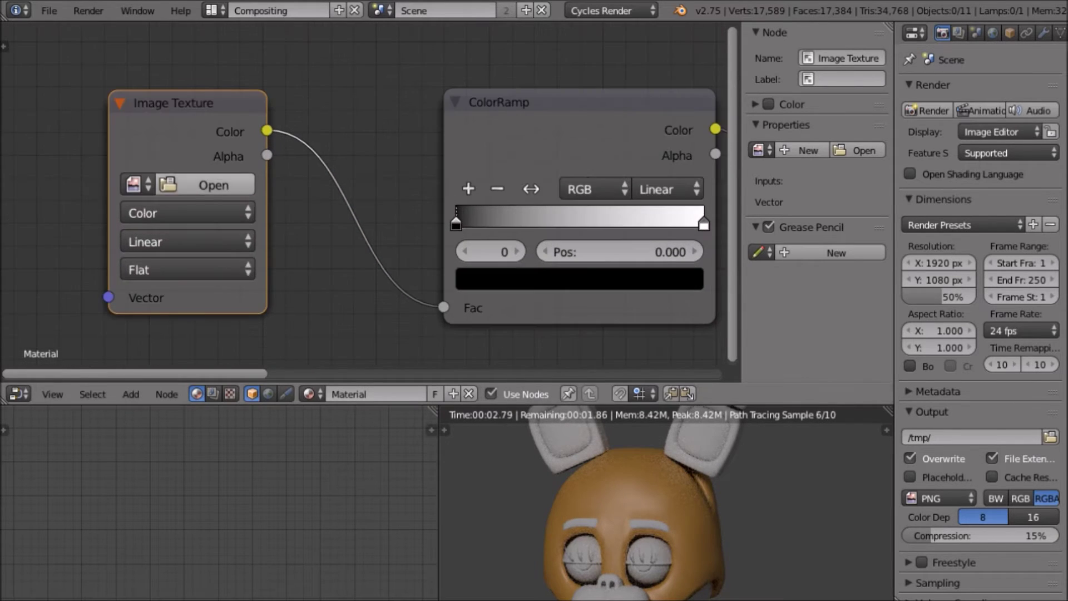
left_click(206, 185)
left_click(47, 191)
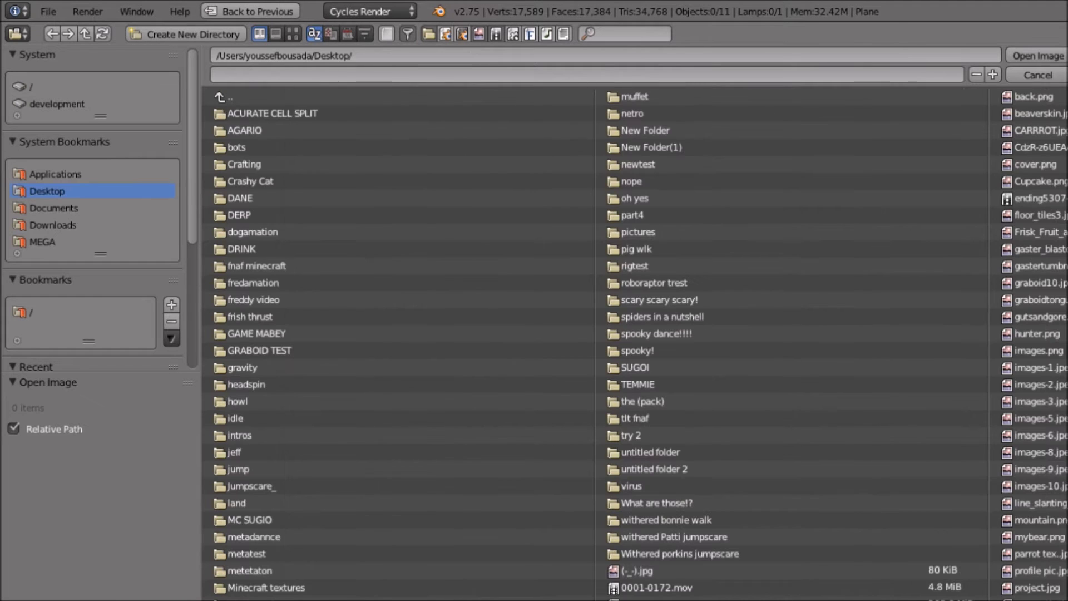
left_click(639, 232)
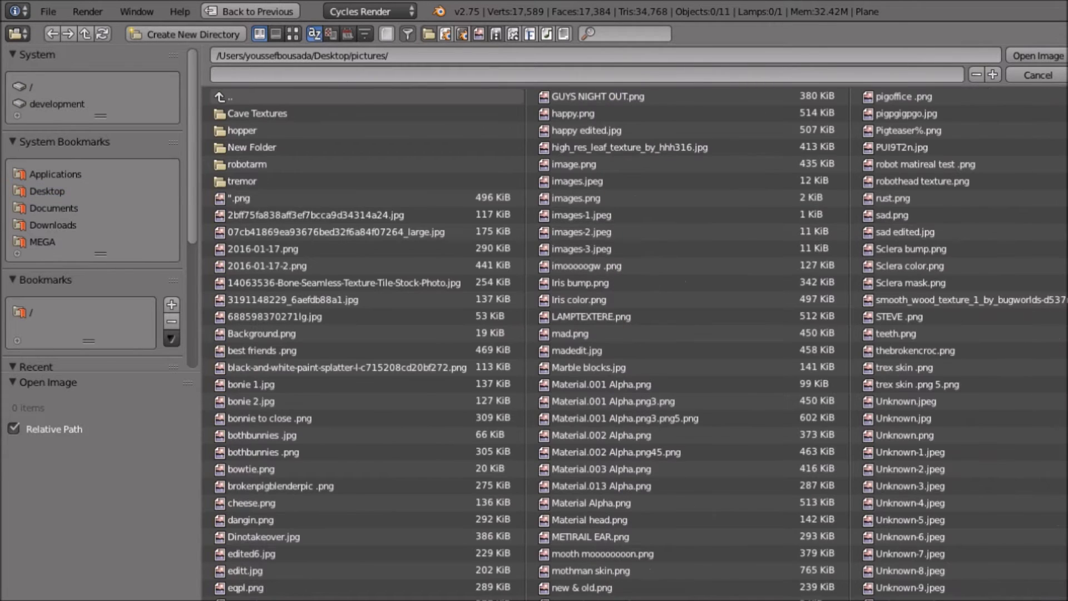
left_click(293, 33)
left_click(259, 34)
left_click(293, 34)
scroll(526, 334, "down", 3)
scroll(526, 334, "up", 3)
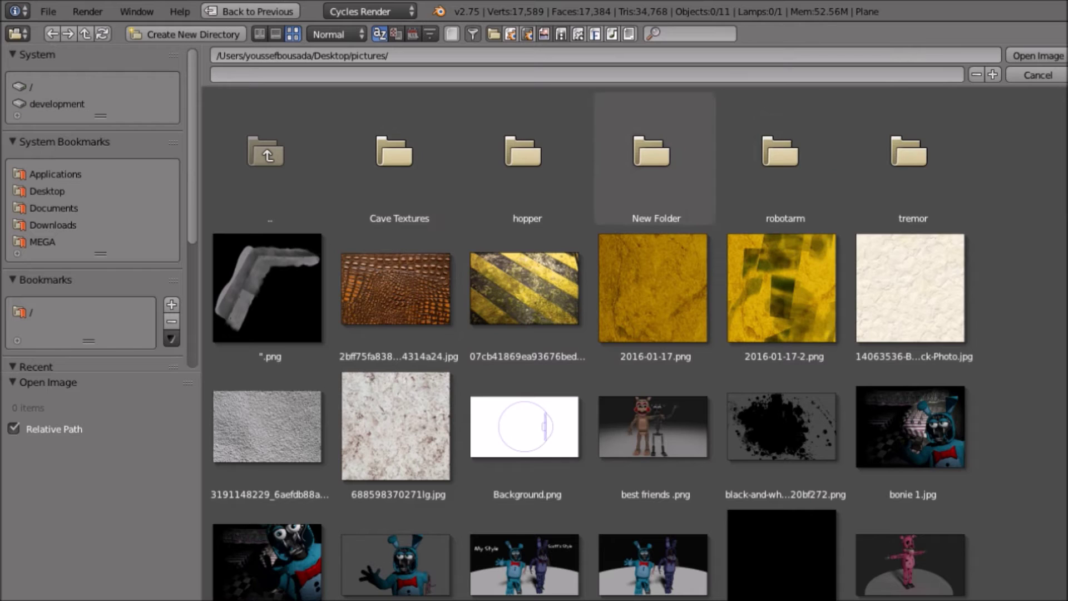
Load Ice0039_13_M-altered.jpg from the Cave Textures folder into the Image Texture node
left_click(785, 161)
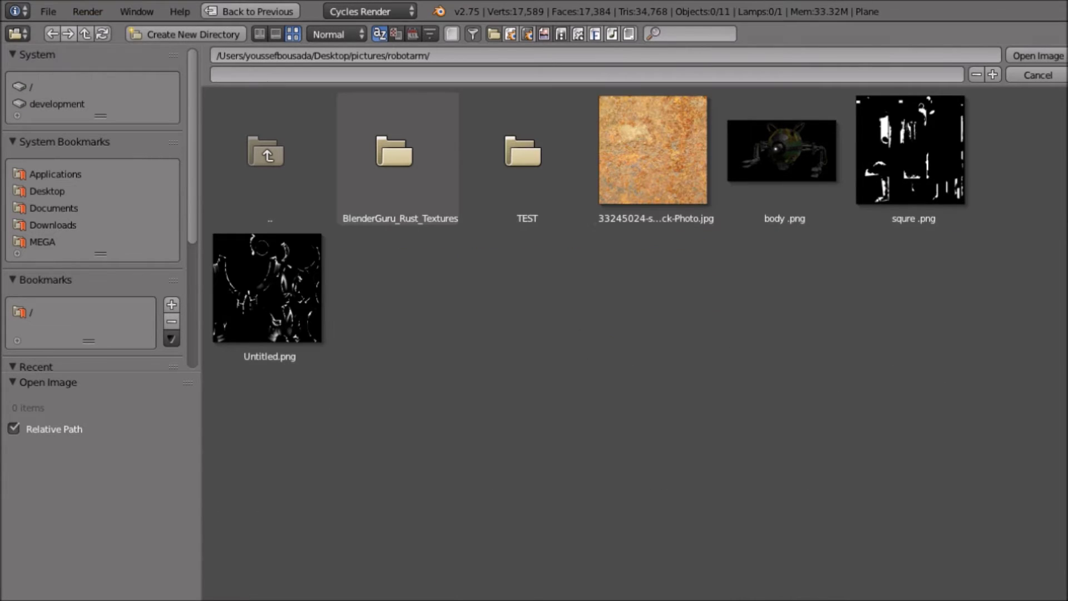
left_click(52, 34)
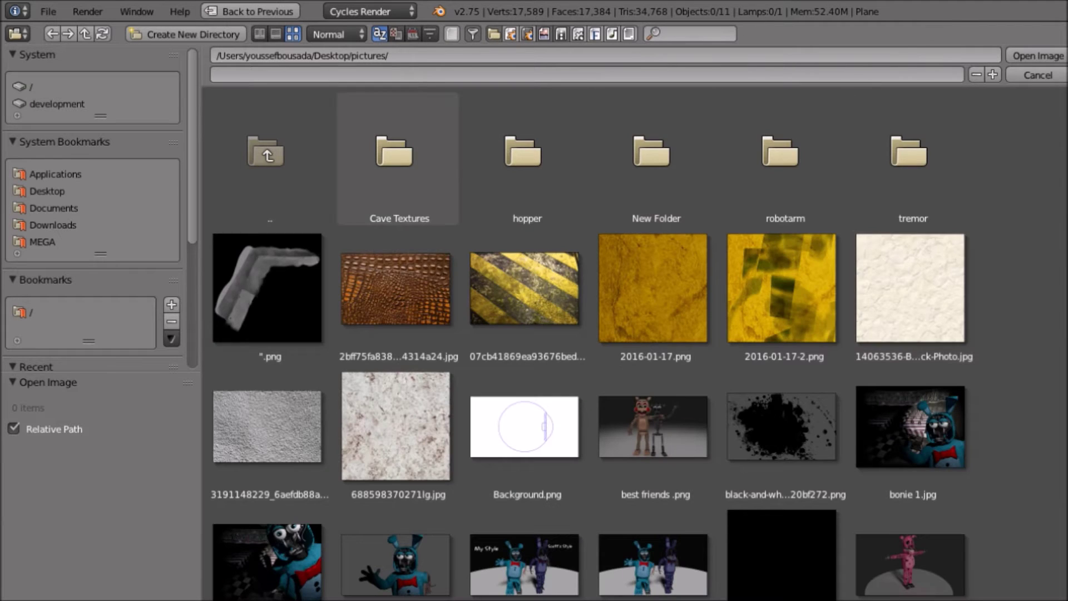
left_click(395, 158)
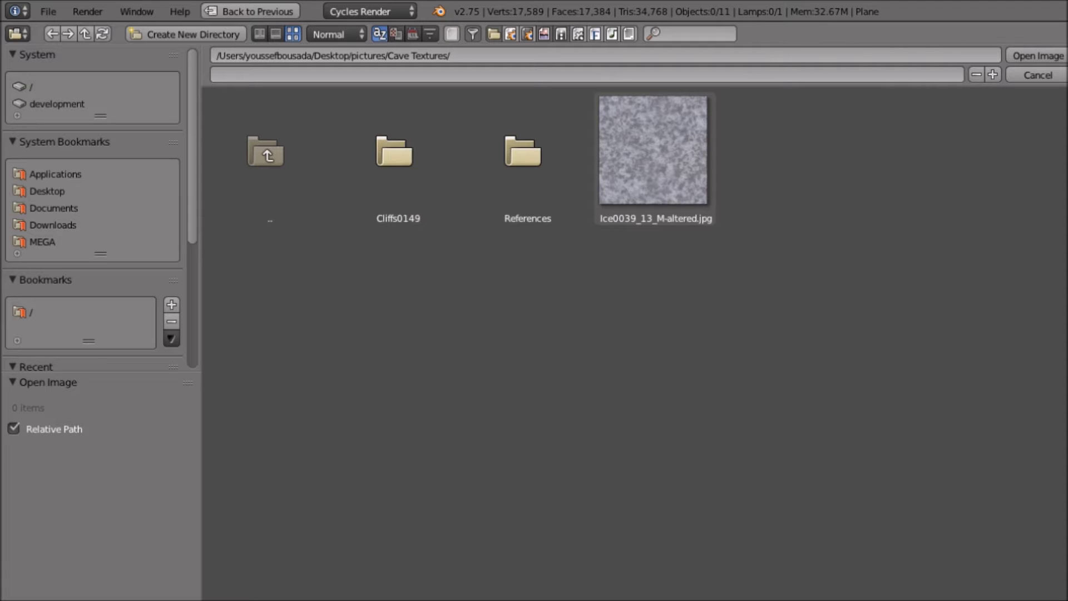
left_click(654, 159)
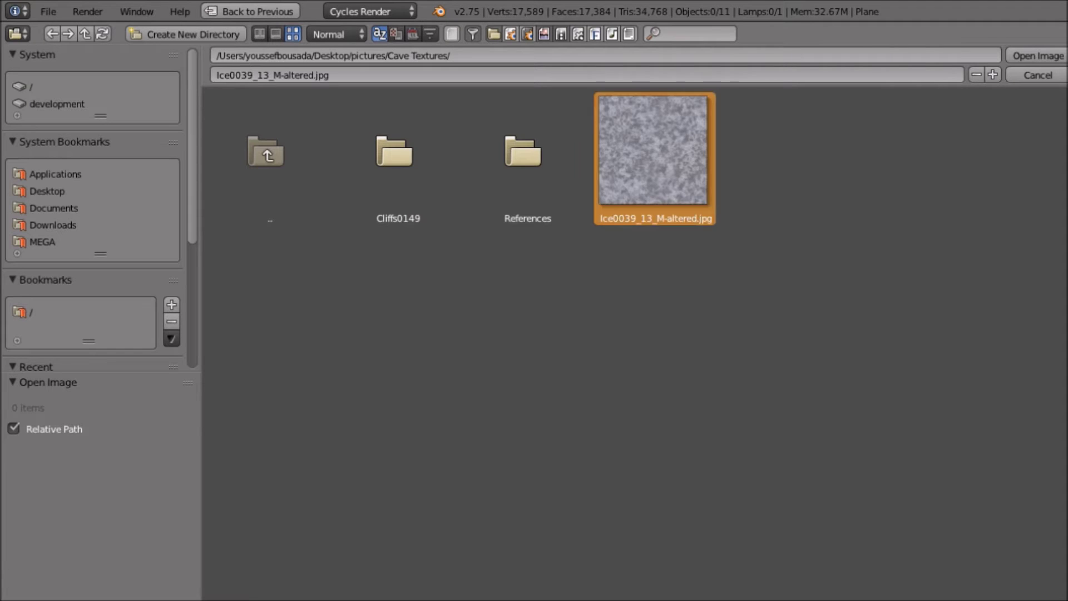
left_click(1038, 56)
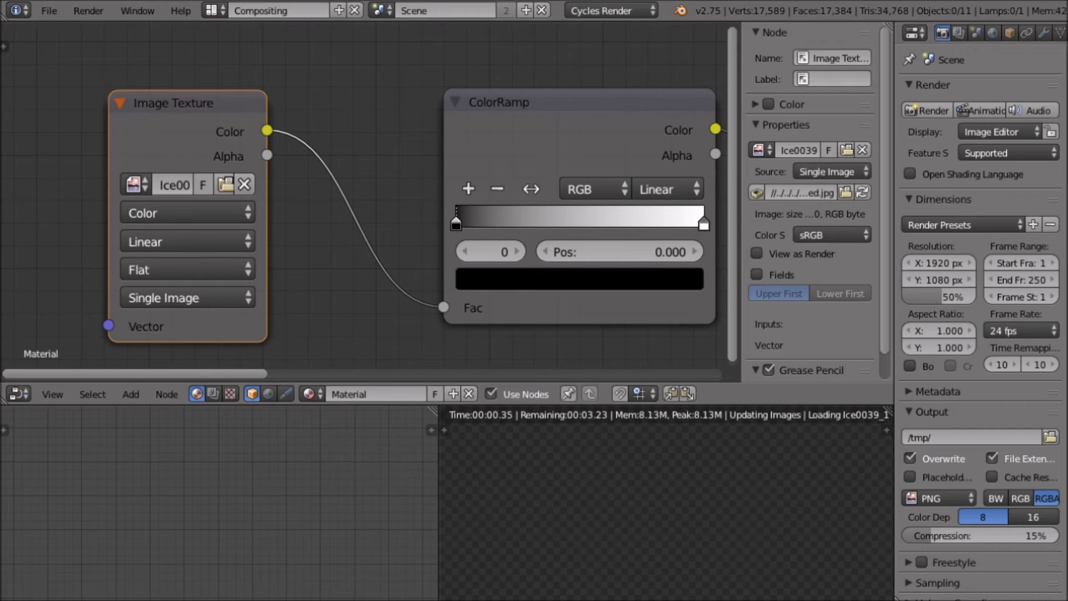
Unwrap all faces of the head mesh with Smart UV Project at a 66.00 angle limit, and return to the rendered view
key("shift+z")
key("Tab")
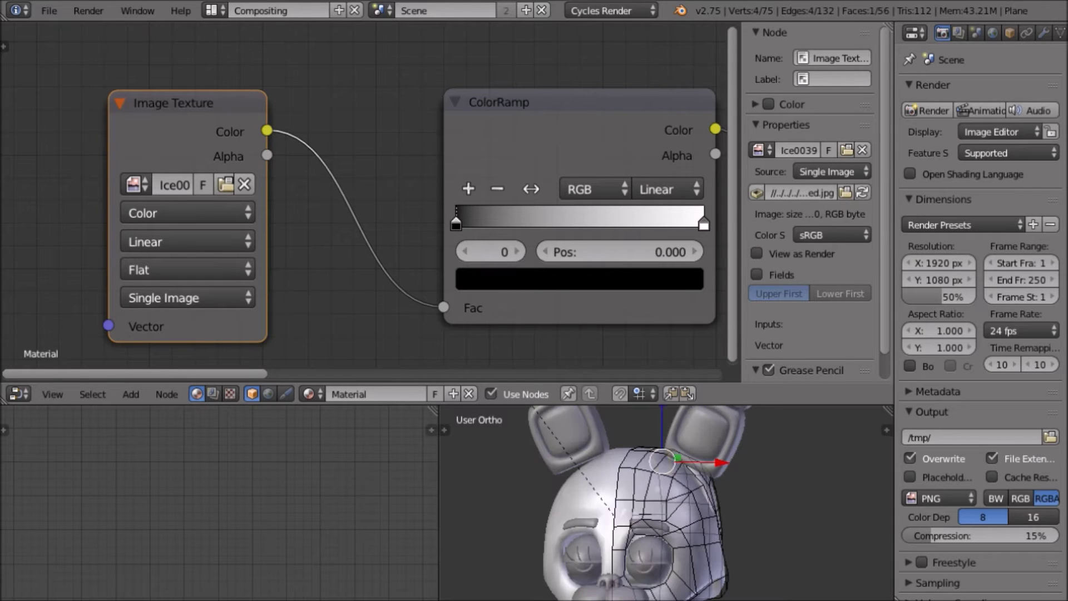
key("a")
key("u")
left_click(746, 498)
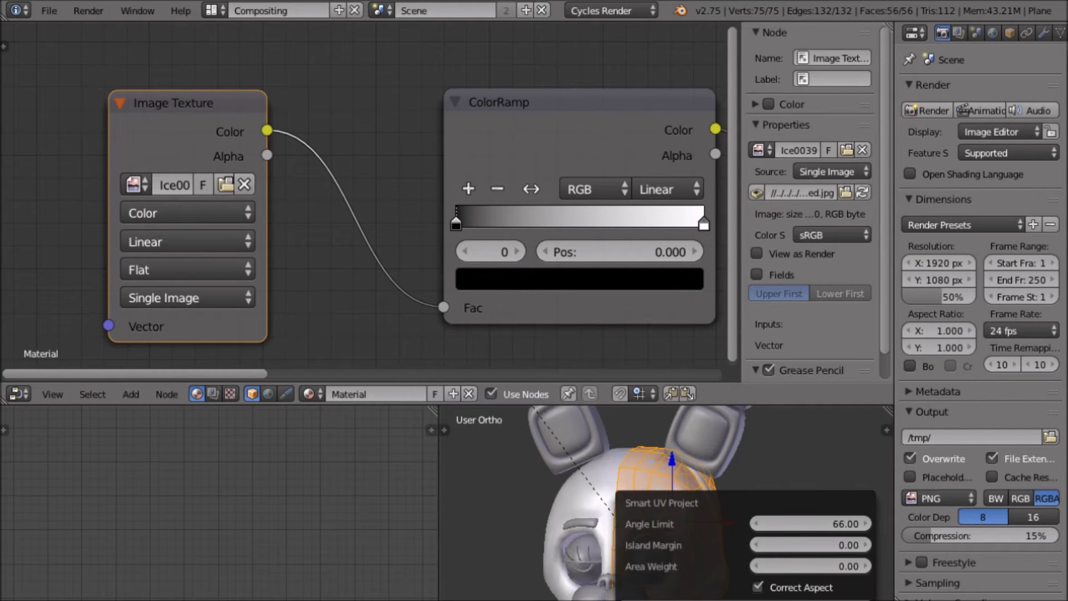
key("Return")
scroll(218, 503, "down", 6)
key("shift+z")
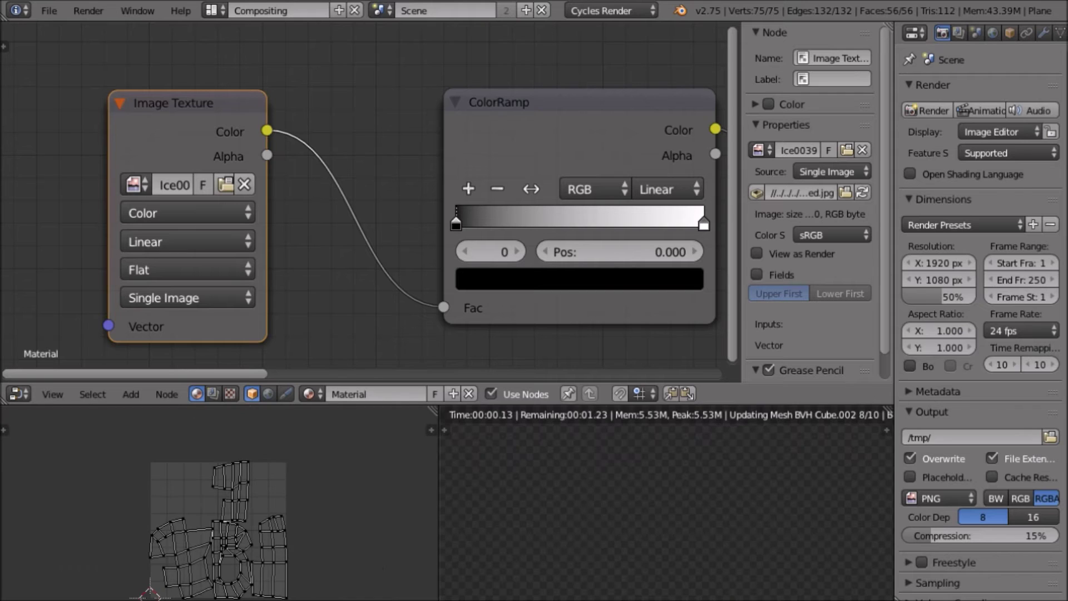
Scale all of the head's UV islands up slightly
scroll(666, 502, "up", 6)
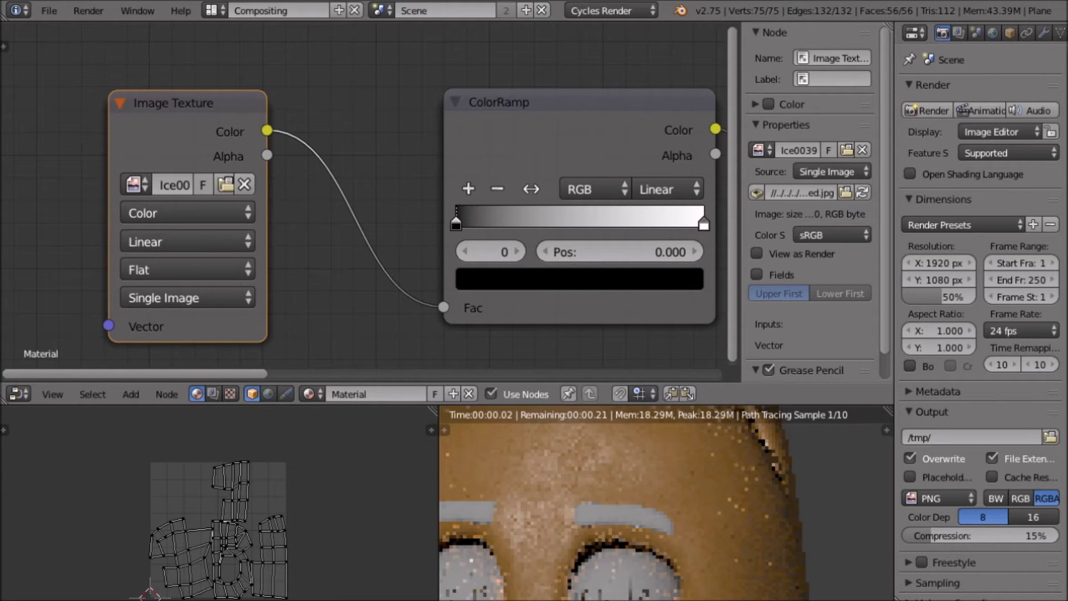
key("a")
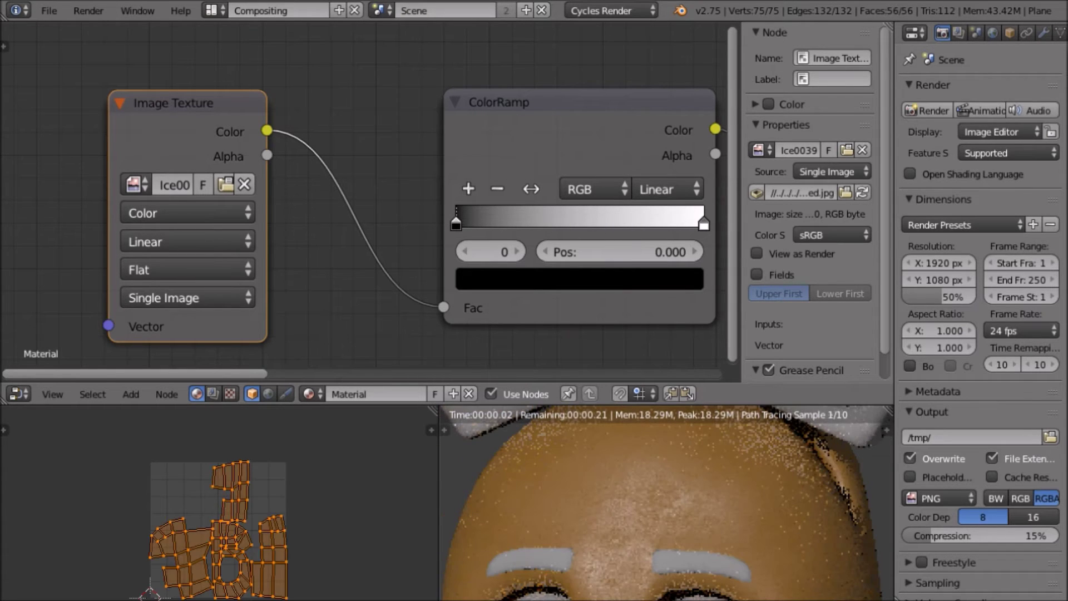
key("s")
left_click(341, 578)
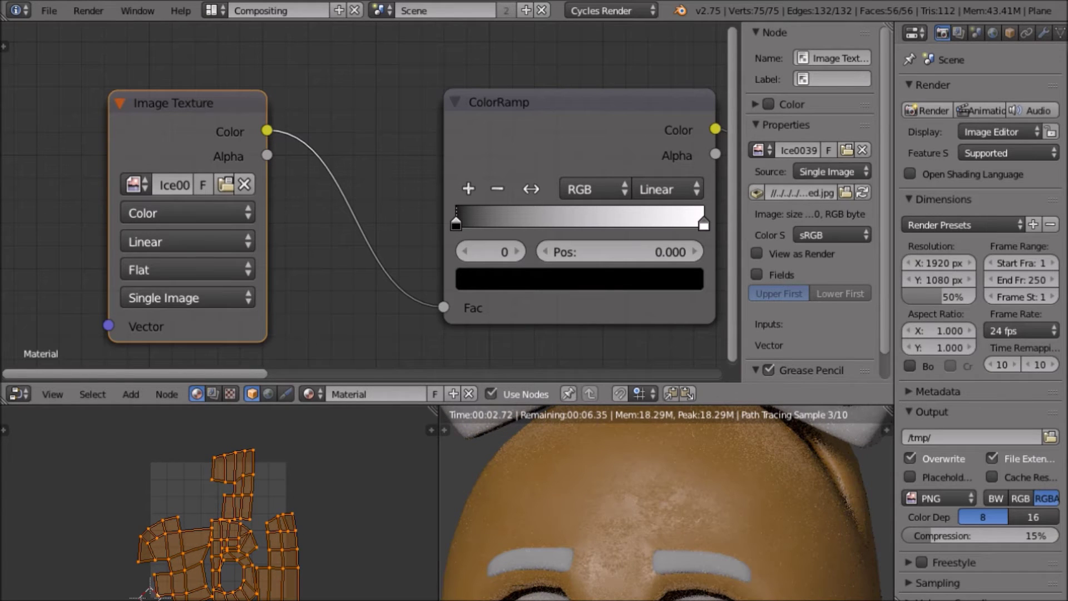
Try the ColorRamp's black stop at position 0.477, and return it to 0.000
middle_click_drag(432, 214, 361, 192)
scroll(361, 191, "up", 4)
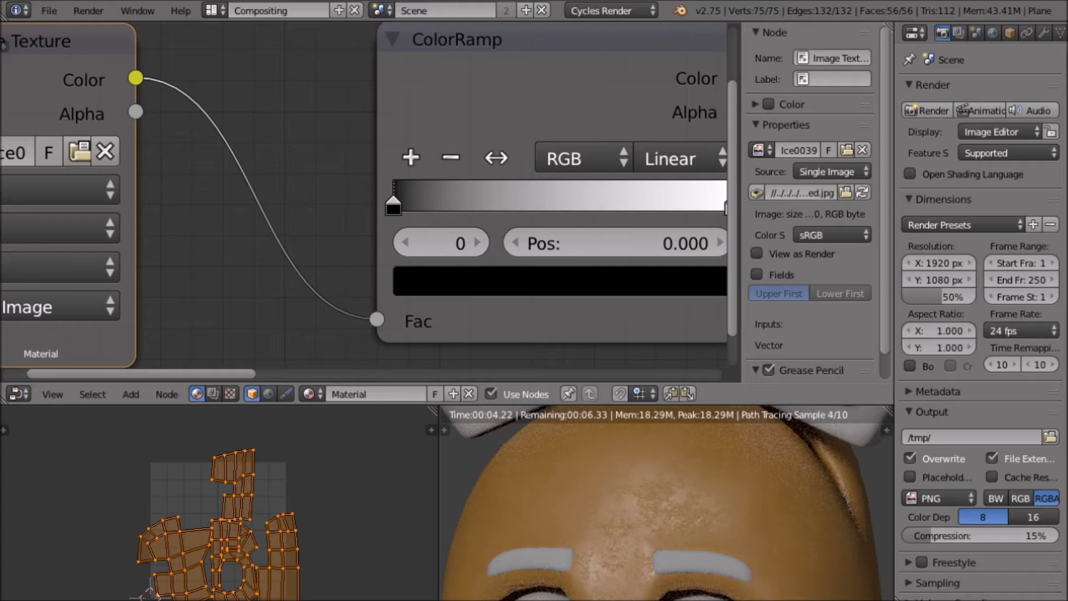
left_click_drag(473, 78, 491, 80)
left_click_drag(411, 204, 573, 205)
scroll(573, 237, "down", 6)
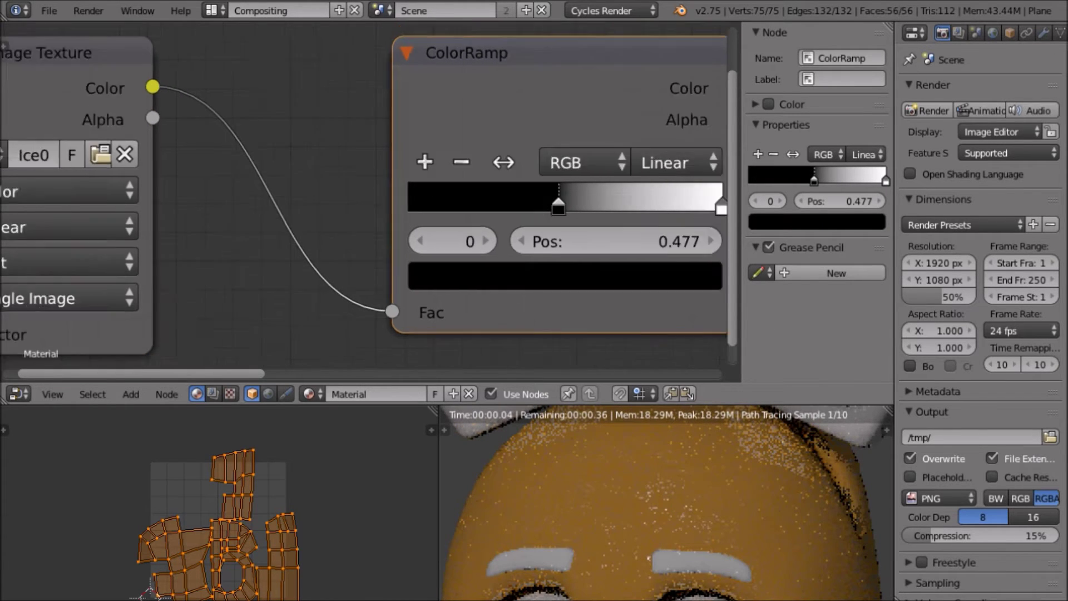
middle_click_drag(574, 237, 503, 231)
scroll(503, 230, "up", 6)
left_click_drag(458, 196, 296, 198)
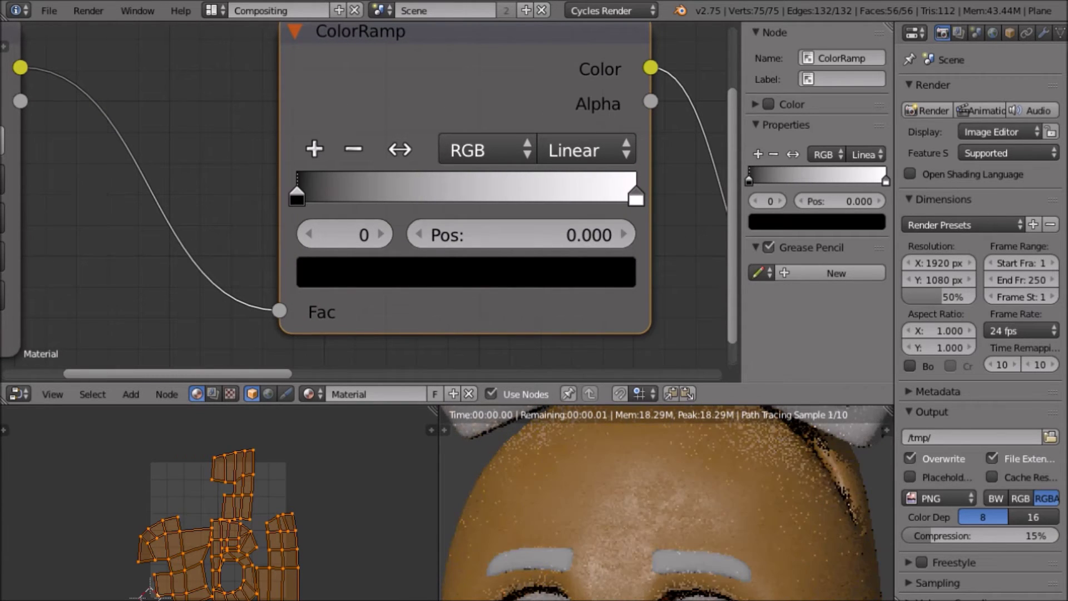
Try the ColorRamp's white stop at position 0.468 and black stop at 0.197, and check the rendered head
left_click_drag(648, 199, 454, 198)
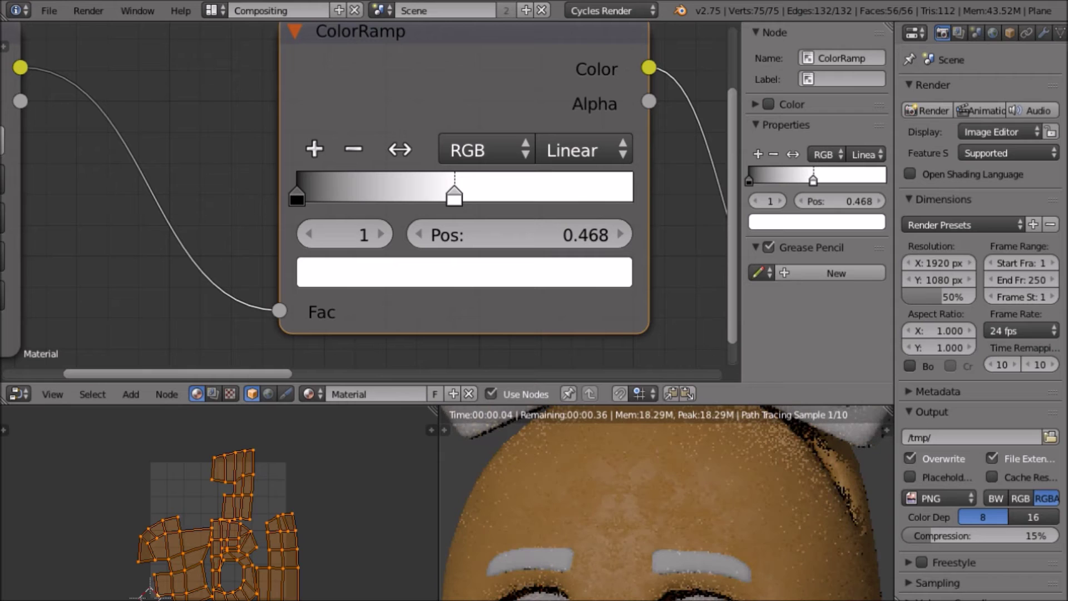
left_click_drag(296, 197, 363, 197)
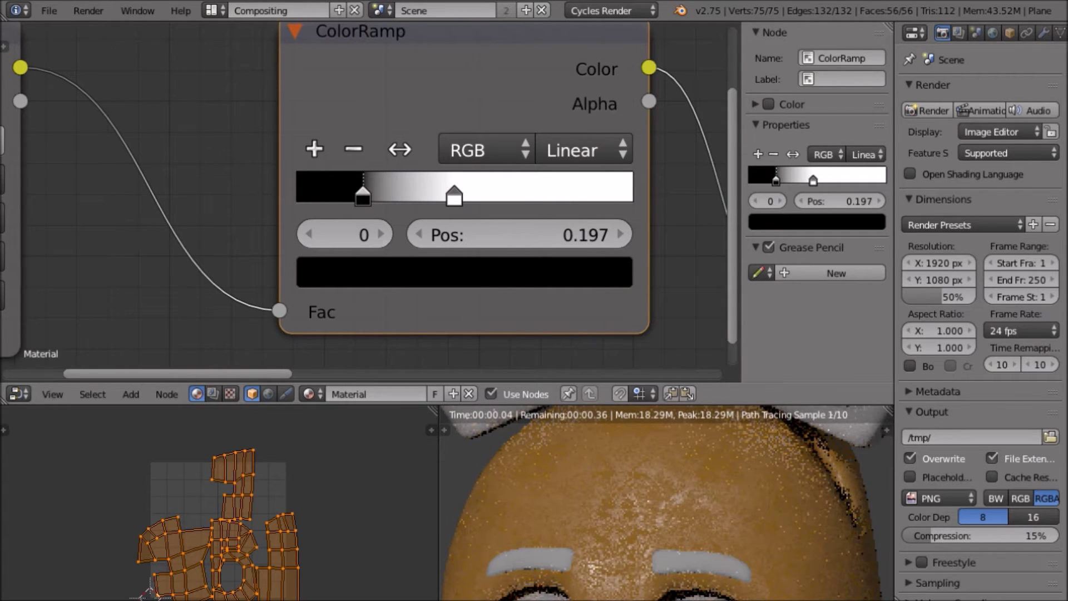
scroll(667, 504, "down", 8)
middle_click_drag(667, 504, 615, 503)
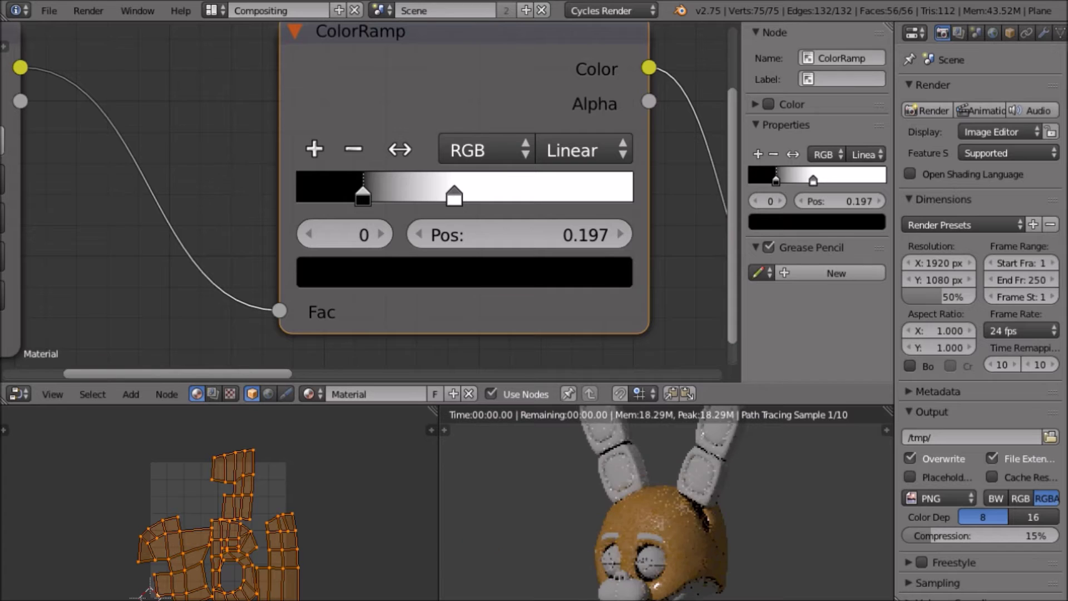
scroll(665, 500, "up", 3)
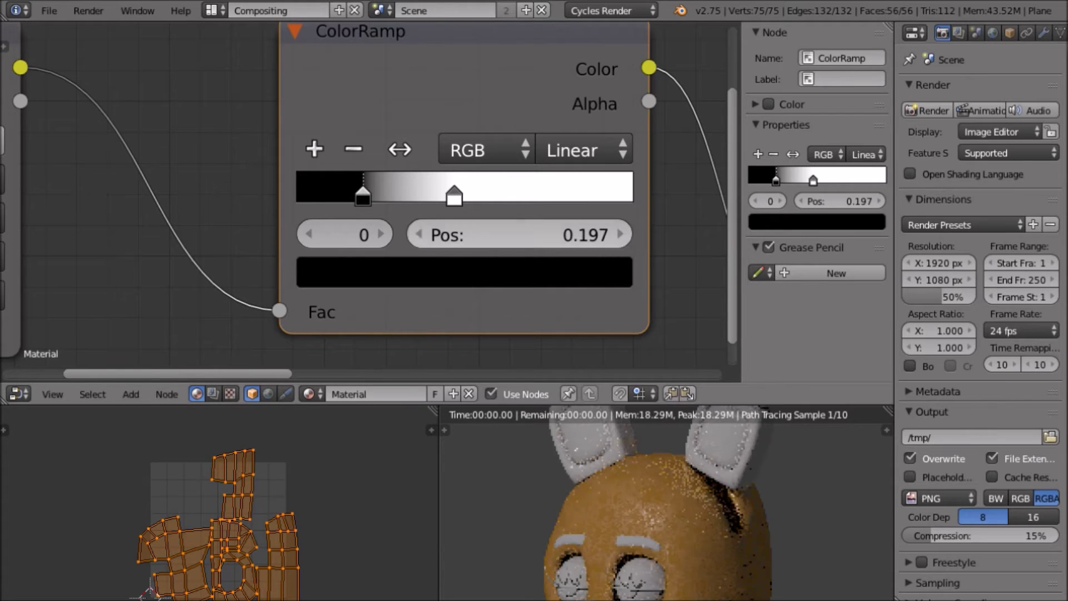
Set the ColorRamp's white stop to position 1.000 and black stop to 0.147, and inspect the gloss on the rendered head
left_click_drag(454, 195, 606, 196)
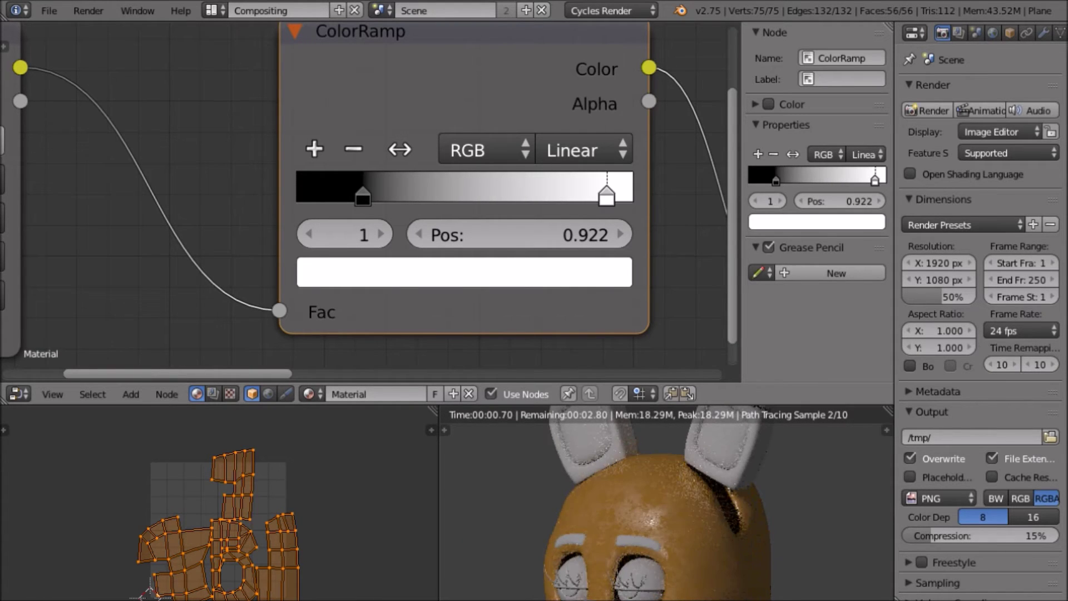
middle_click_drag(640, 489, 706, 505)
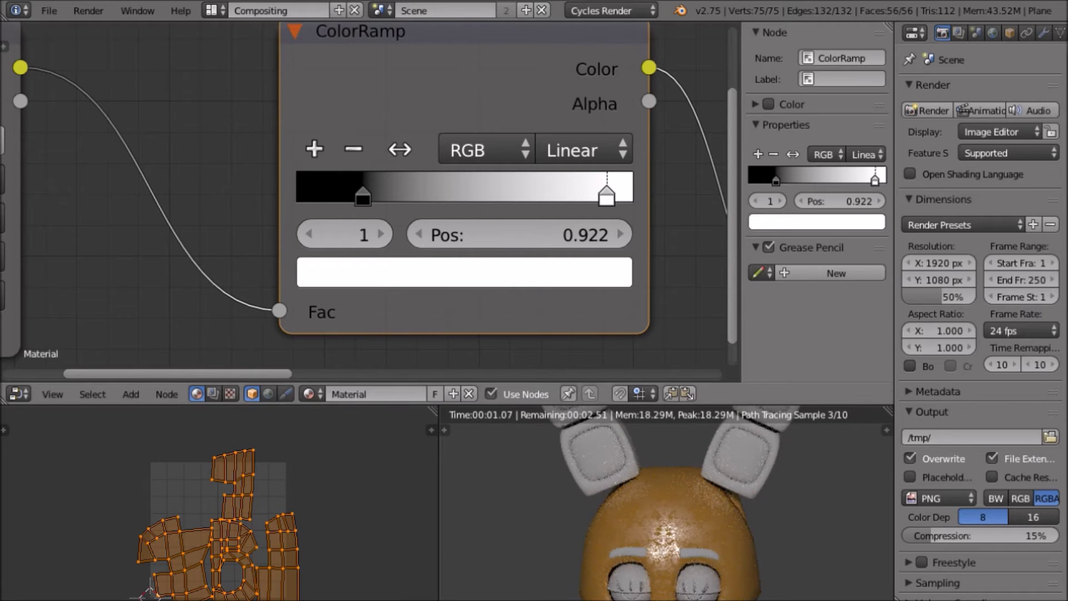
left_click_drag(606, 196, 631, 196)
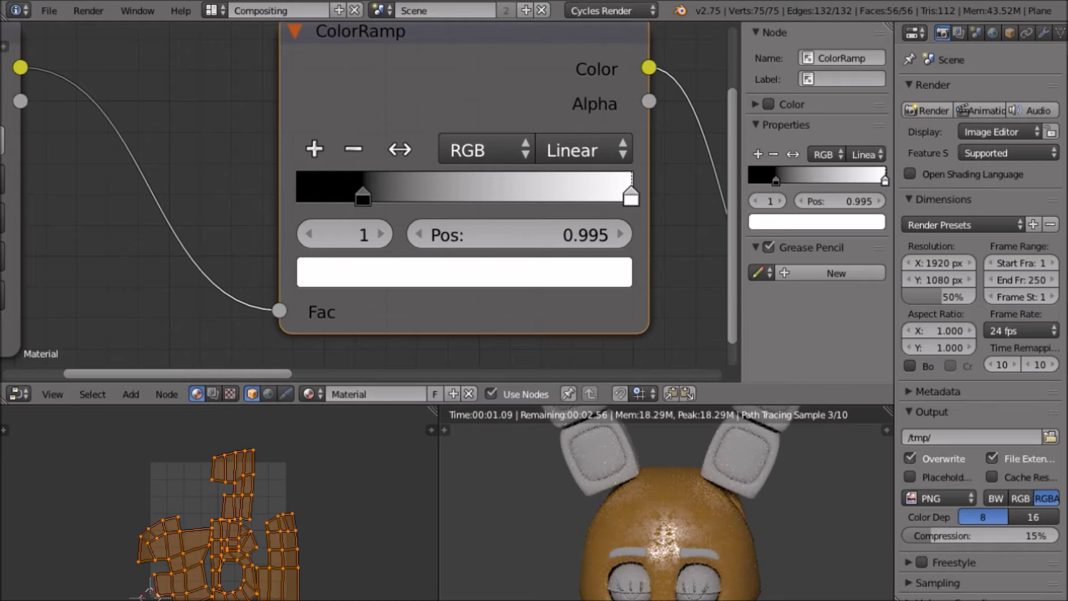
mouse_move(363, 195)
left_mouse_down()
mouse_move(423, 195)
mouse_move(354, 195)
left_mouse_up()
left_click_drag(631, 196, 632, 196)
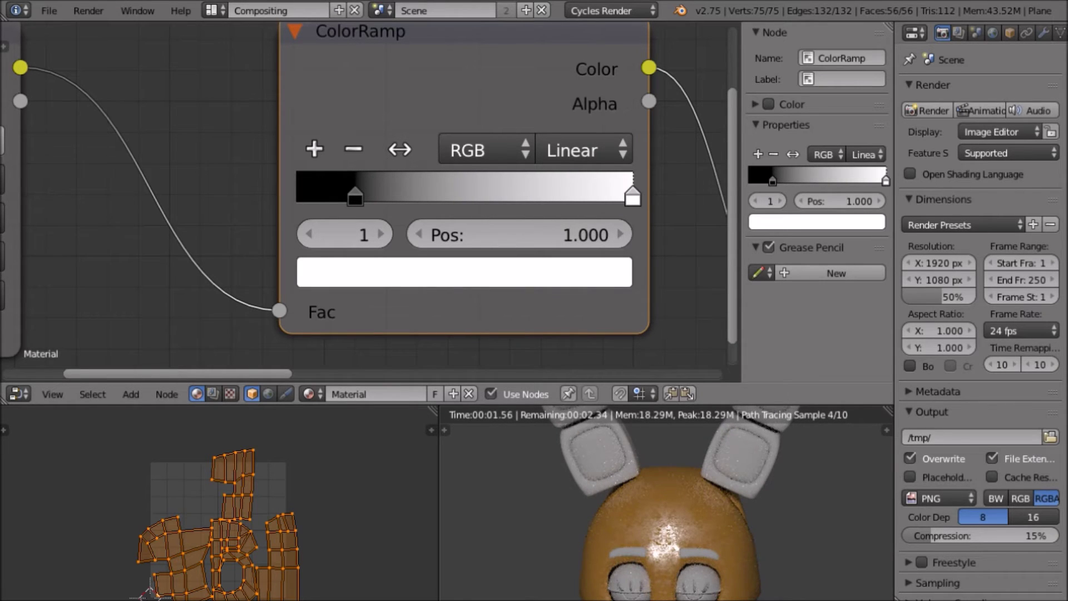
left_click_drag(355, 195, 346, 196)
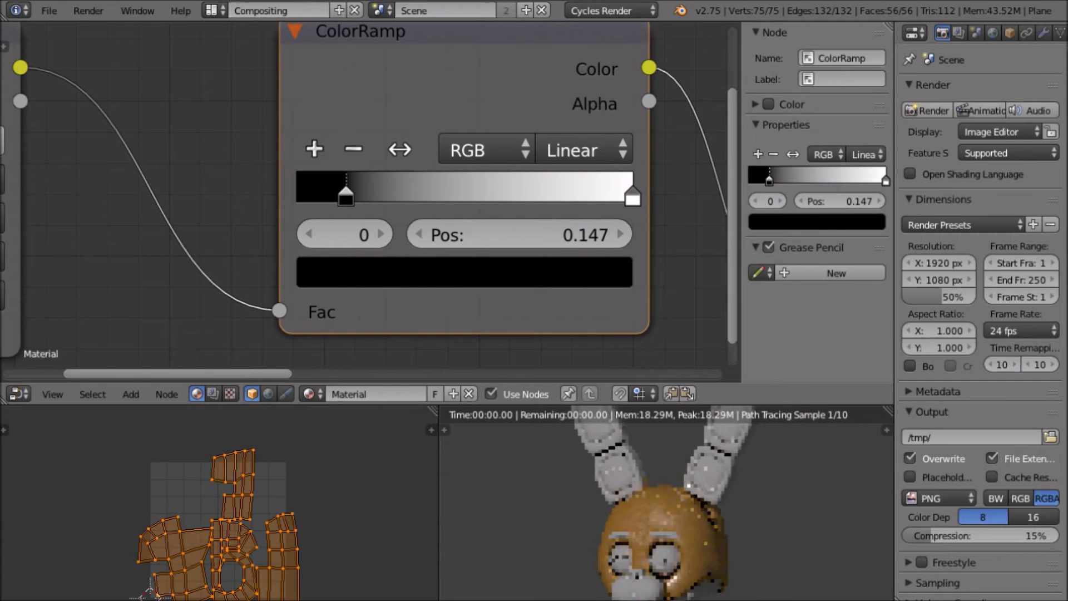
scroll(699, 541, "up", 4)
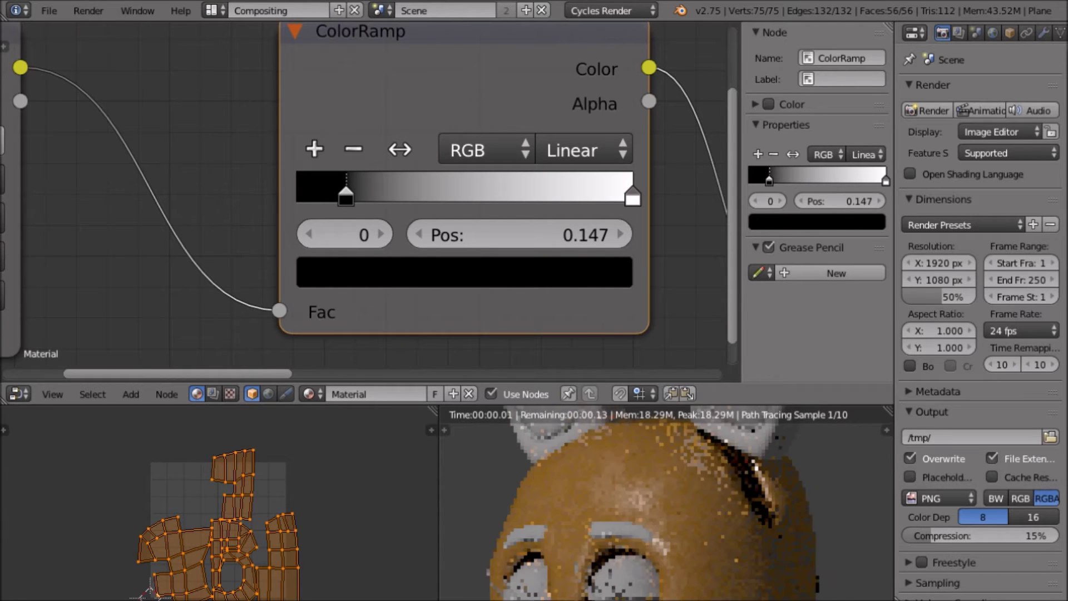
scroll(665, 504, "up", 2)
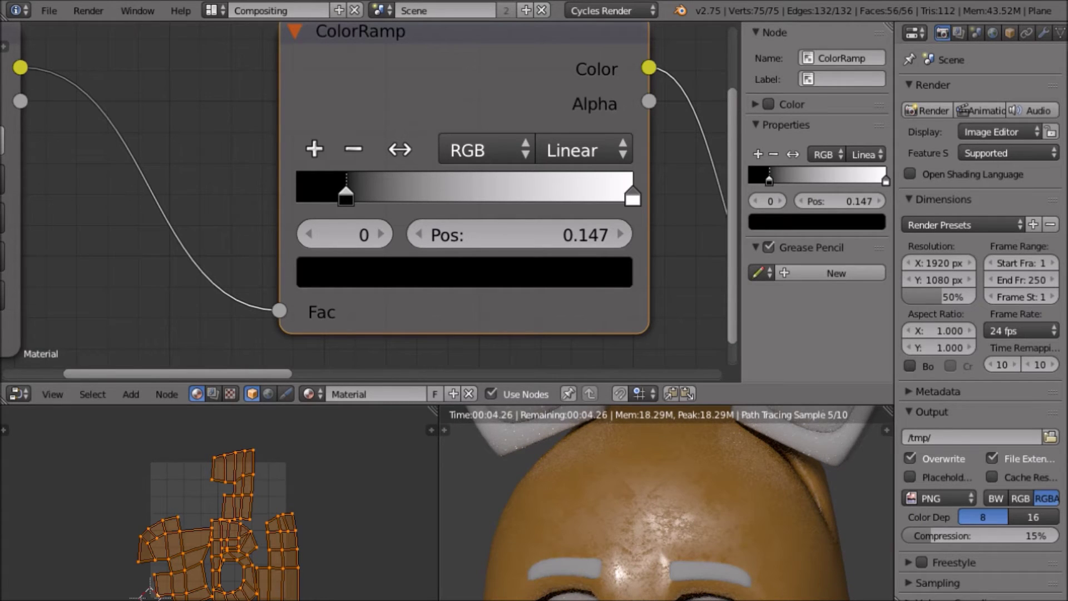
scroll(665, 504, "down", 8)
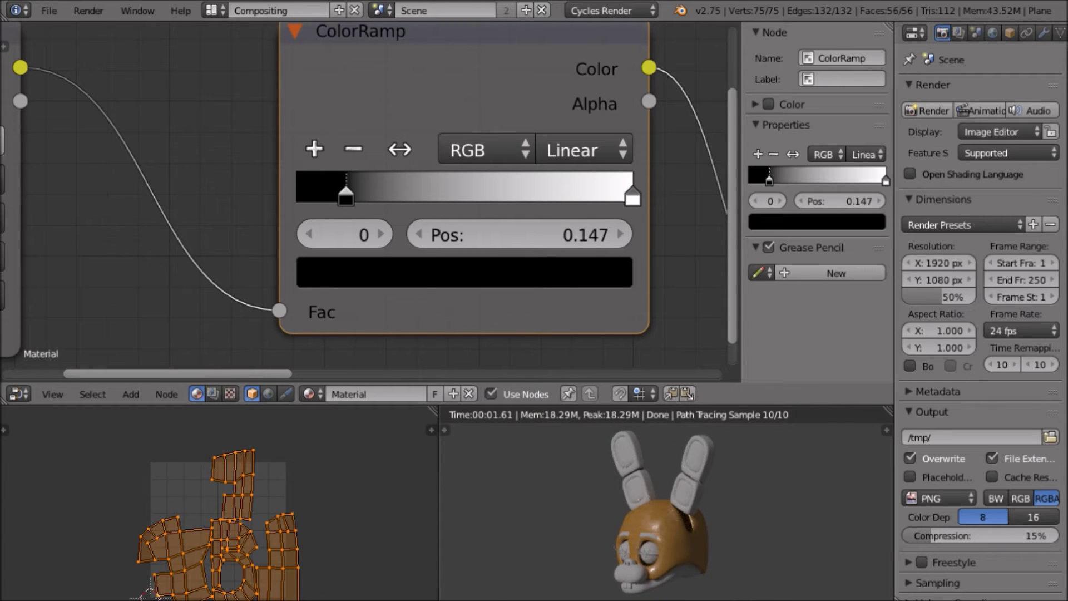
scroll(664, 503, "up", 8)
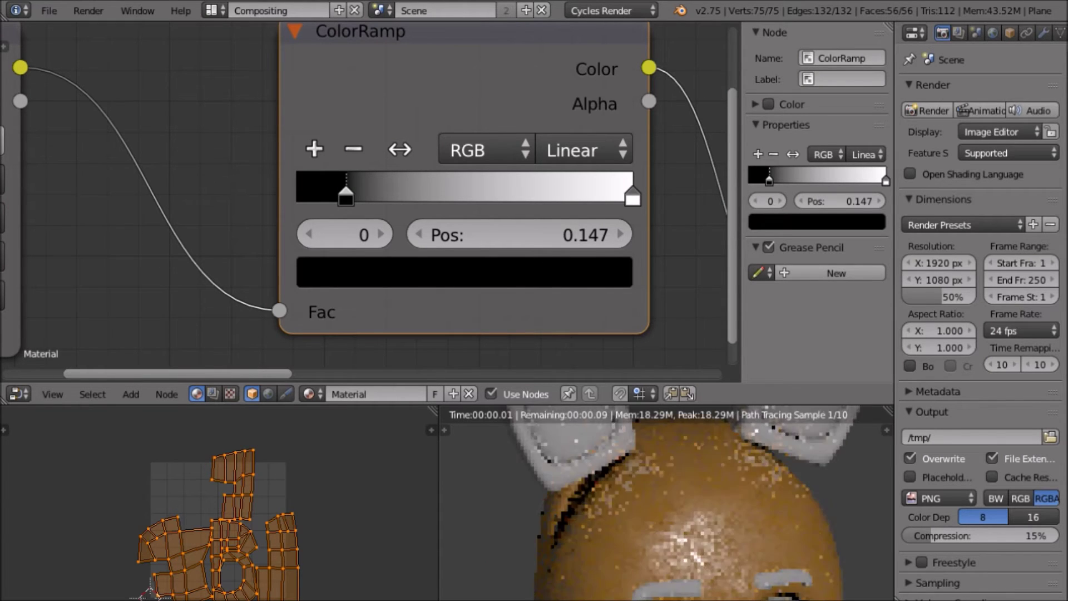
scroll(666, 503, "down", 5)
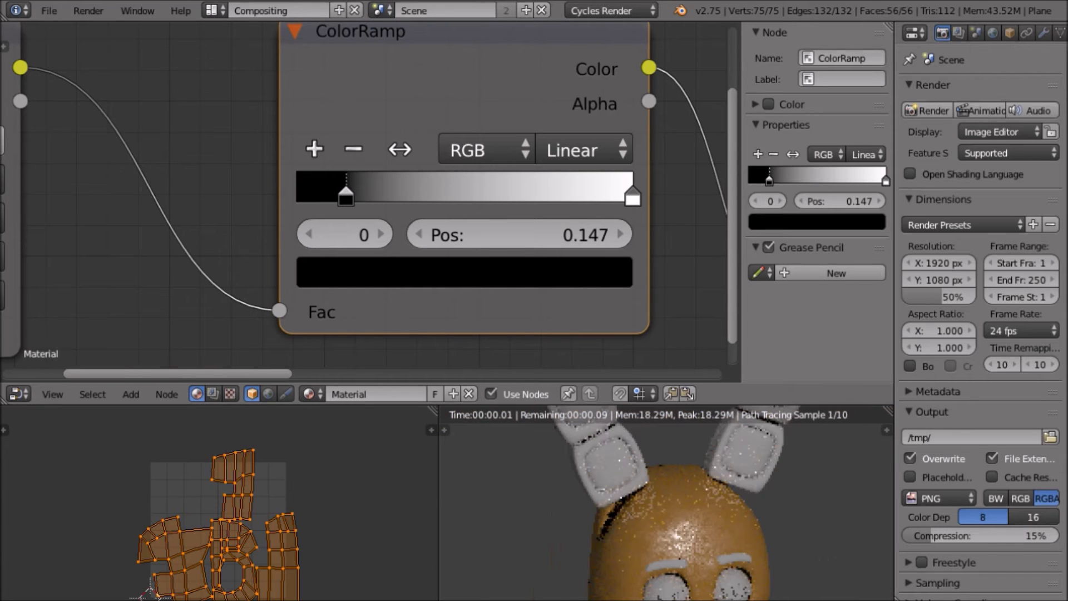
Add a second Image Texture node below the Mix Shader
scroll(363, 196, "down", 14)
key("a")
middle_click_drag(363, 196, 289, 197)
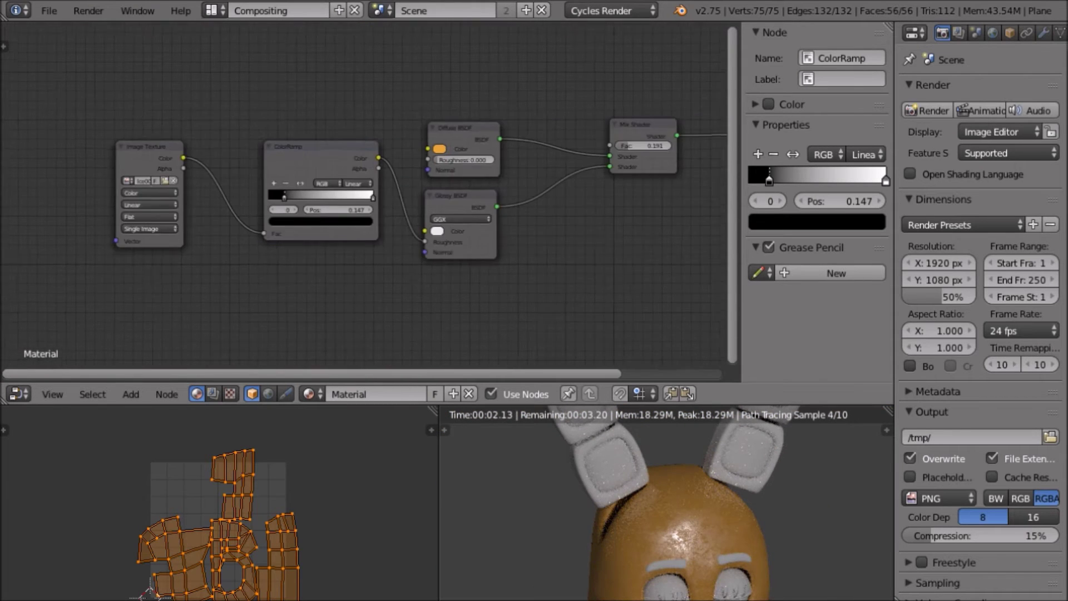
middle_click_drag(564, 271, 504, 272)
key("shift+a")
middle_click_drag(701, 232, 532, 246)
key("shift+a")
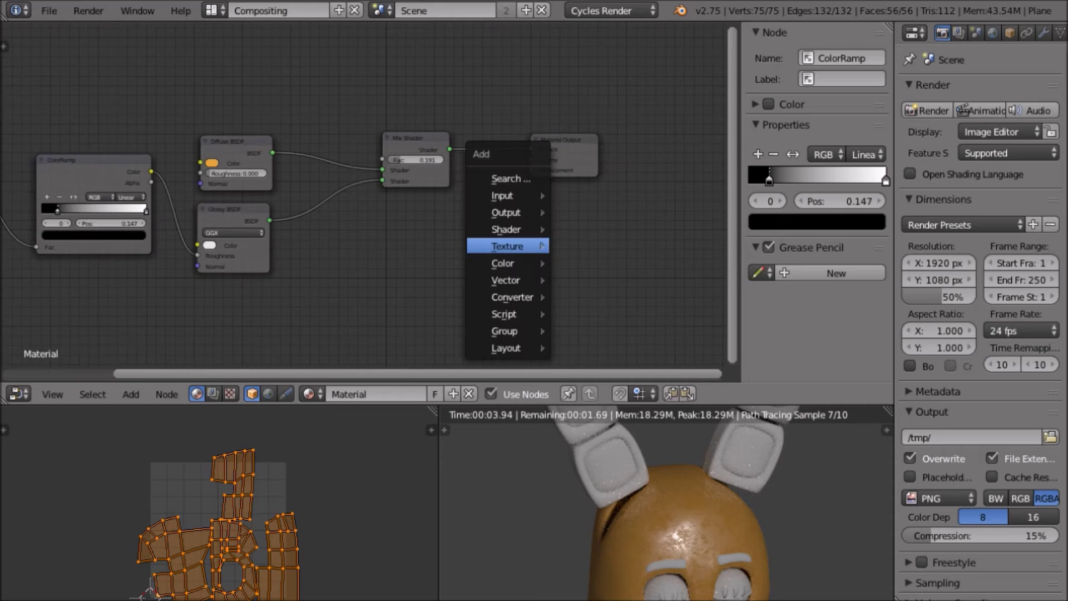
mouse_move(508, 246)
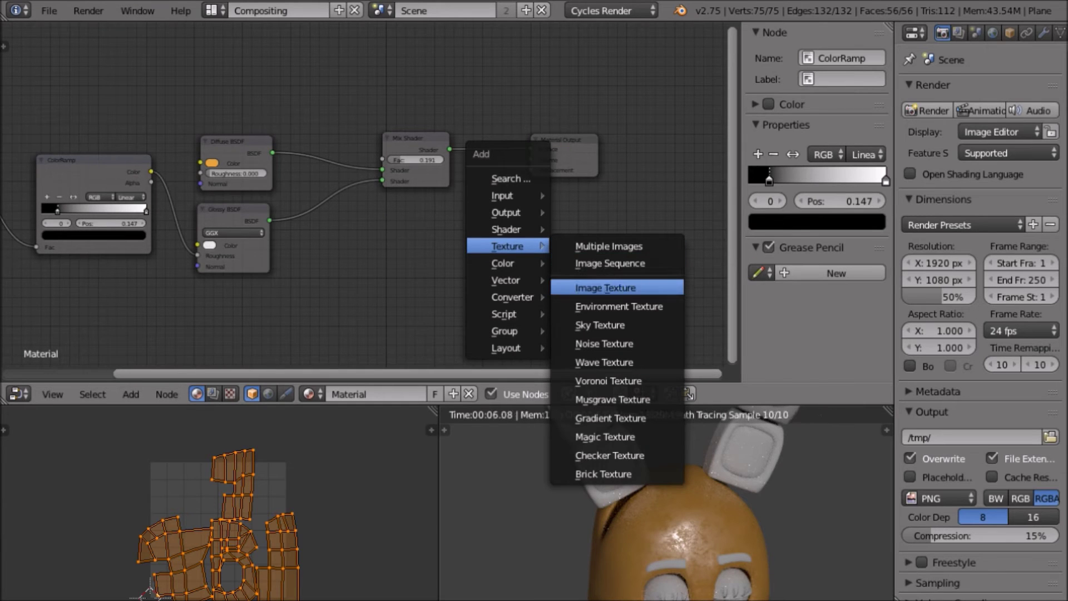
left_click(606, 287)
left_click(426, 264)
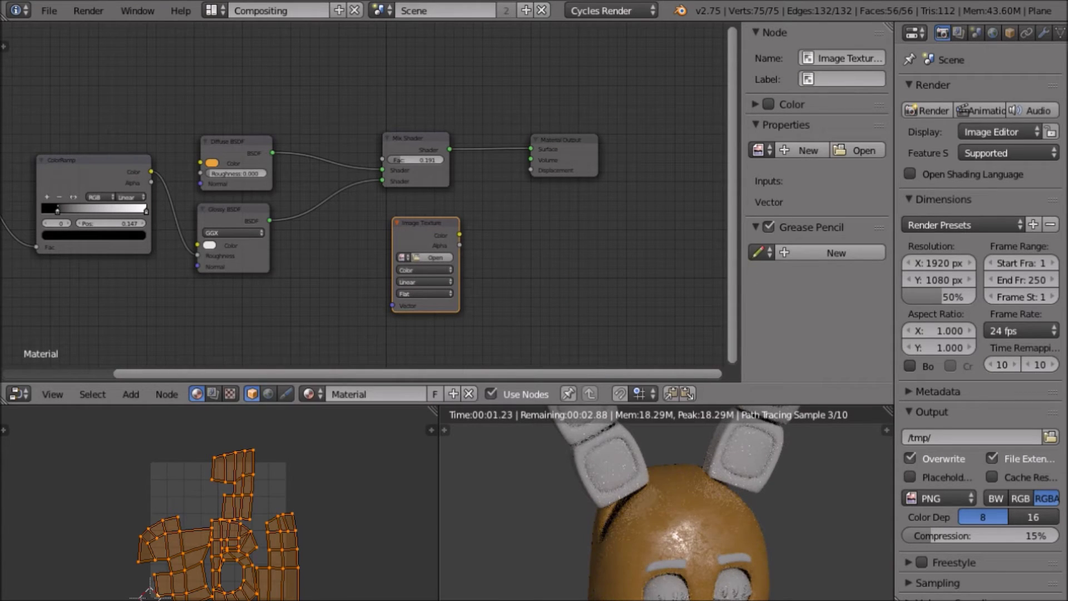
Connect the new Image Texture node's Color output to the Material Output's Displacement input
left_click_drag(459, 234, 503, 184)
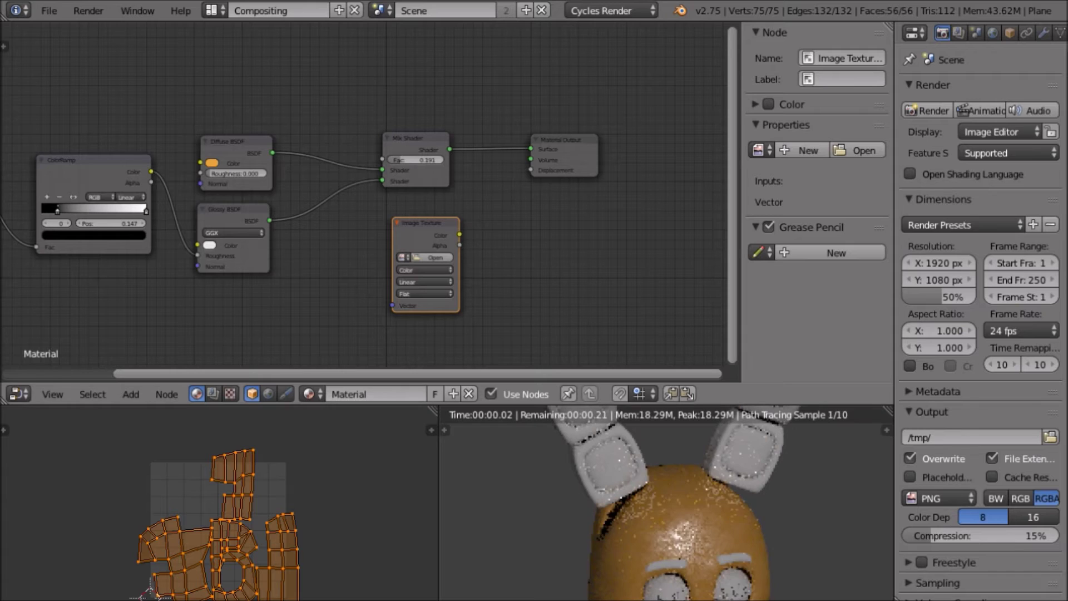
key("shift+a")
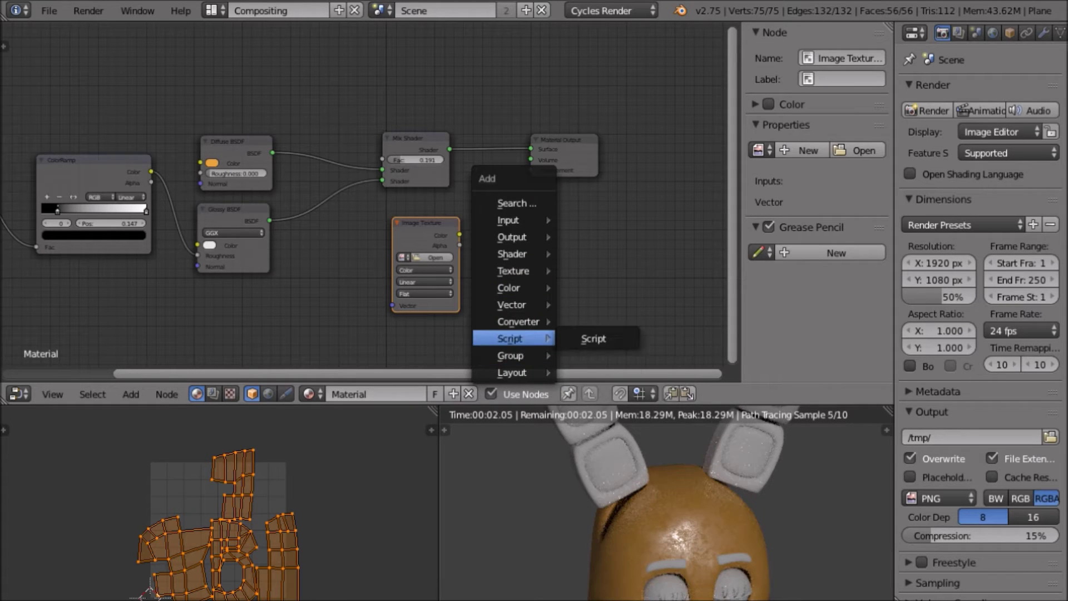
mouse_move(514, 305)
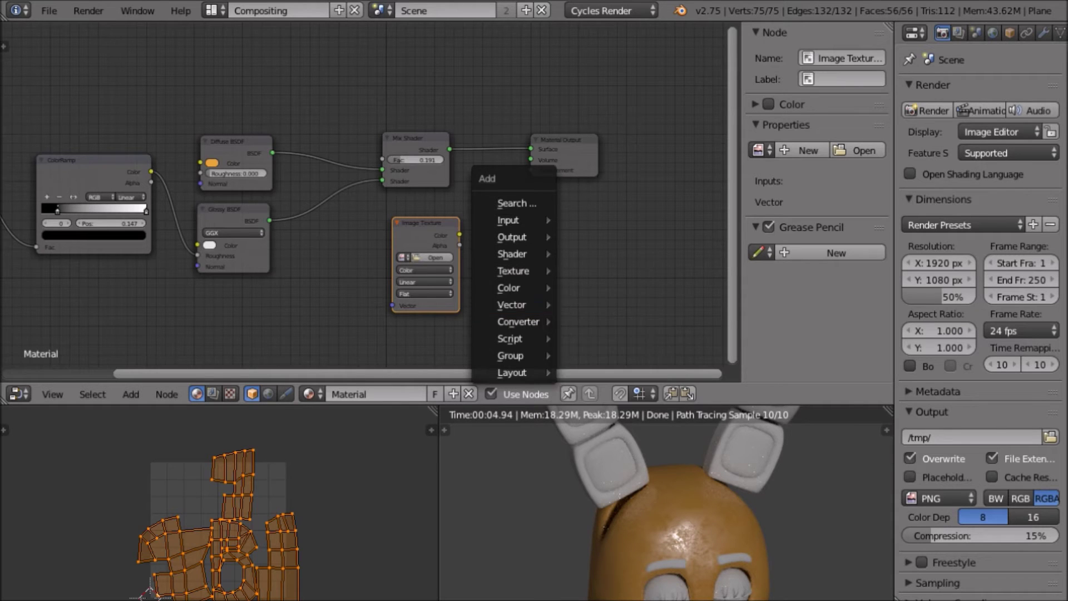
key("Escape")
scroll(364, 204, "up", 3)
left_click_drag(543, 268, 675, 148)
Load Scratches03.jpg from Desktop/pictures/robotarm/BlenderGuru_Rust_Textures into the new Image Texture node
left_click(495, 312)
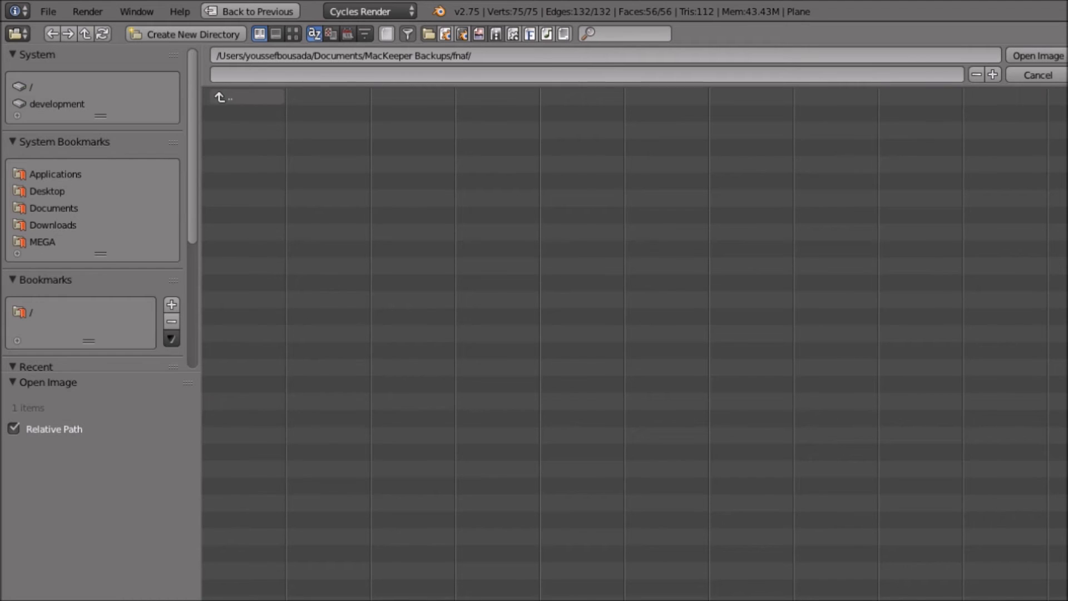
left_click(222, 97)
left_click(47, 191)
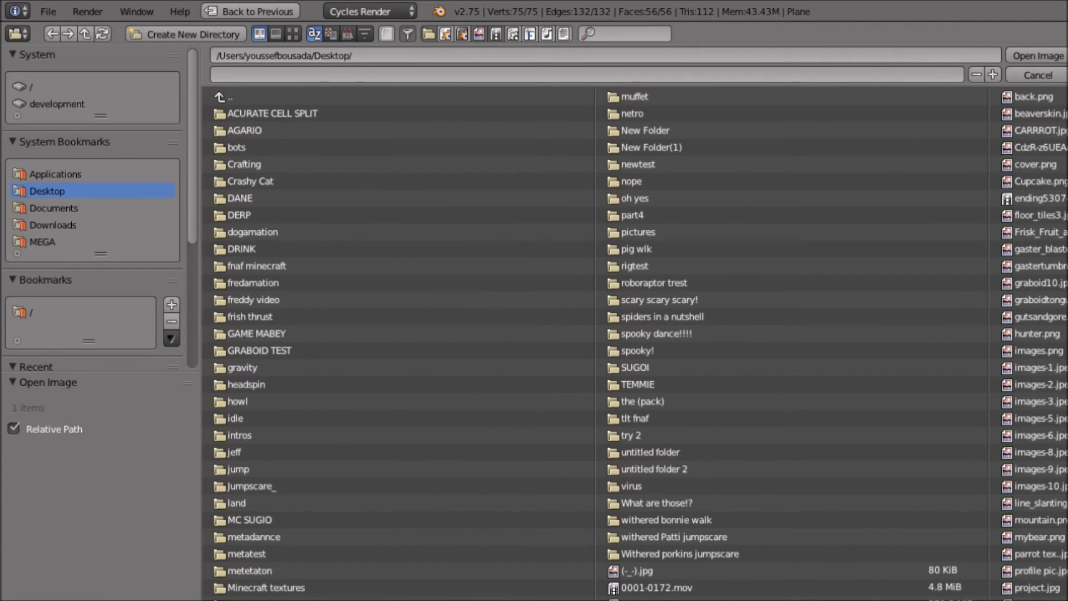
left_click(638, 232)
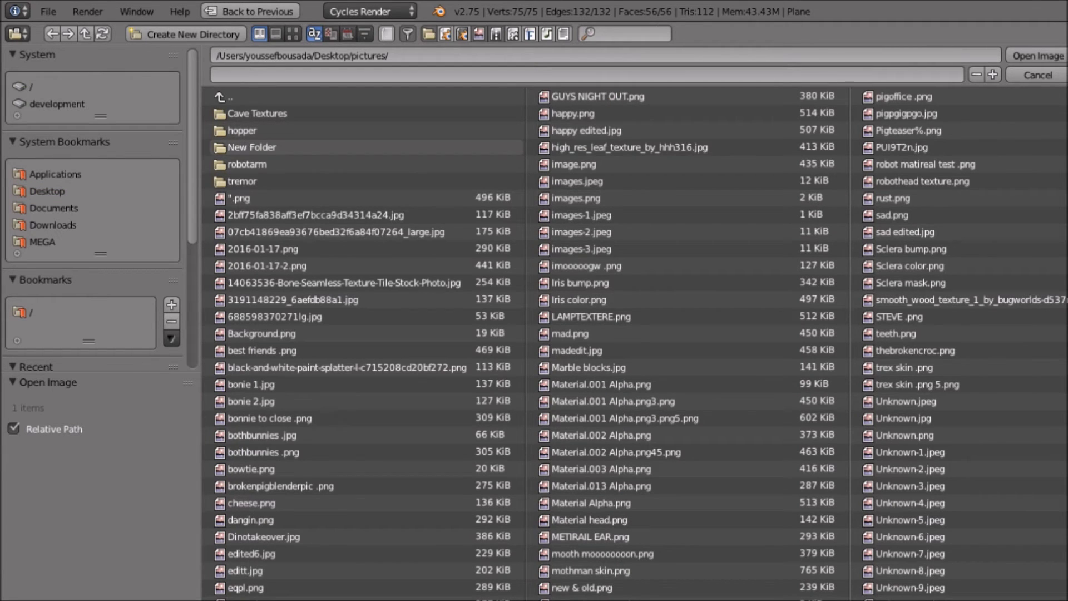
left_click(247, 164)
left_click(293, 34)
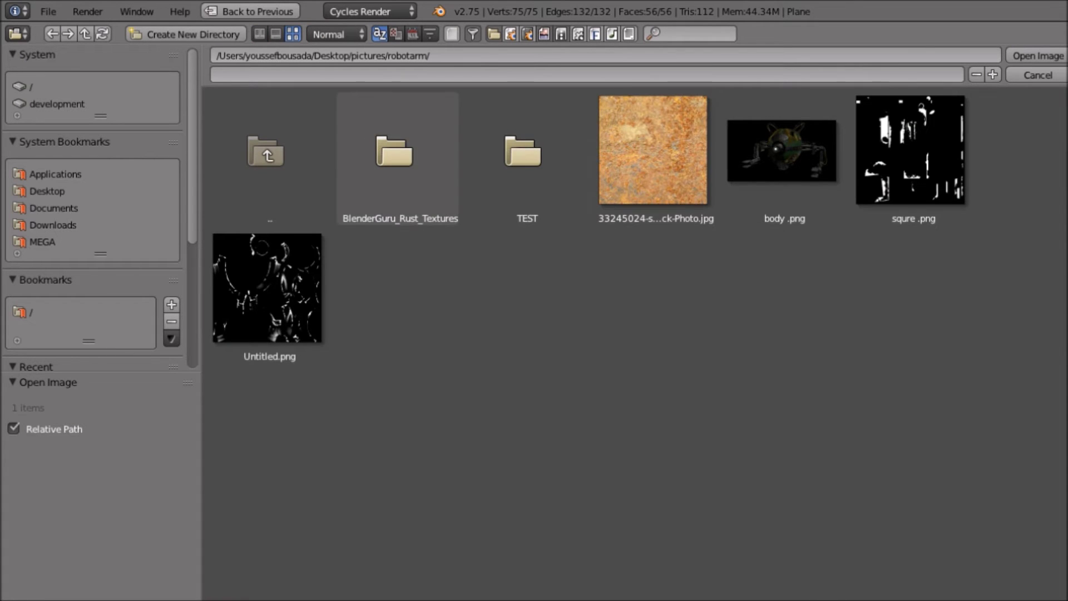
left_click(389, 132)
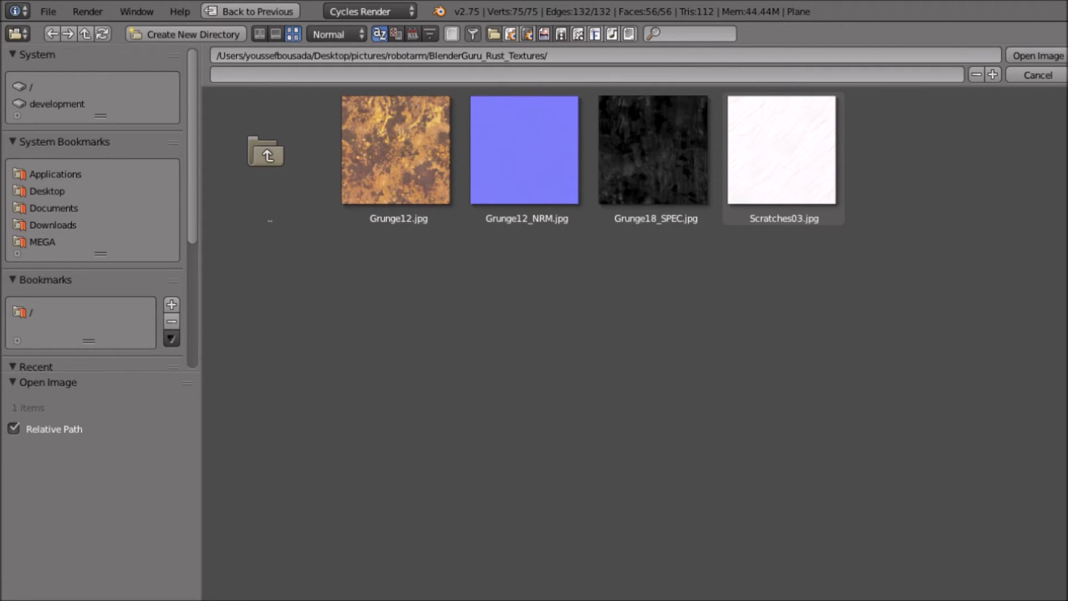
left_click(781, 156)
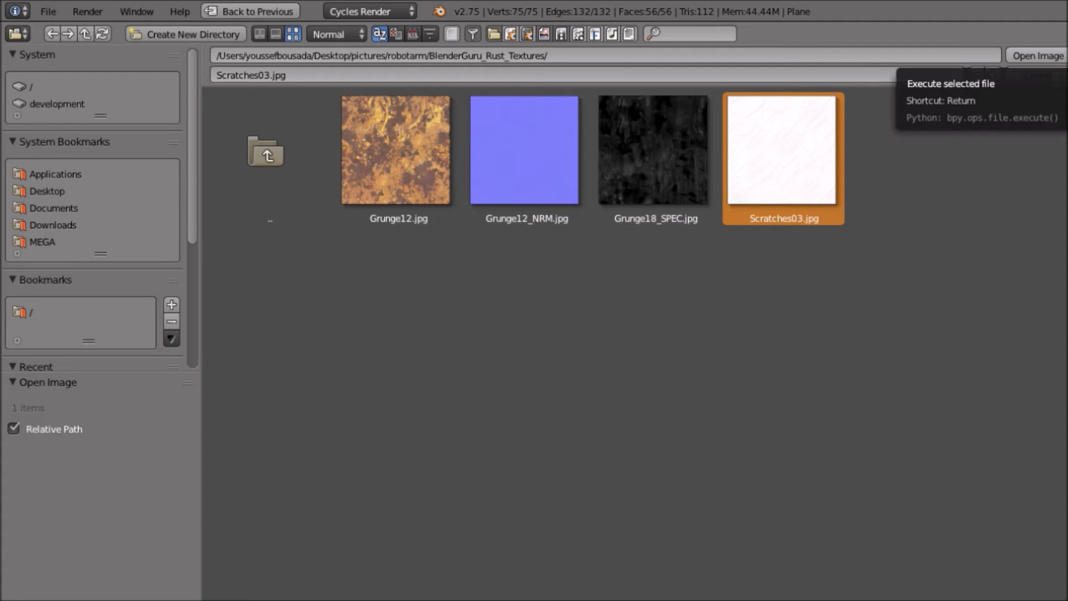
key("Return")
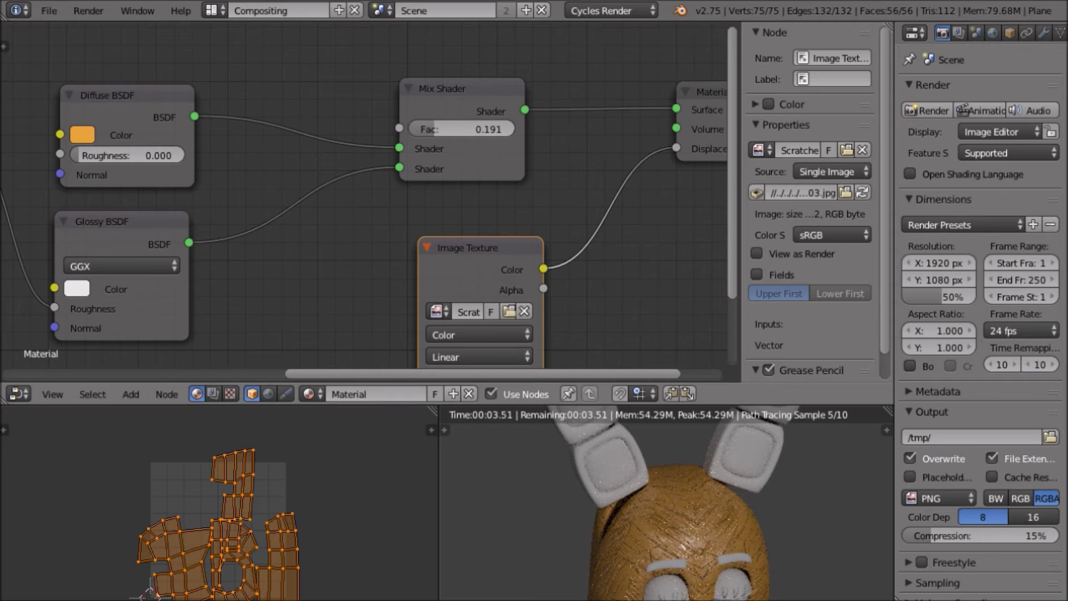
Move the Scratches03 Image Texture node down and away from the Material Output, leaving space along its displacement link
scroll(363, 197, "down", 12)
scroll(363, 198, "up", 6)
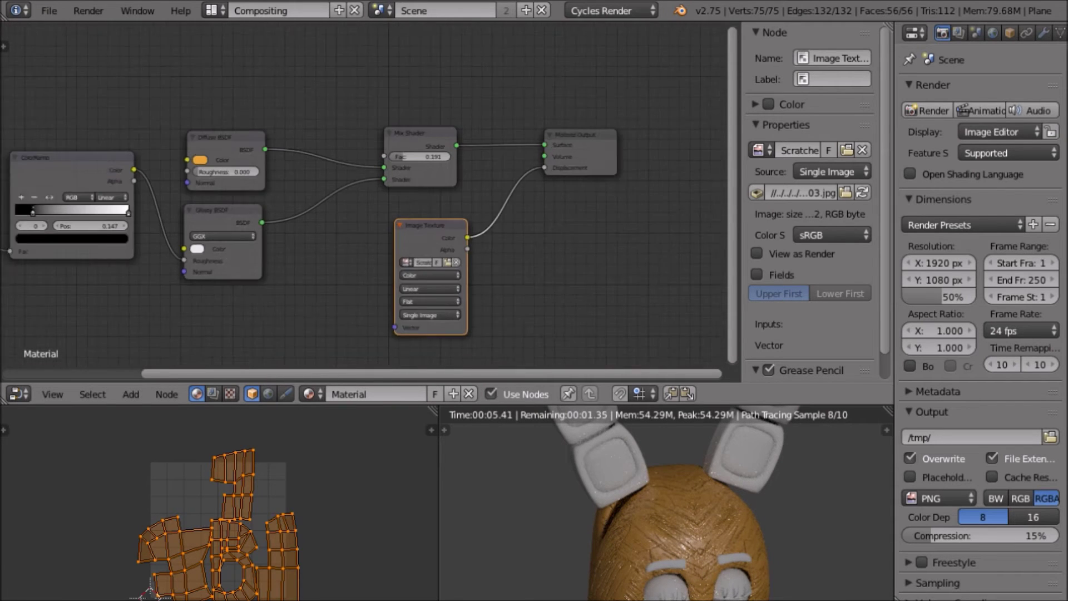
key("g")
left_click(458, 236)
Add a Gamma node on the link between the Diffuse BSDF and the Mix Shader
key("shift+a")
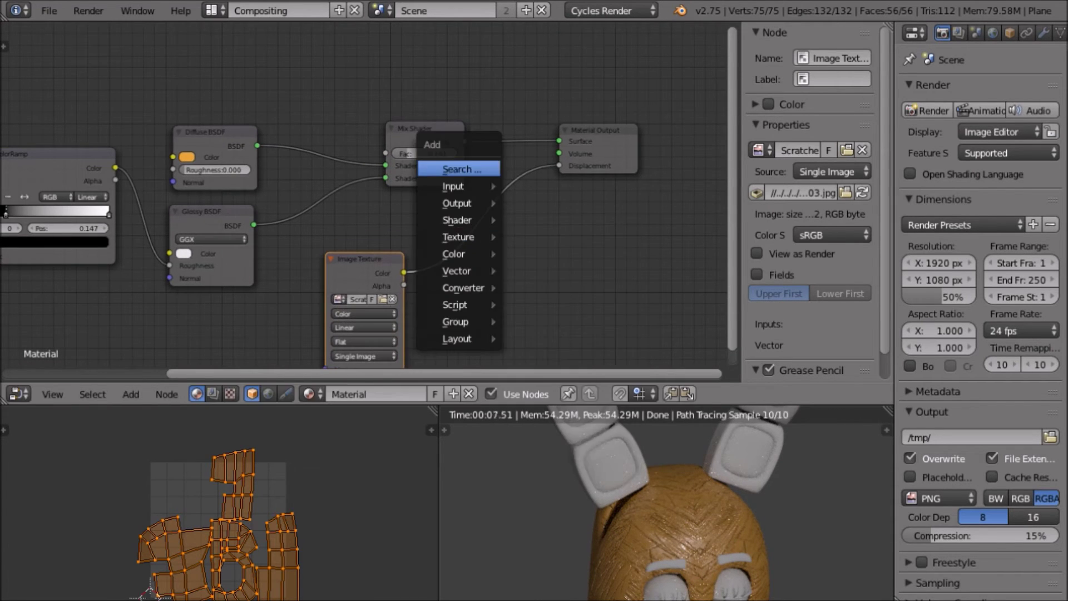
left_click(457, 169)
key("BackSpace")
type("GA")
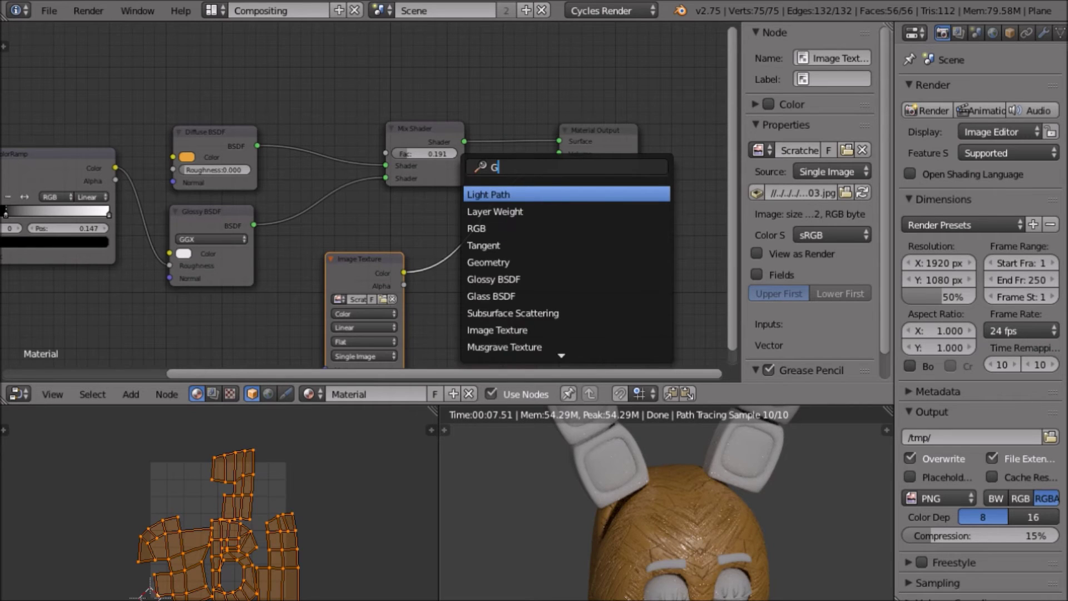
key("BackSpace")
key("BackSpace")
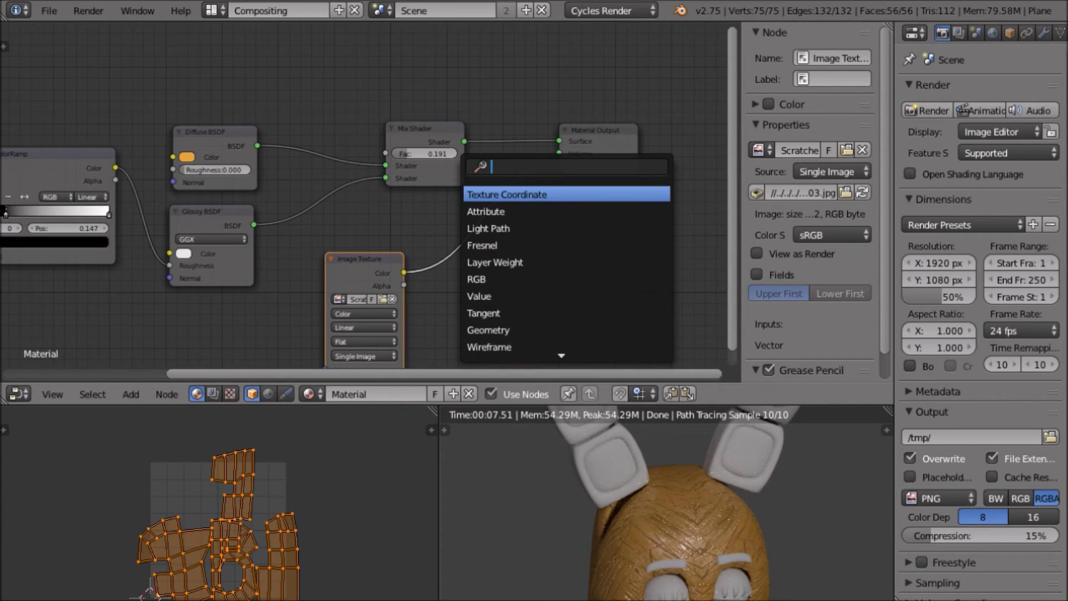
type("gam")
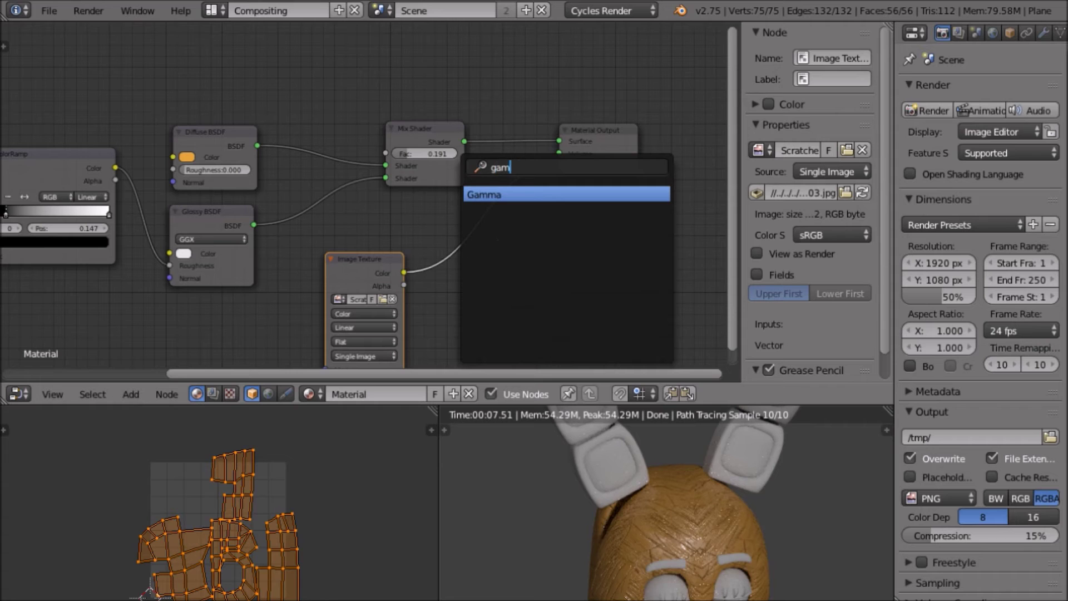
type("m")
key("Return")
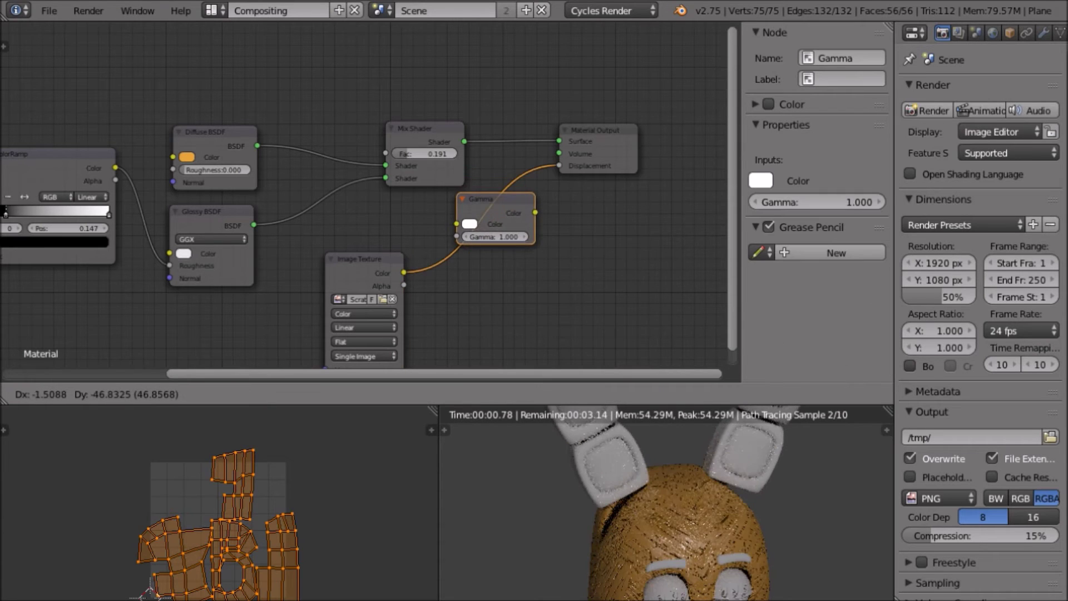
left_click(320, 163)
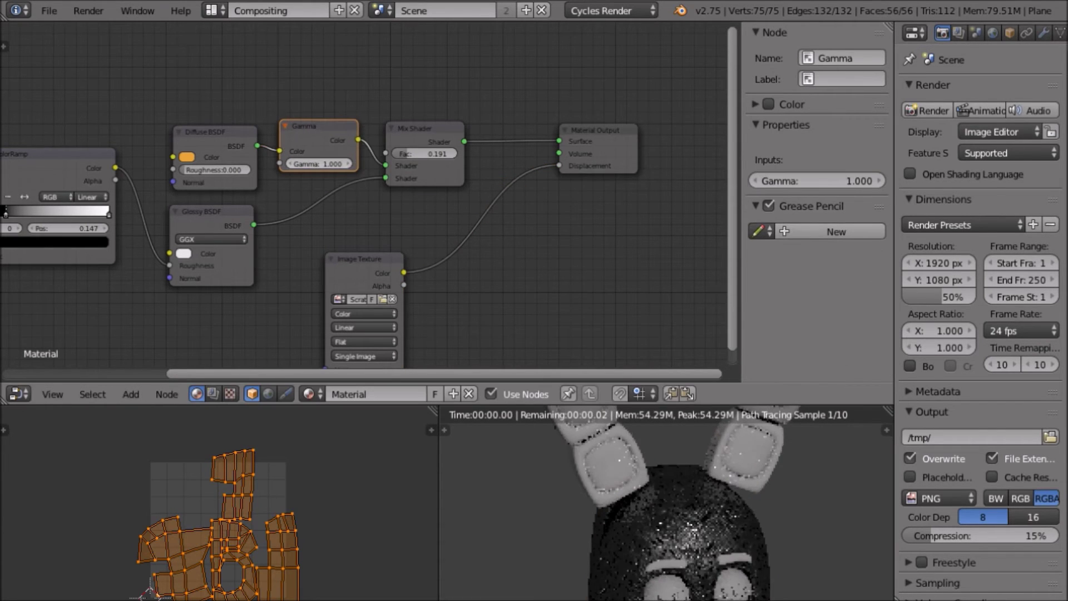
Try a Gamma value of 10.000, then delete the Gamma node while keeping the Diffuse BSDF connected to the Mix Shader
left_click_drag(321, 164, 479, 163)
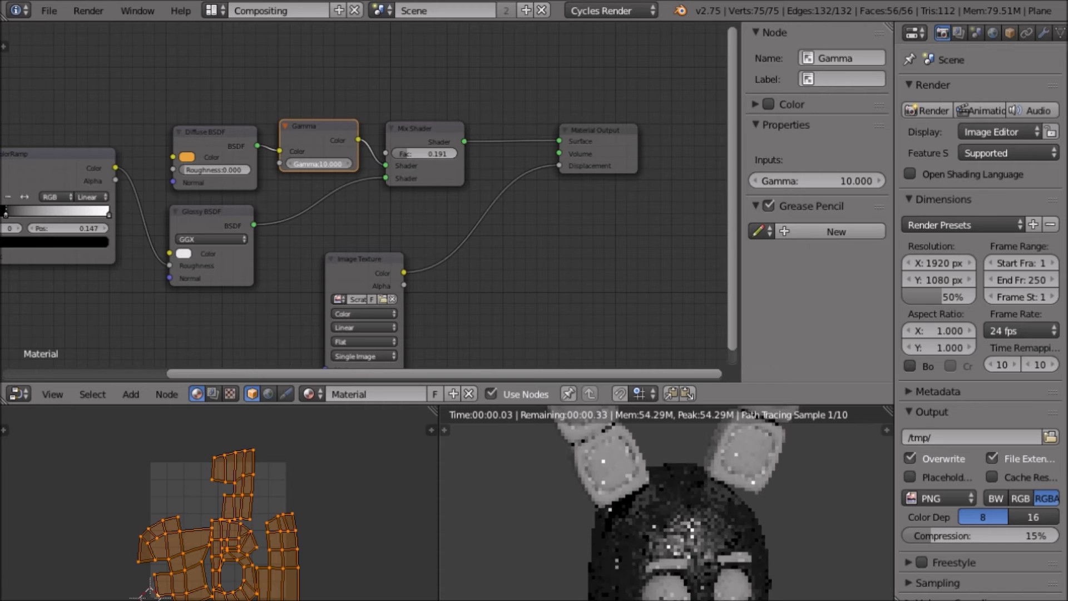
scroll(362, 191, "up", 5)
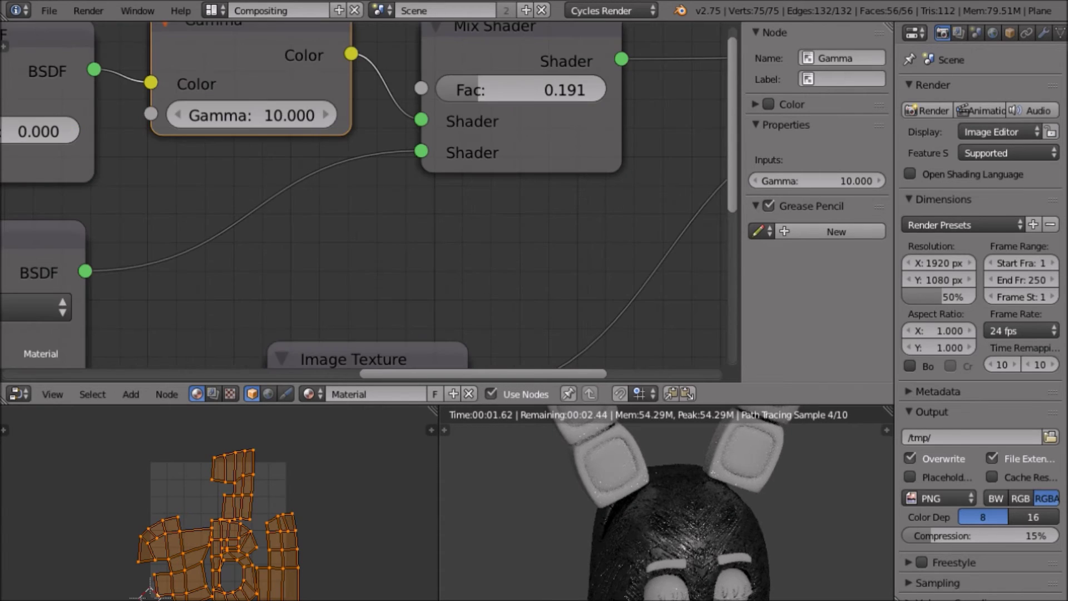
mouse_move(251, 115)
left_mouse_down()
mouse_move(195, 115)
mouse_move(256, 115)
left_mouse_up()
scroll(364, 201, "down", 3)
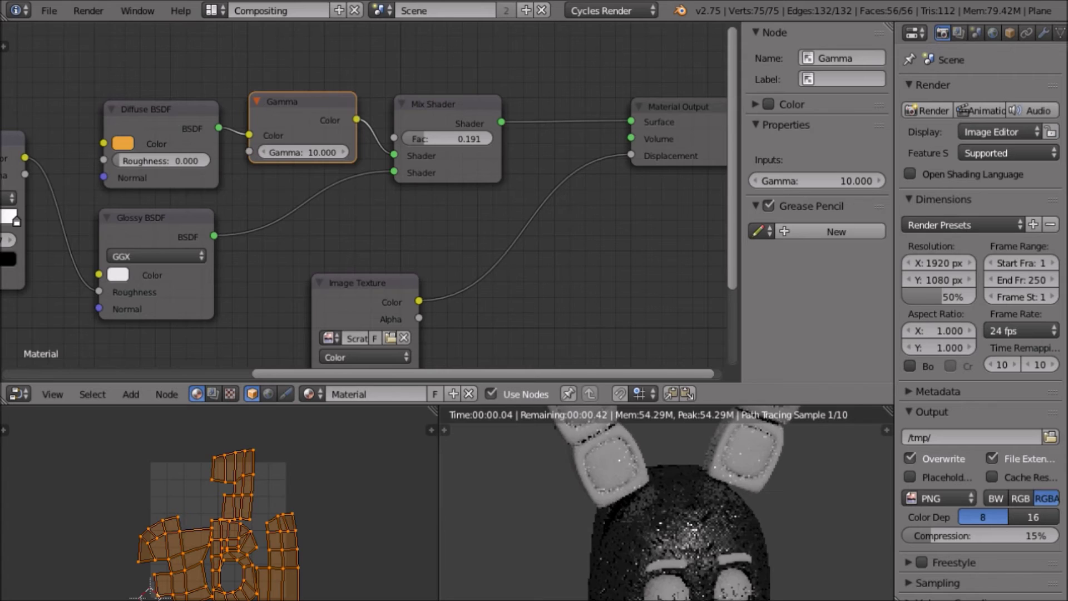
scroll(362, 198, "down", 1)
key("ctrl+x")
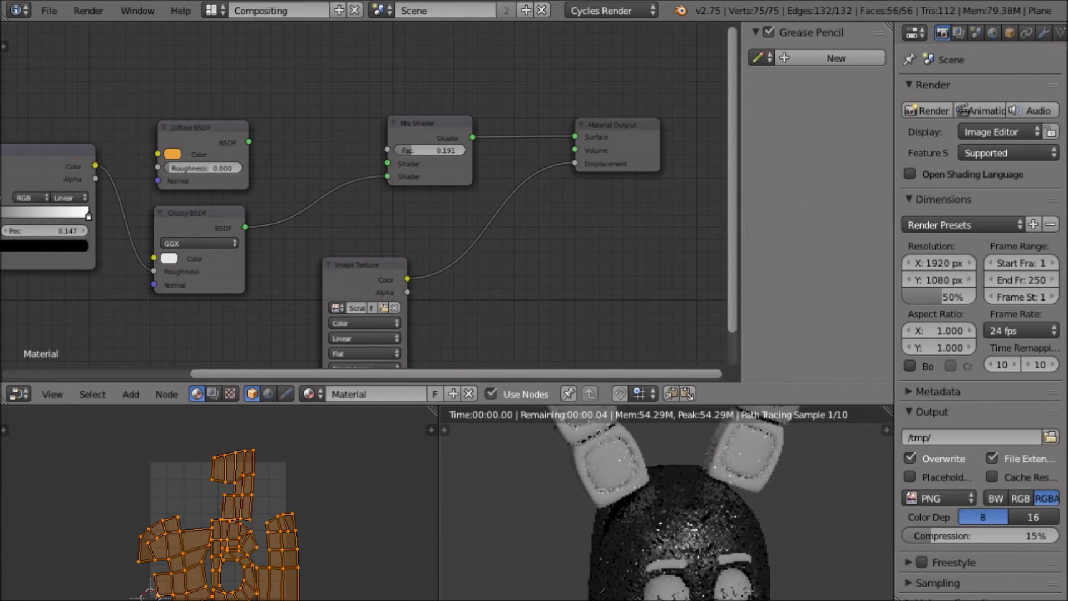
Insert a Gamma node on the link between the Scratches03 Image Texture and the Material Output's Displacement input
key("shift+a")
key("Return")
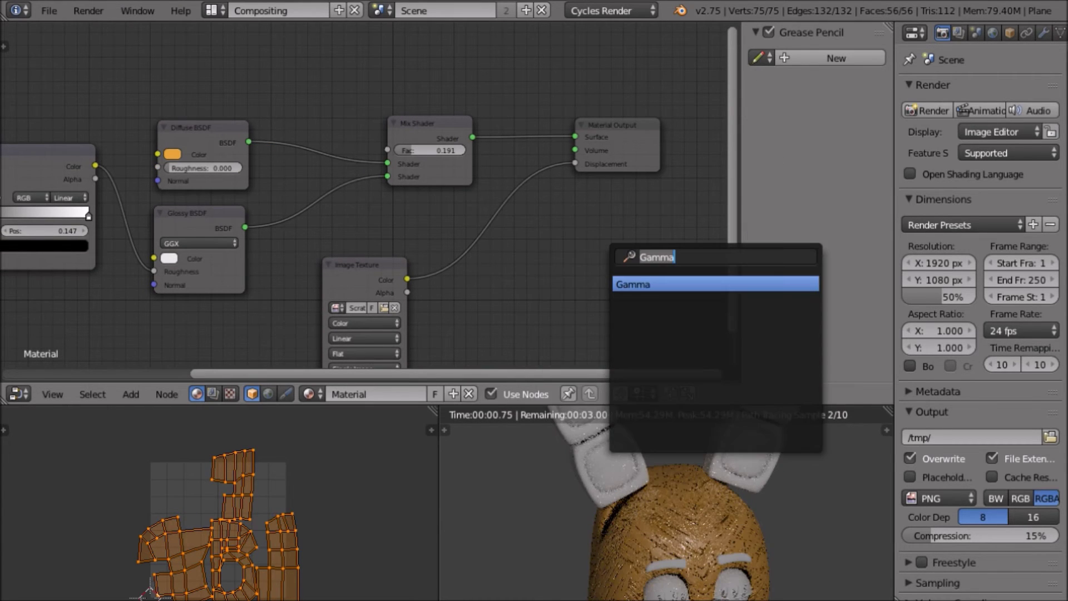
key("Return")
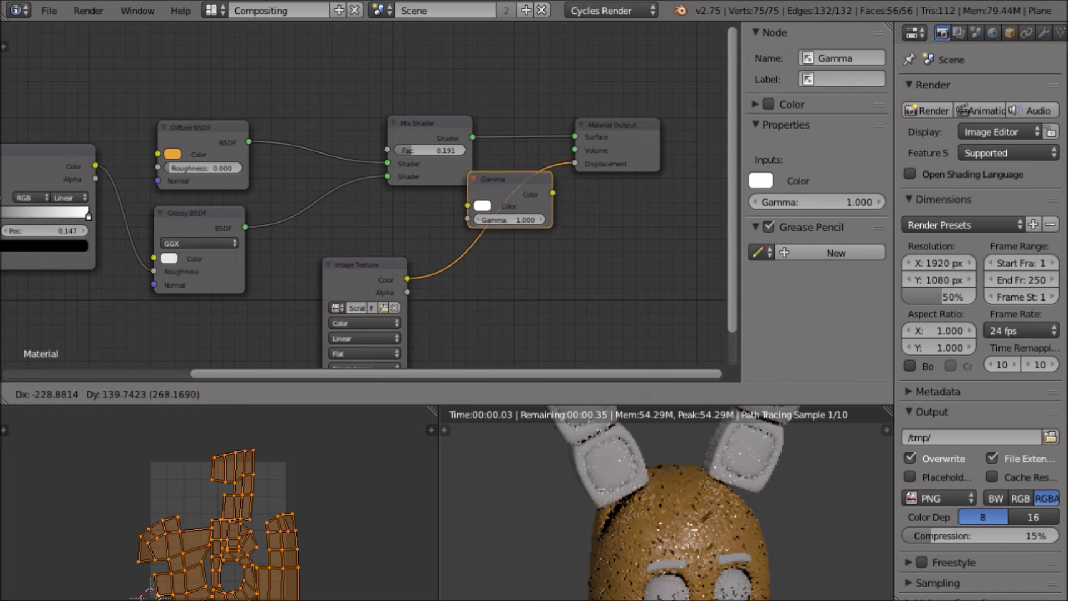
left_click(485, 198)
middle_click_drag(515, 264, 484, 245)
Set the Gamma node's value to 0.01 and inspect the scratches on the rendered head from another angle
scroll(484, 246, "up", 5)
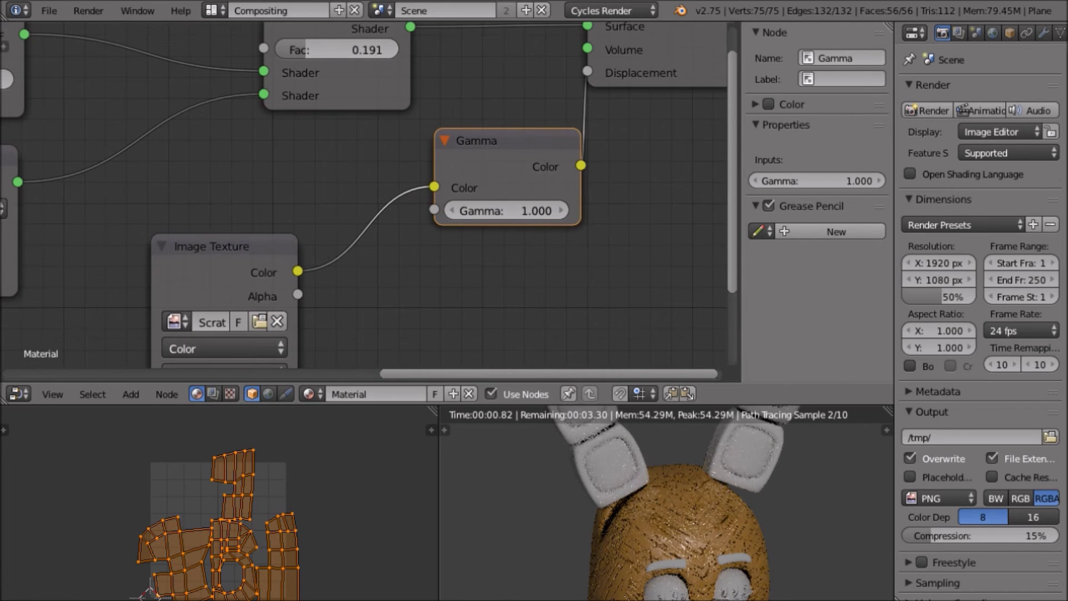
scroll(667, 504, "up", 5)
scroll(362, 195, "up", 5)
left_click(573, 218)
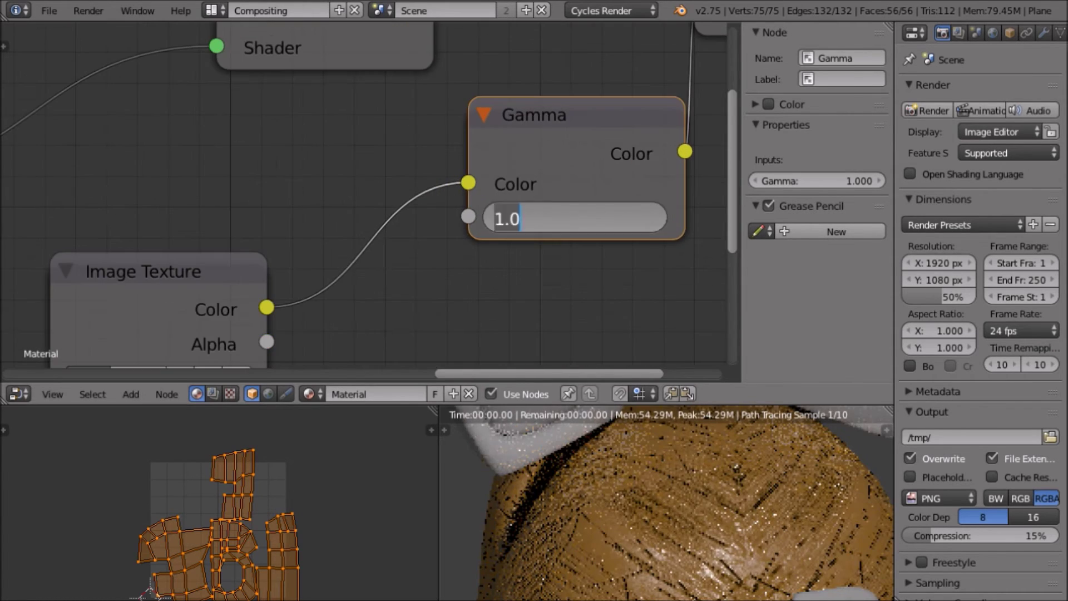
type("0.")
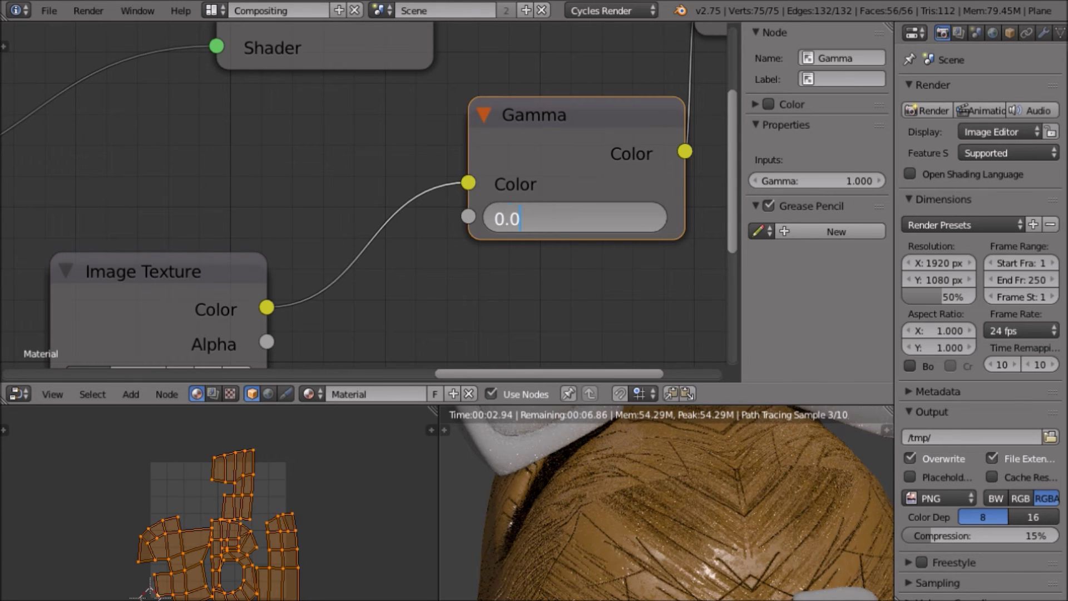
type("01")
key("Return")
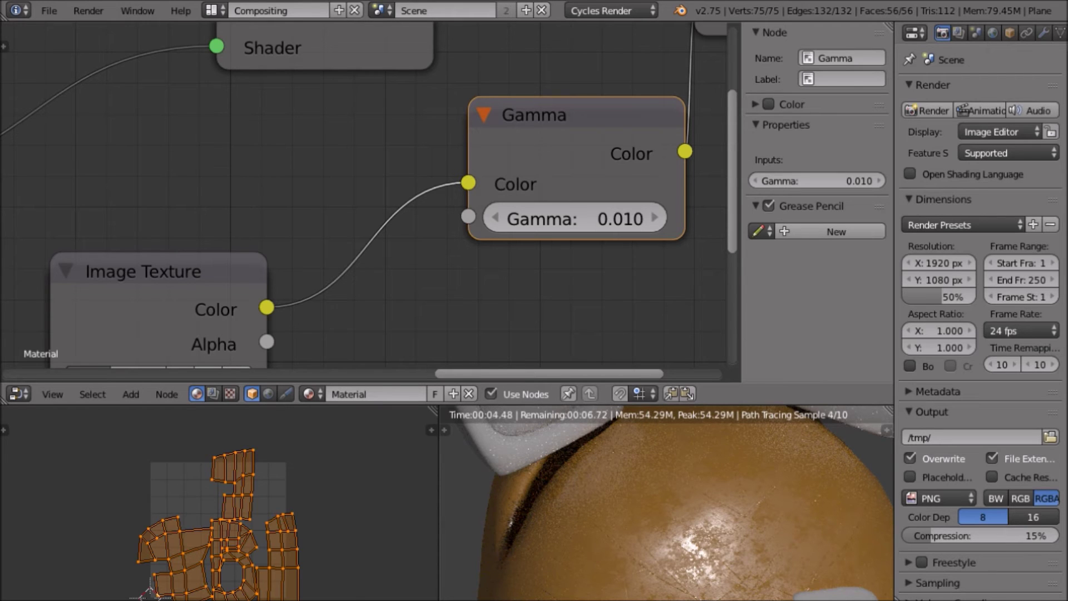
scroll(667, 503, "down", 2)
middle_click_drag(723, 503, 617, 503)
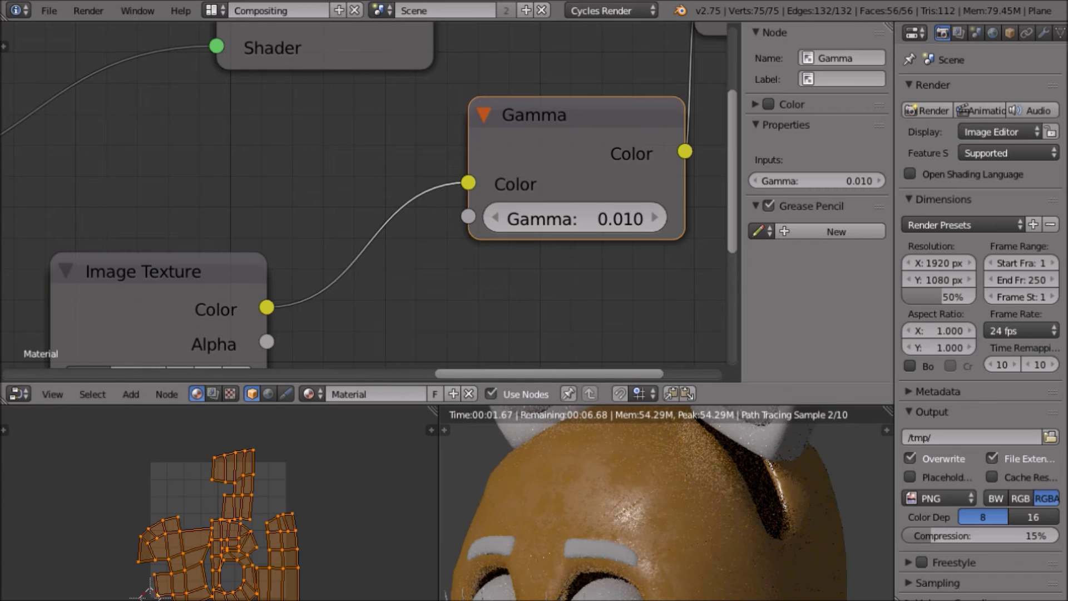
Spread the Scratches03 Image Texture and Gamma nodes apart to make room for another node between them
scroll(362, 195, "down", 3)
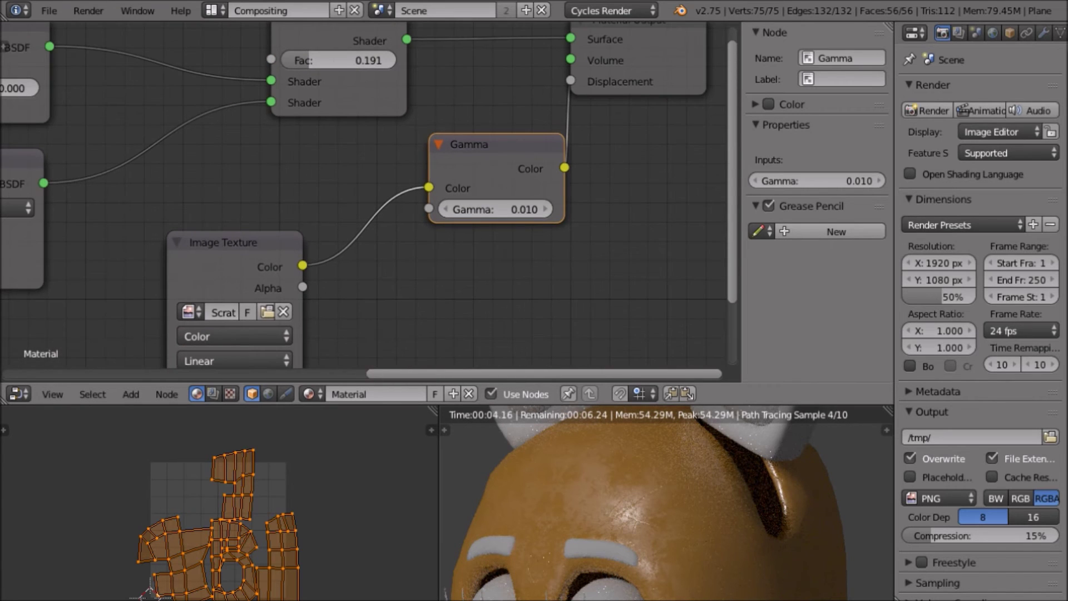
left_click_drag(234, 243, 123, 316)
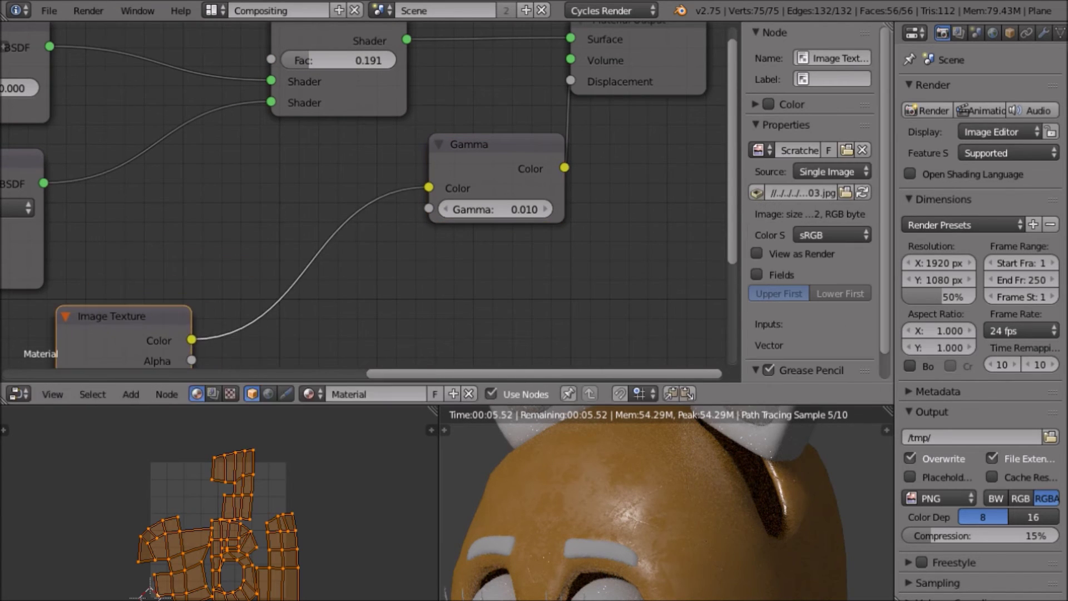
left_click_drag(492, 146, 618, 172)
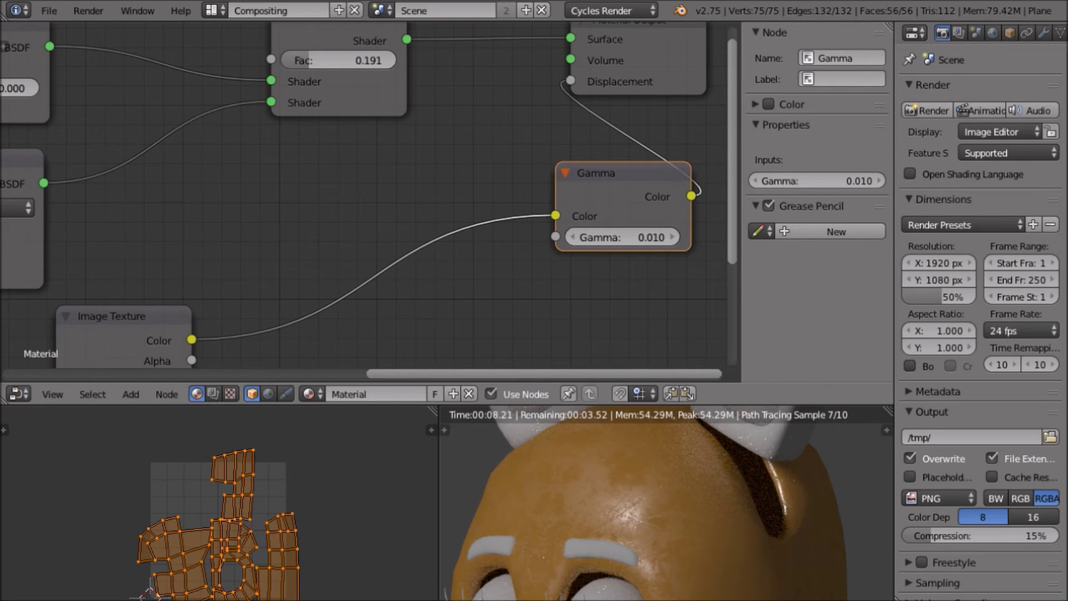
scroll(618, 173, "down", 4)
left_click_drag(184, 284, 153, 296)
Insert a Mapping node on the link between the Scratches03 Image Texture and the Gamma node
key("shift+a")
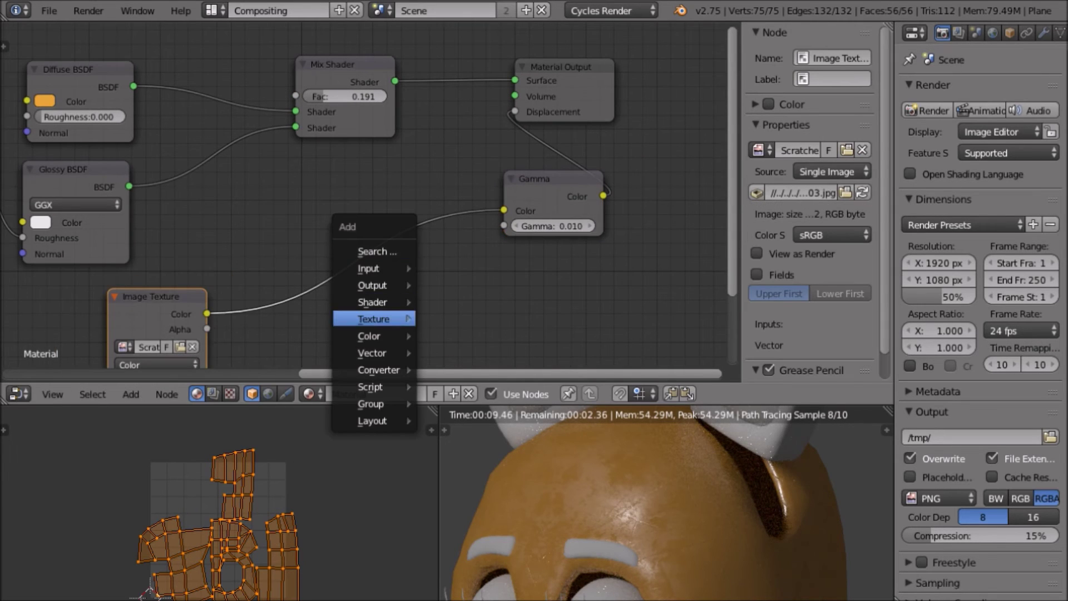
mouse_move(372, 353)
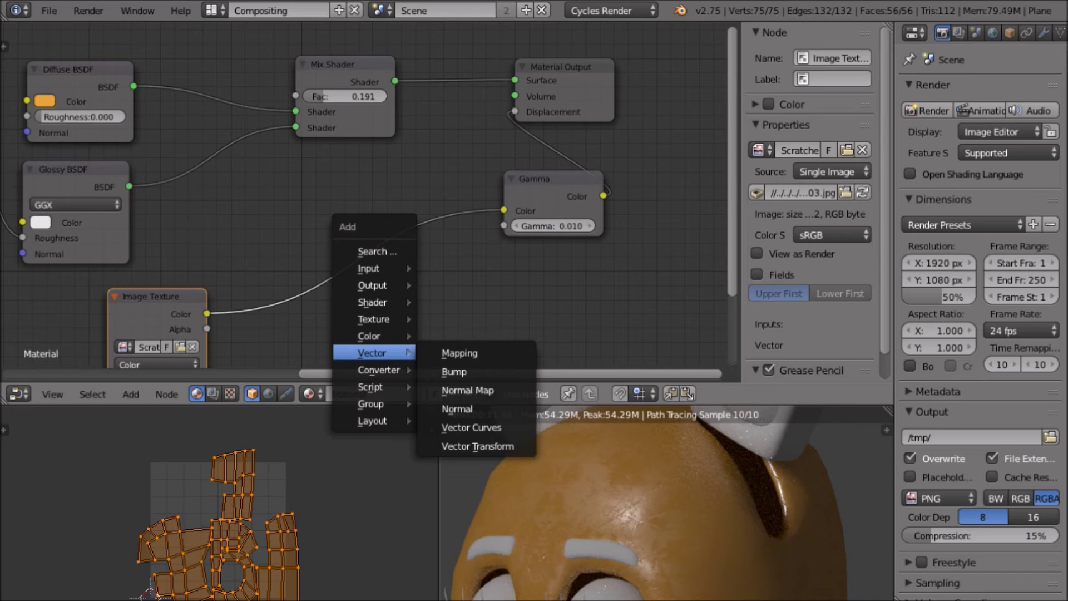
left_click(459, 352)
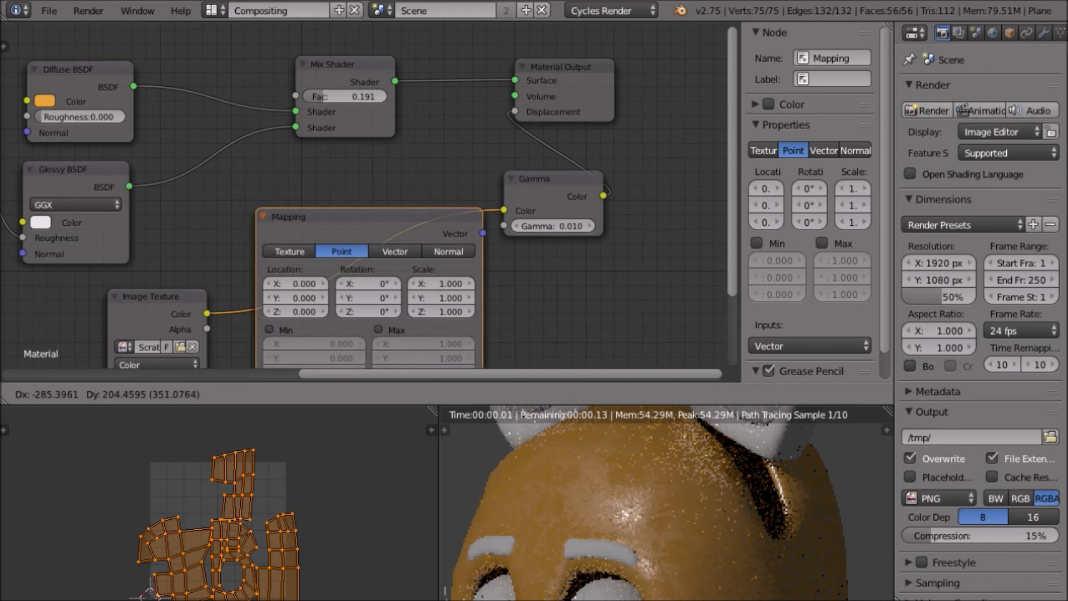
left_click(265, 205)
middle_click_drag(327, 232, 359, 201)
Set the Mapping node's scale to 3 on X, Y and Z
scroll(359, 200, "up", 7)
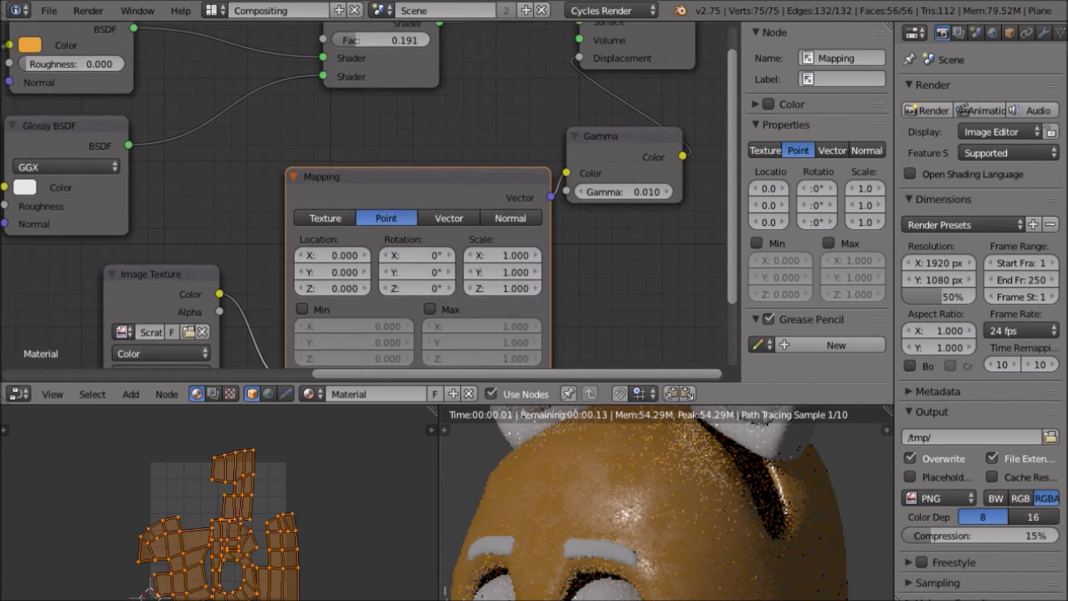
scroll(358, 200, "up", 1)
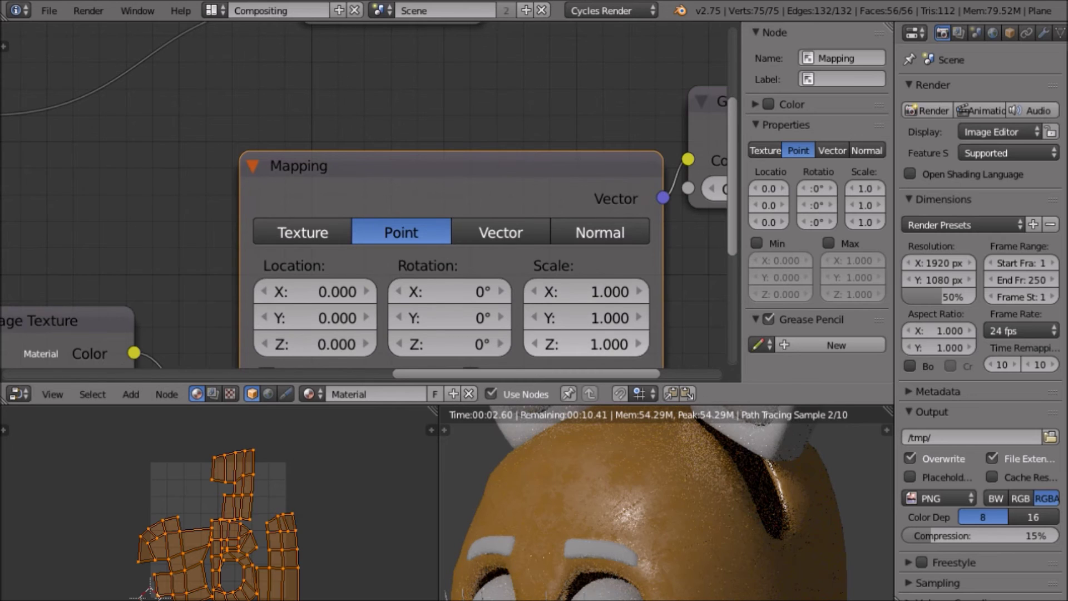
scroll(586, 344, "up", 1)
middle_click_drag(586, 343, 473, 274)
scroll(446, 184, "up", 3)
left_click(490, 244)
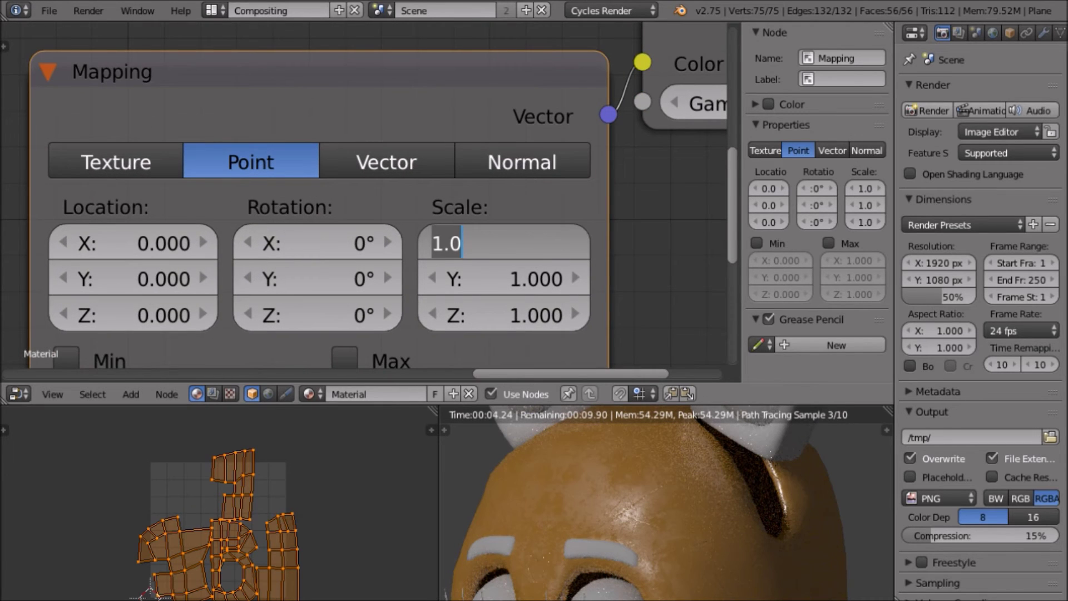
type("3")
key("Tab")
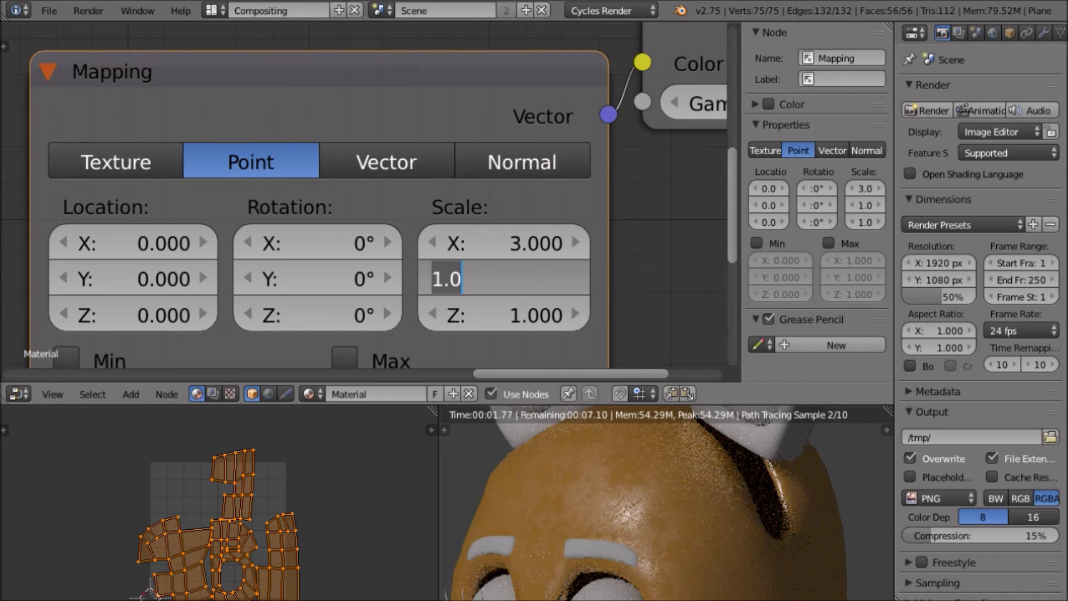
key("BackSpace")
type("3")
key("Tab")
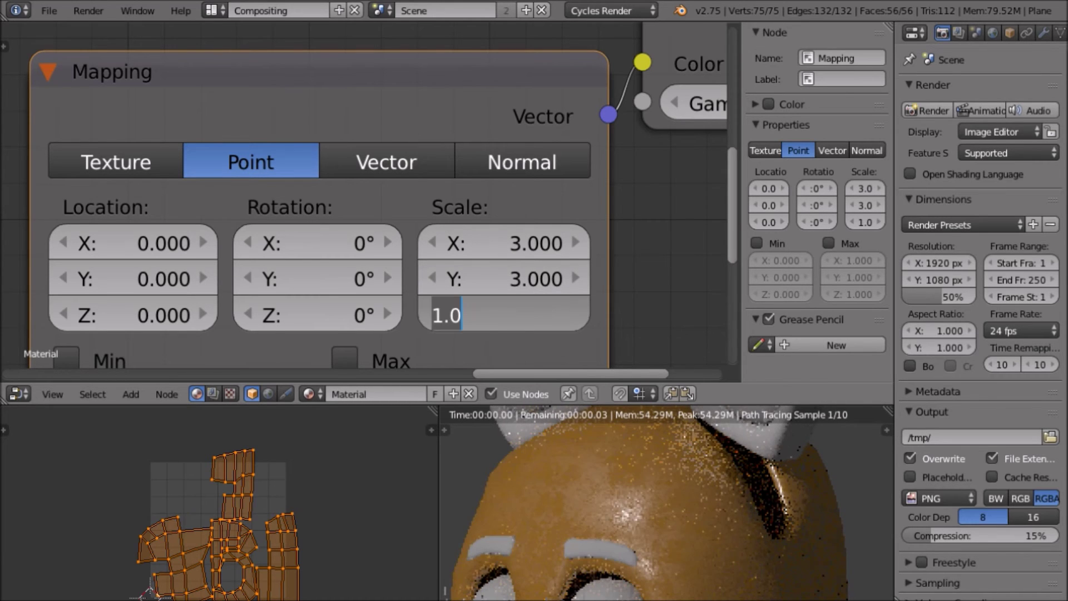
type("3")
key("Return")
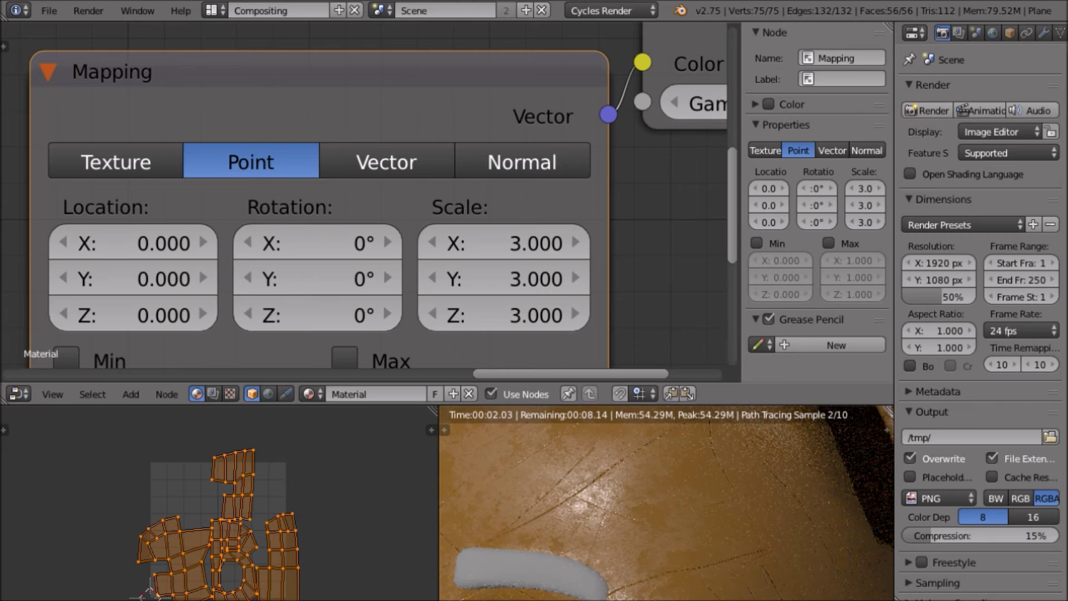
Set the Mapping node's scale to 8 on X, Y and Z
scroll(382, 267, "down", 2)
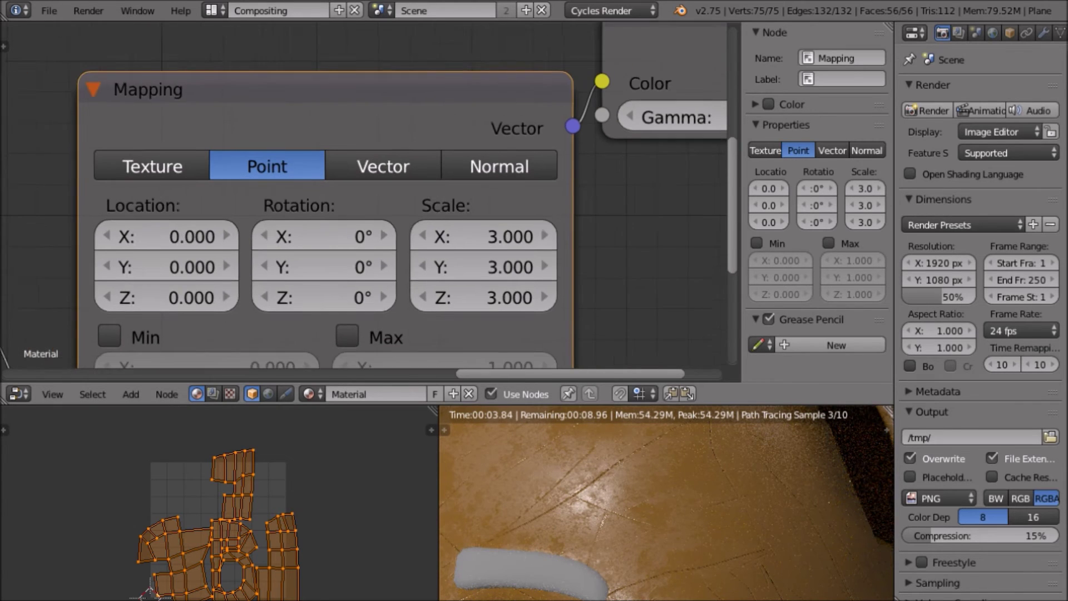
left_click(532, 233)
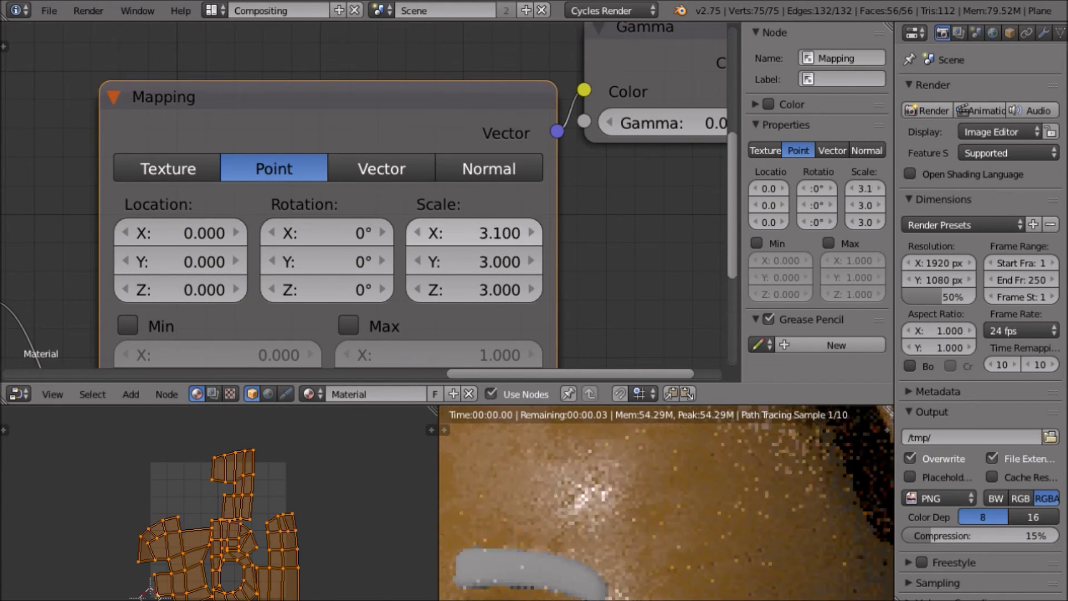
left_click(532, 233)
left_click(495, 233)
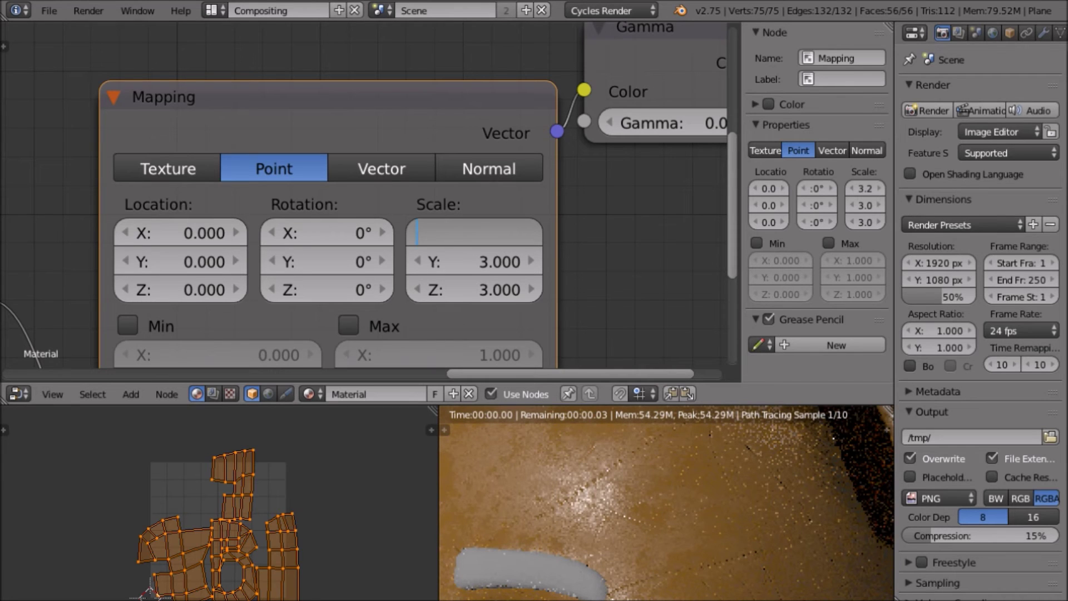
type("8")
key("Return")
left_click(495, 261)
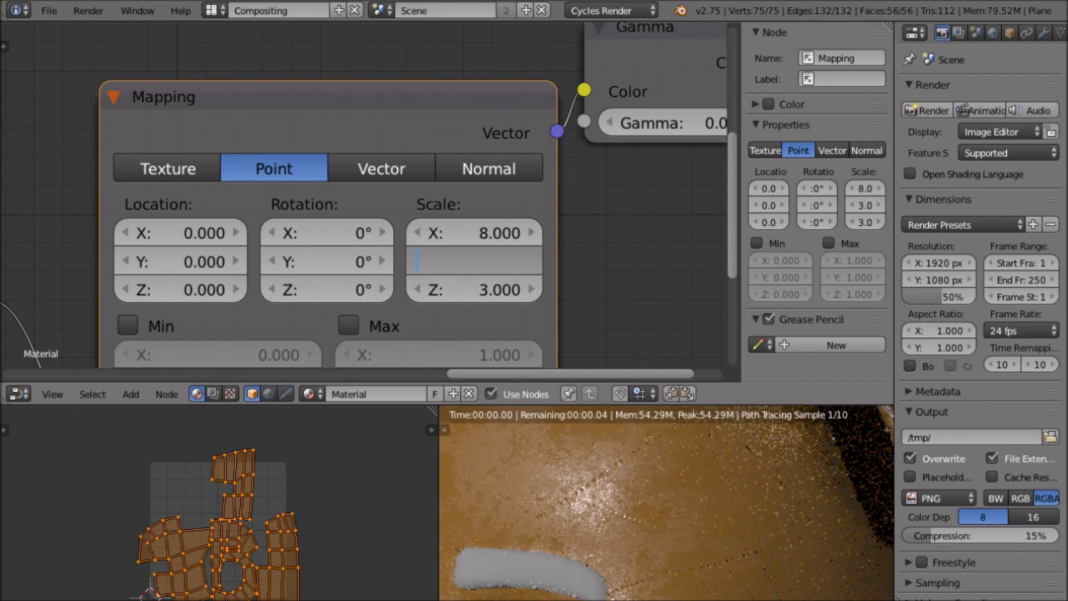
type("8")
key("Return")
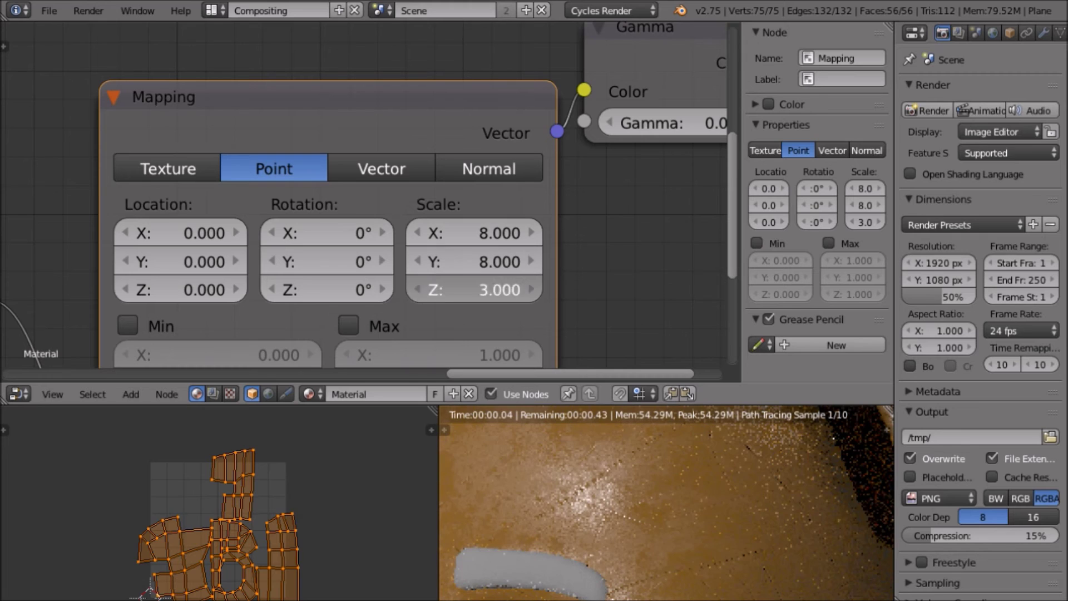
type("8")
key("Return")
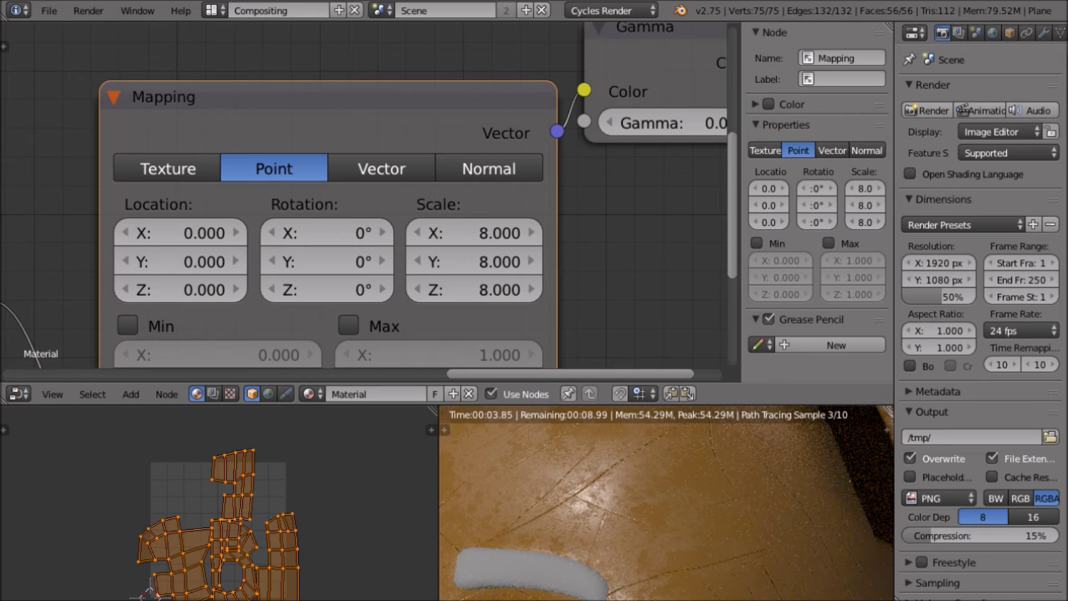
Scale up the head's whole UV layout well beyond the image bounds and inspect the scratches on the rendered head
key("s")
key("Return")
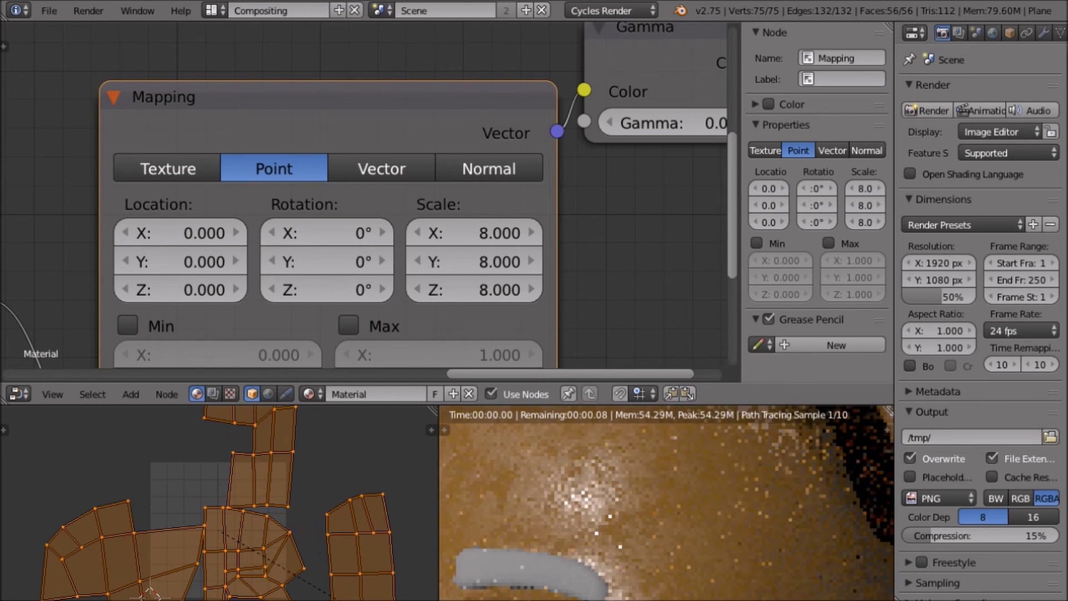
key("s")
key("Return")
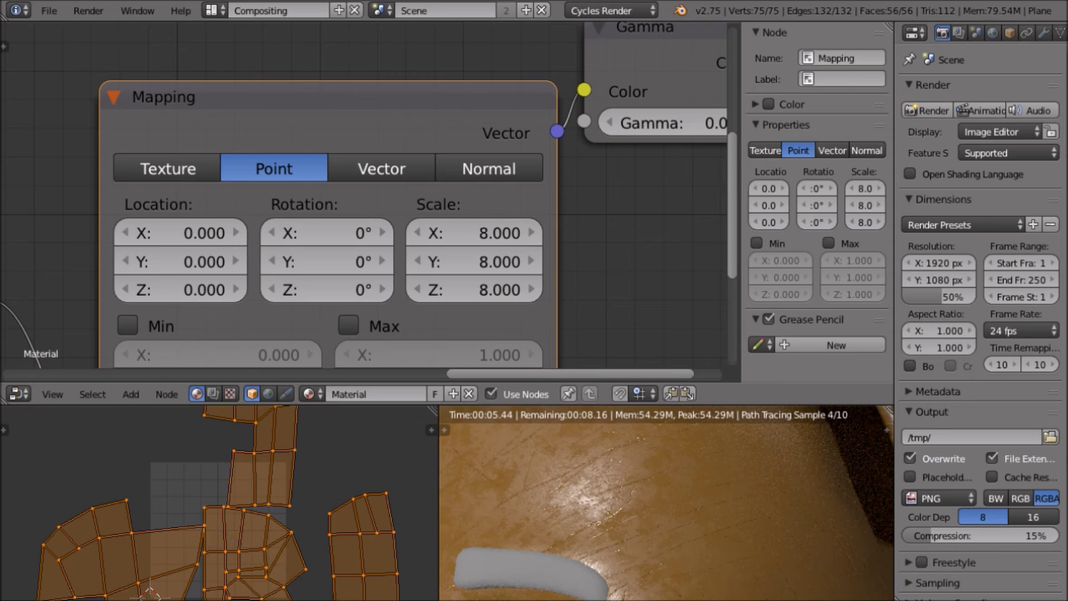
scroll(666, 503, "down", 7)
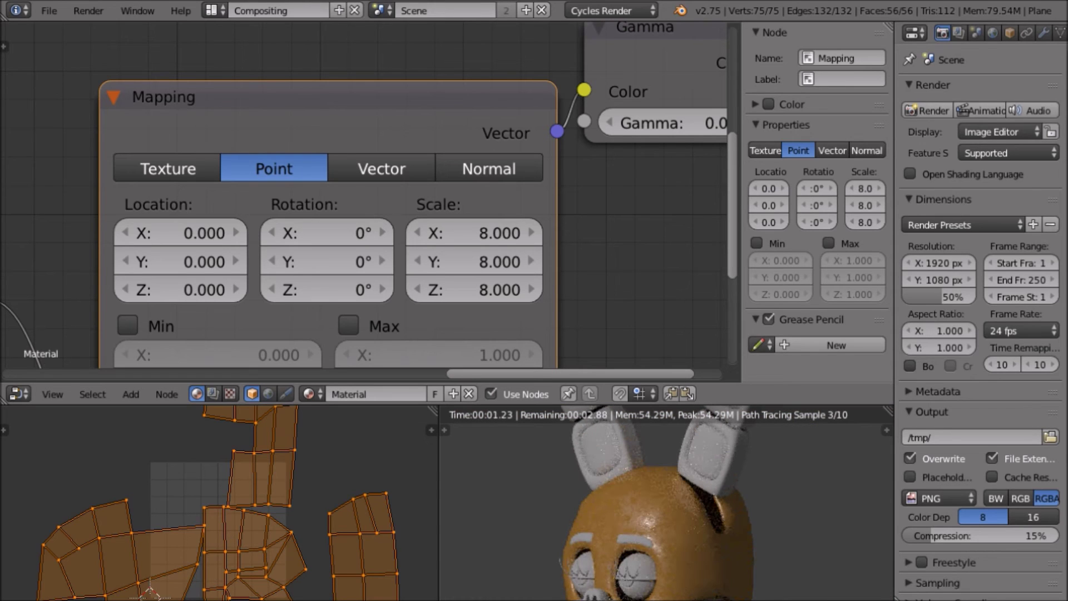
scroll(667, 503, "up", 4)
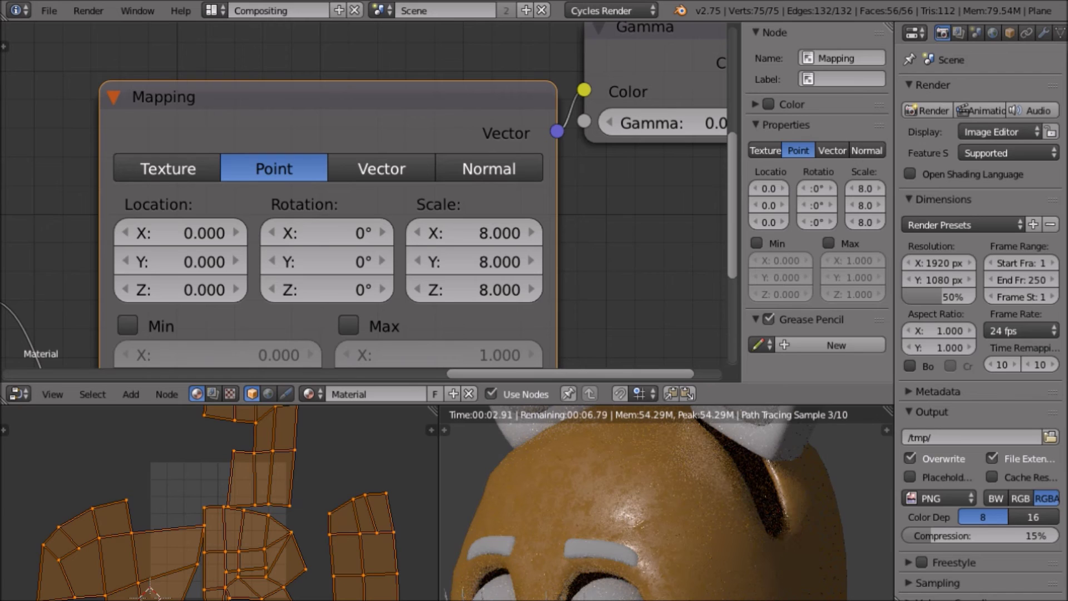
scroll(667, 501, "down", 6)
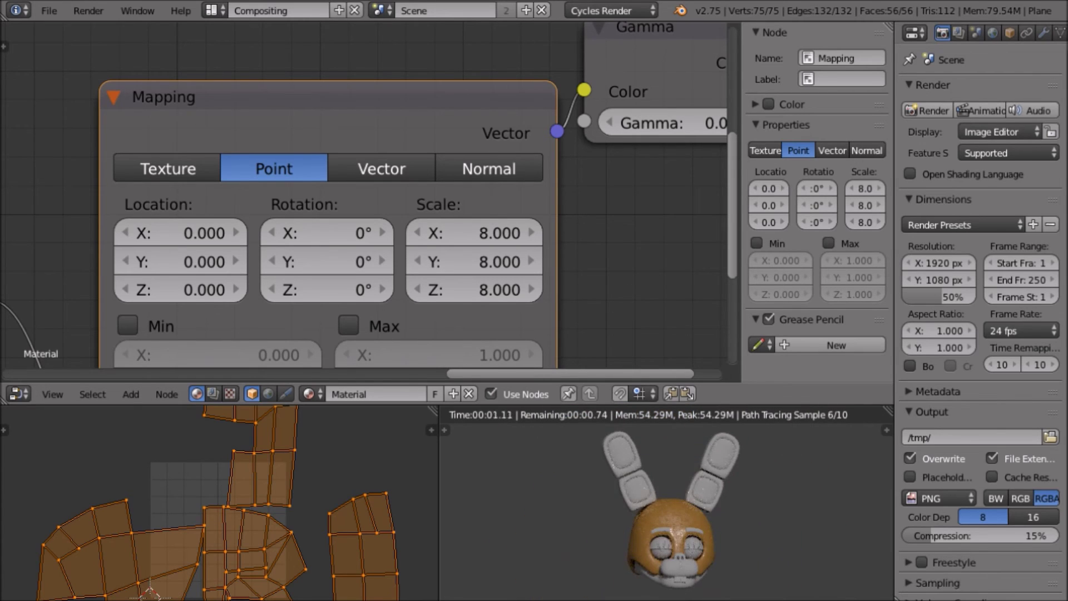
middle_click_drag(667, 501, 612, 505)
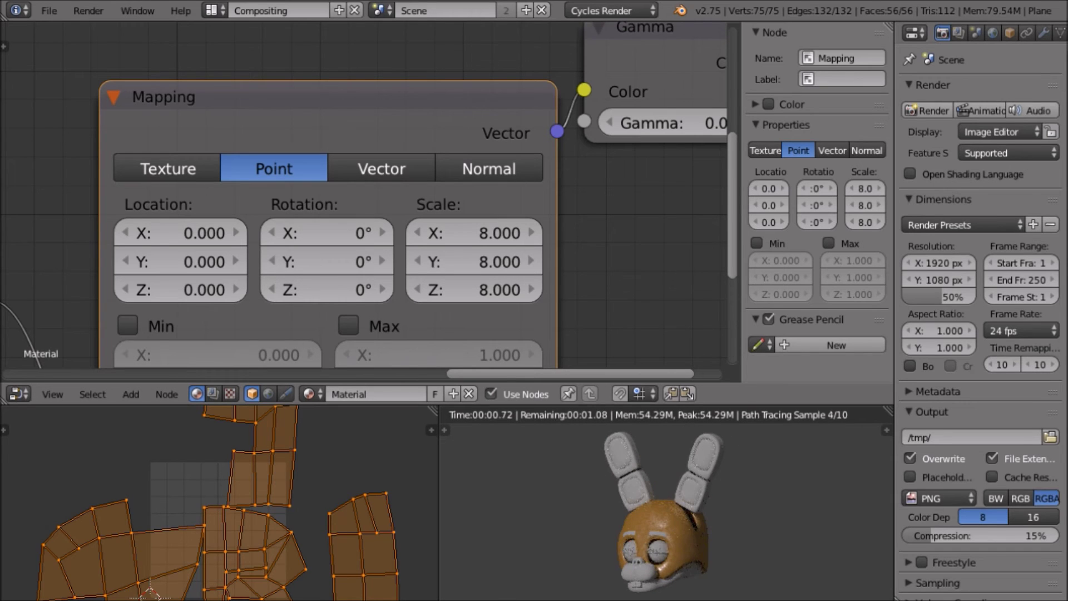
Select the rabbit's lower jaw in solid view, assign the existing Material to it, and preview it rendered
key("shift+z")
key("a")
scroll(618, 589, "up", 2)
left_click(662, 600)
left_click(661, 600)
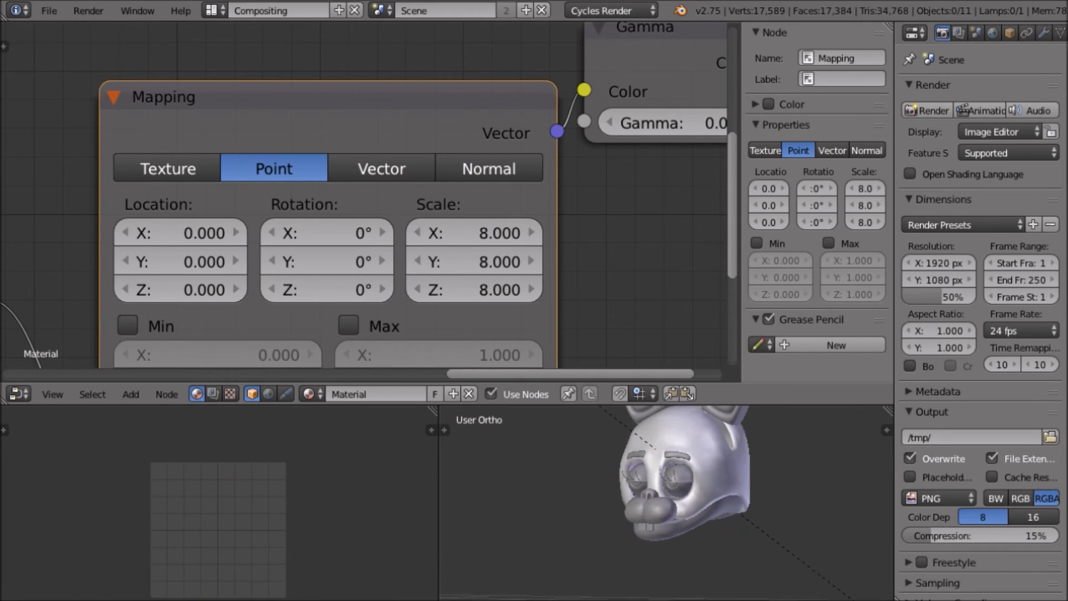
right_click(655, 511)
right_click(670, 530)
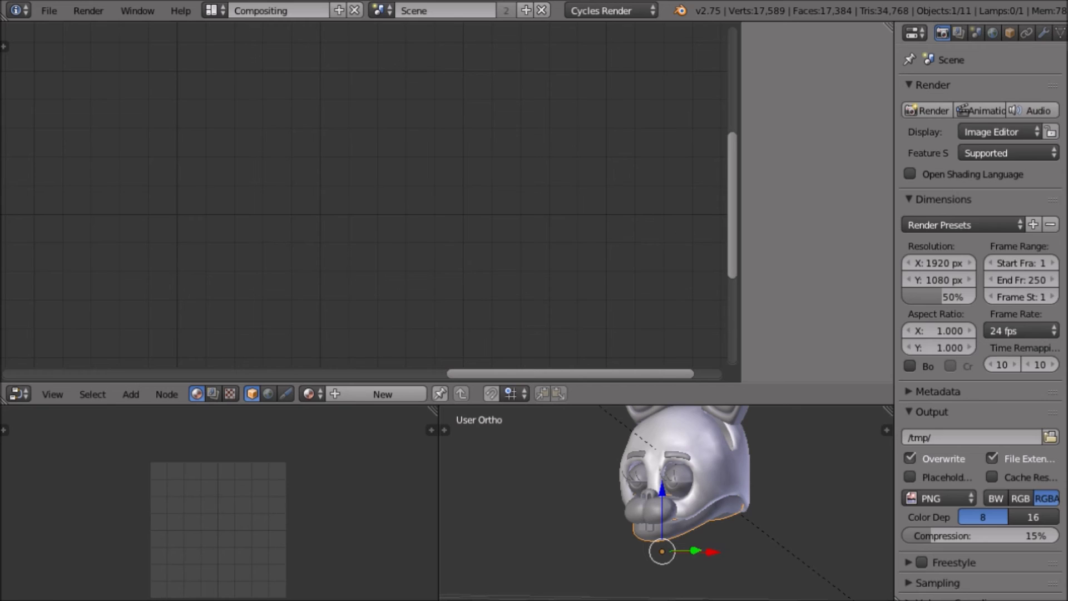
left_click(1067, 33)
left_click(912, 145)
left_click(789, 169)
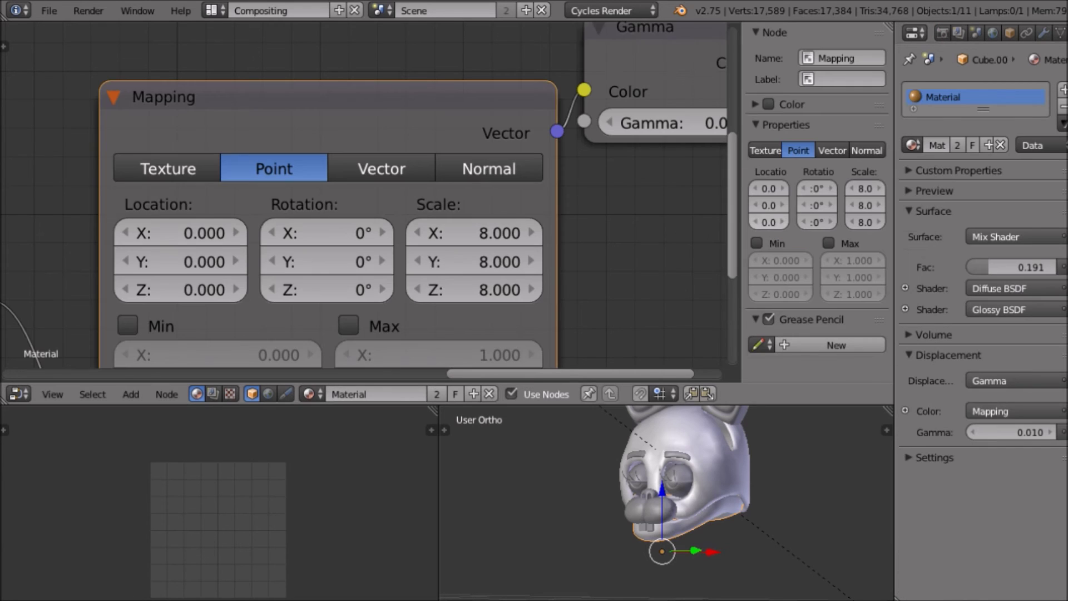
key("shift+z")
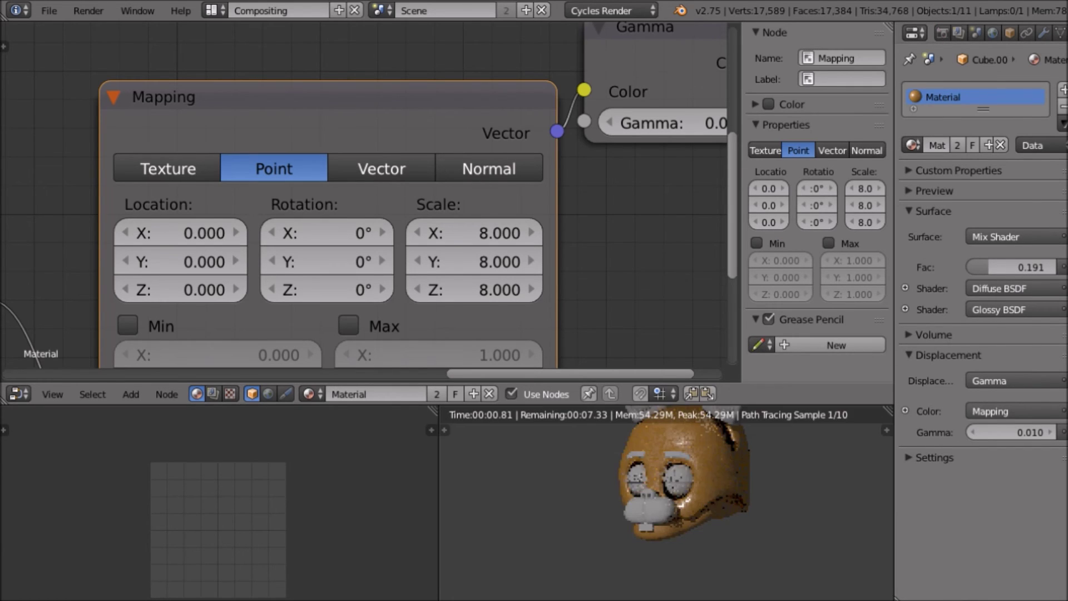
Unwrap the lower jaw's entire mesh with Smart UV Project at an angle limit of 66
key("shift+z")
key("Tab")
key("a")
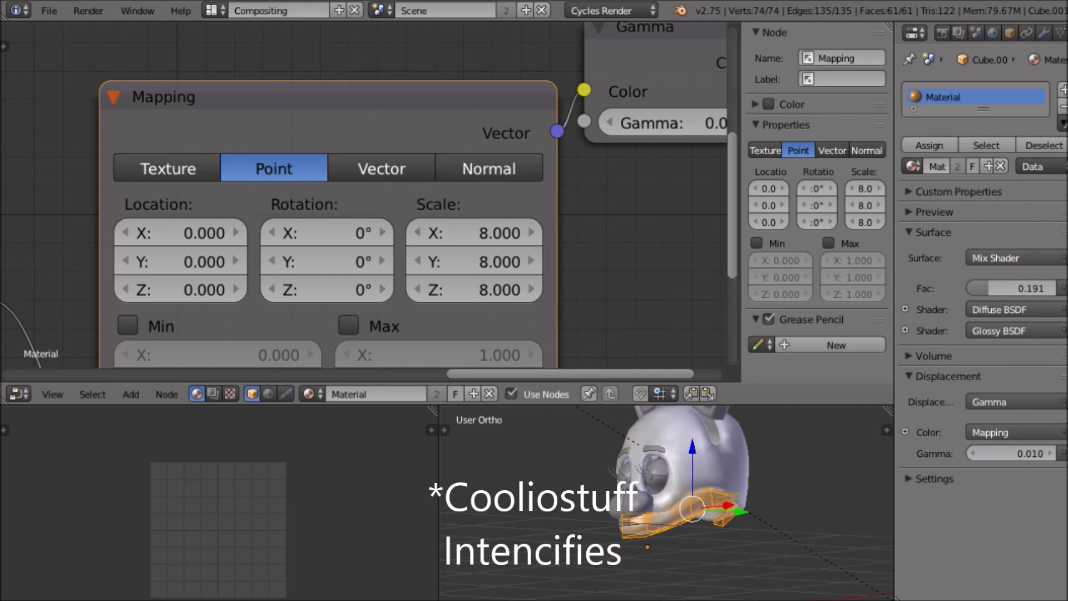
key("u")
left_click(754, 489)
left_click(813, 593)
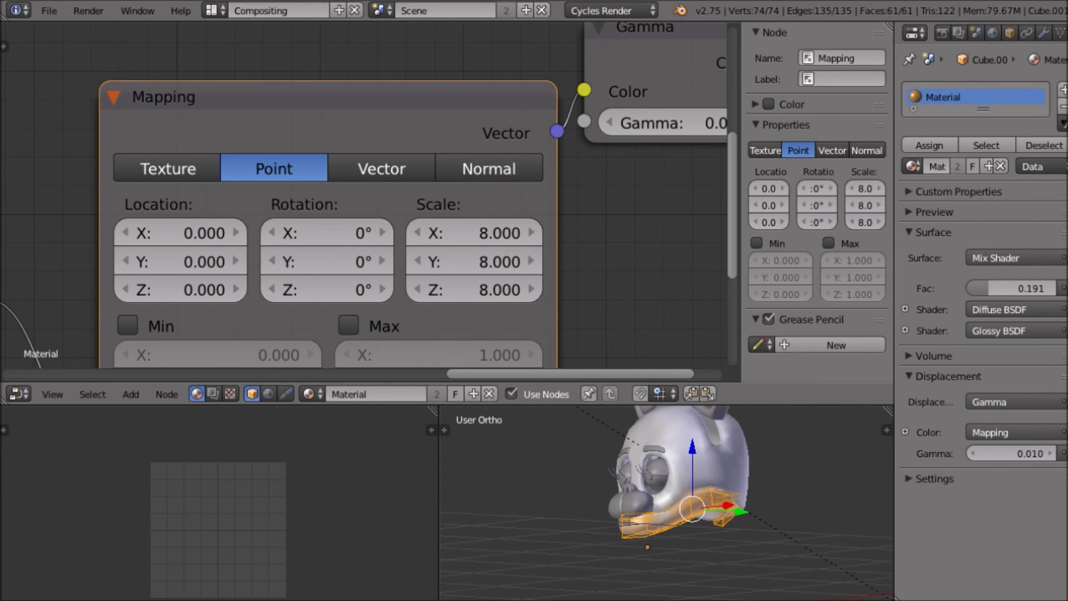
scroll(667, 501, "up", 3)
key("u")
key("Return")
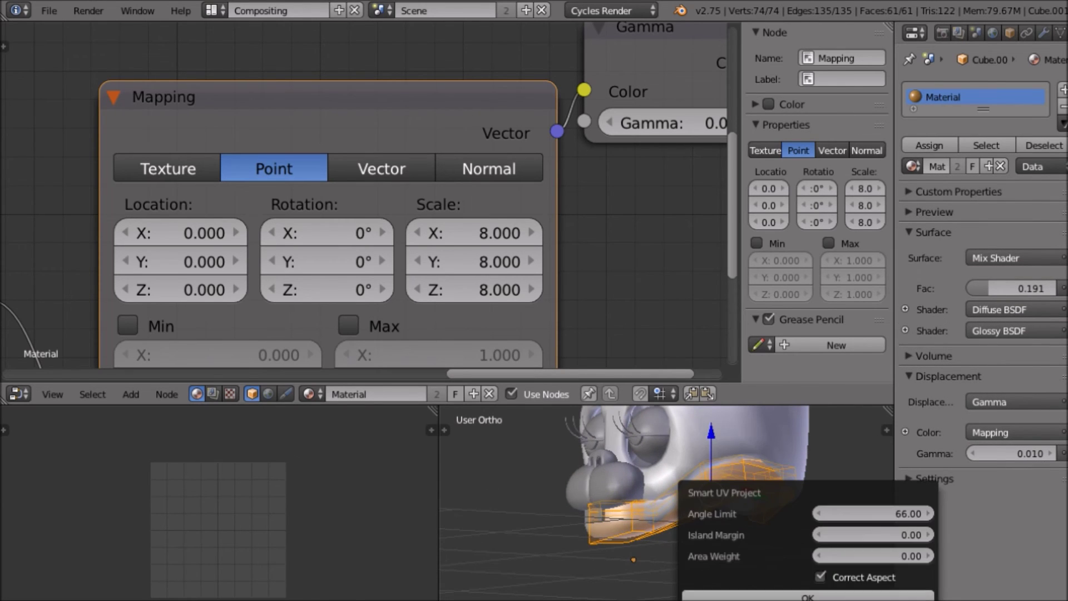
key("Return")
Scale up all of the lower jaw's UV islands beyond the image bounds and inspect the rendered head
key("a")
key("s")
key("Return")
key("shift+z")
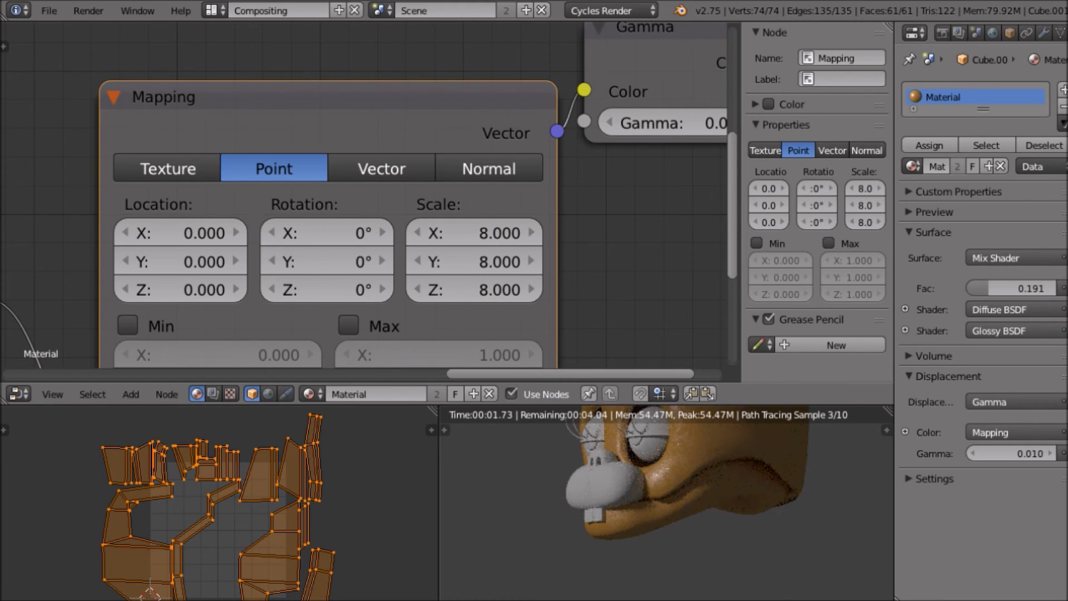
scroll(666, 503, "down", 6)
scroll(362, 194, "down", 3)
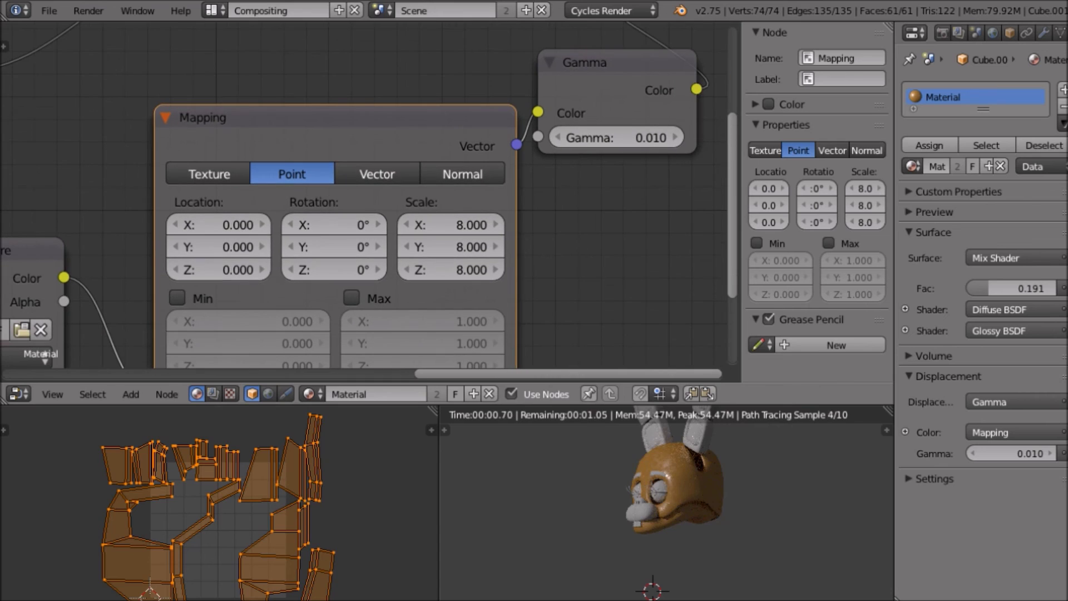
middle_click_drag(657, 495, 751, 492)
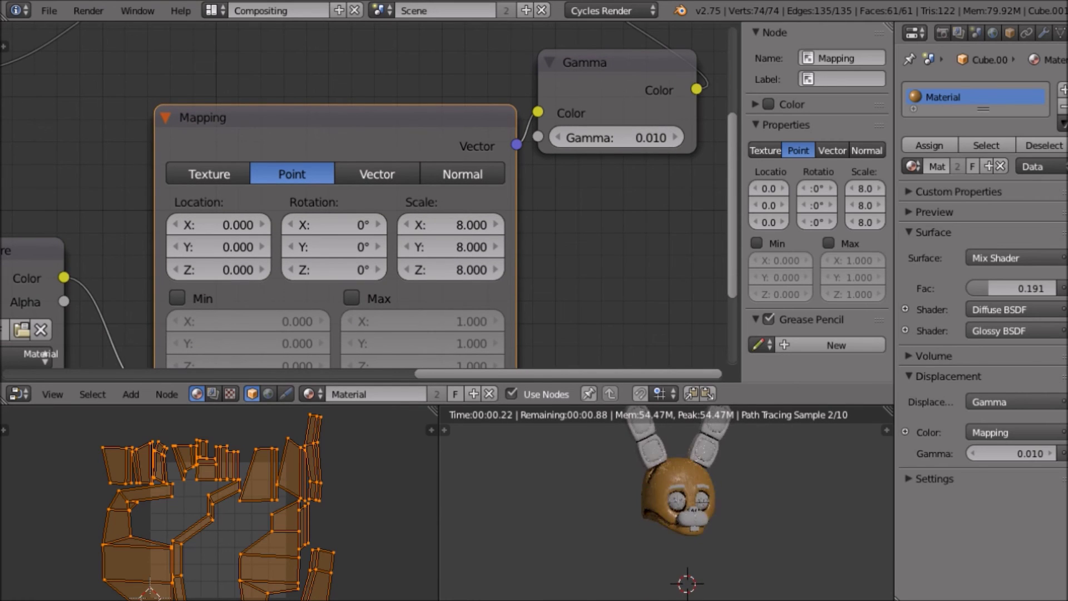
Leave mesh editing, select the rabbit's muzzle in solid view, and assign the existing Material to it
key("shift+z")
scroll(689, 495, "up", 6)
key("Tab")
right_click(748, 524)
middle_click_drag(749, 524, 628, 498)
right_click(629, 495)
left_click(912, 144)
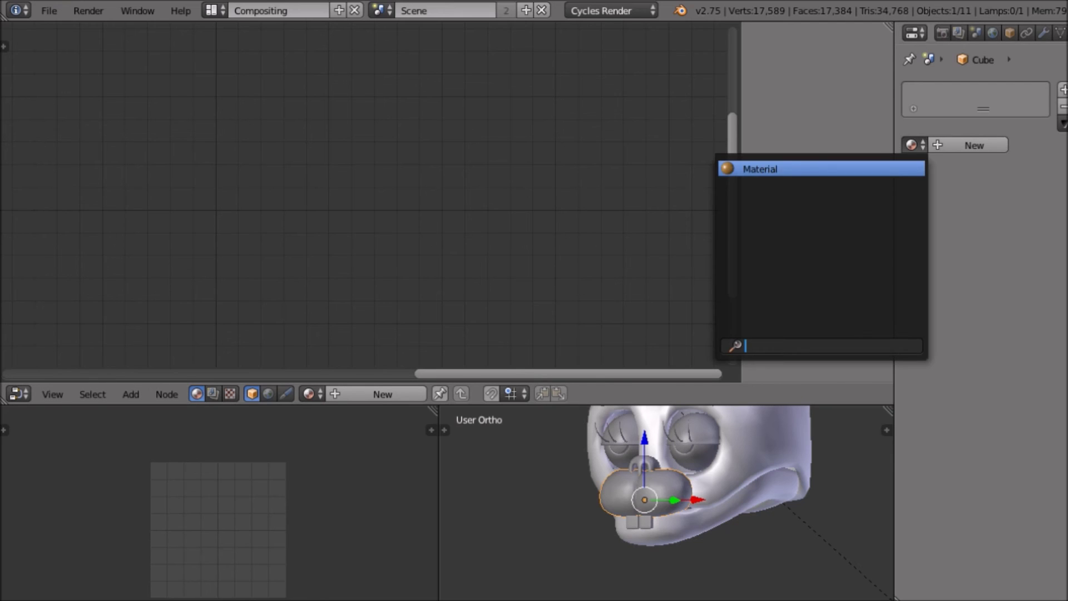
left_click(763, 166)
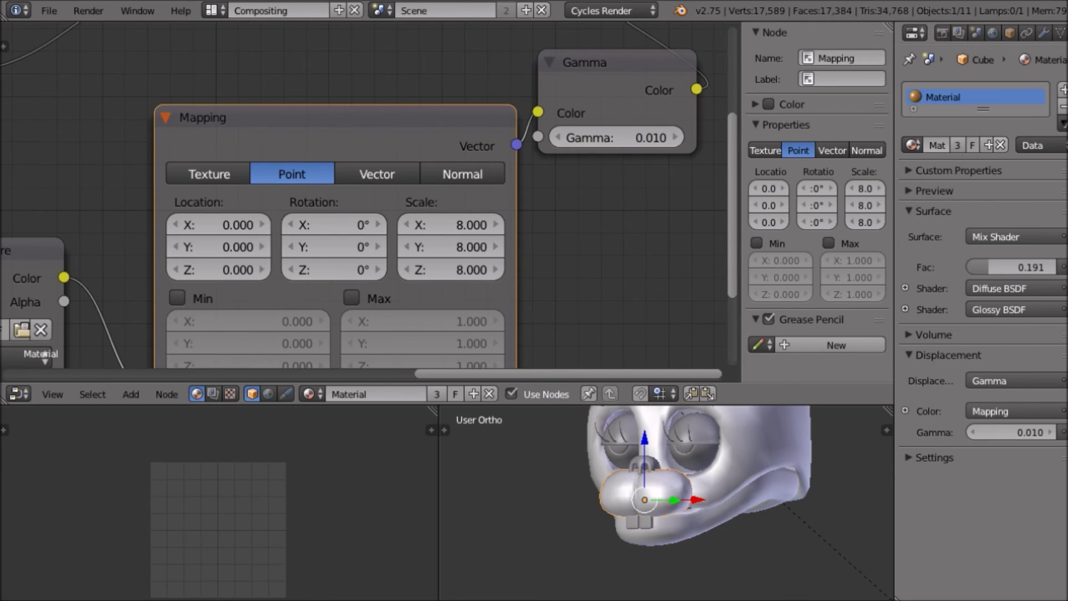
Make the muzzle's material an independent single-user copy and preview the muzzle rendered
left_click(988, 144)
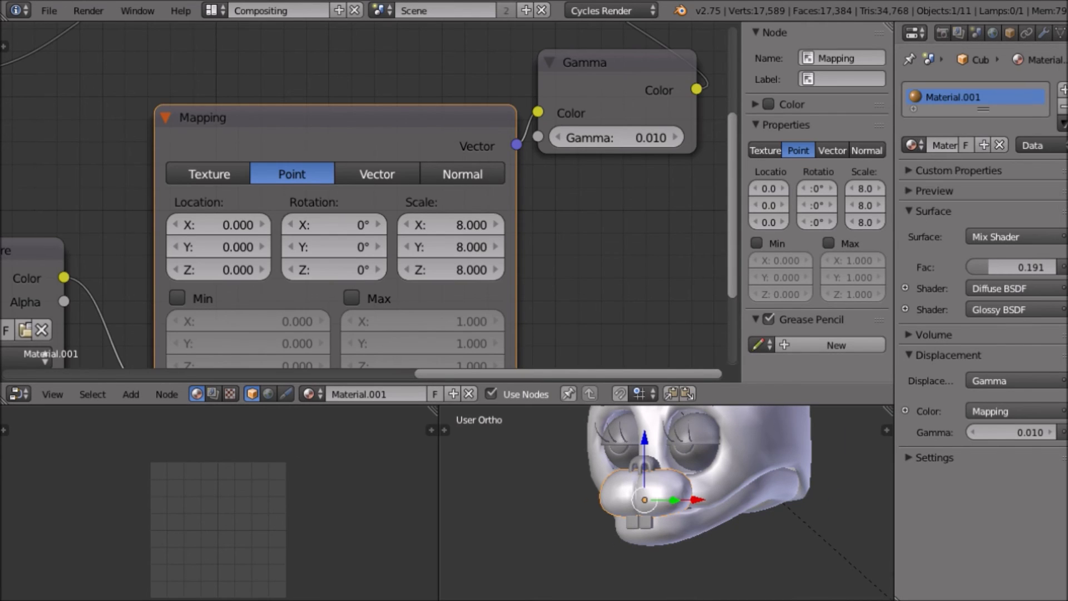
scroll(666, 502, "up", 5)
key("shift+z")
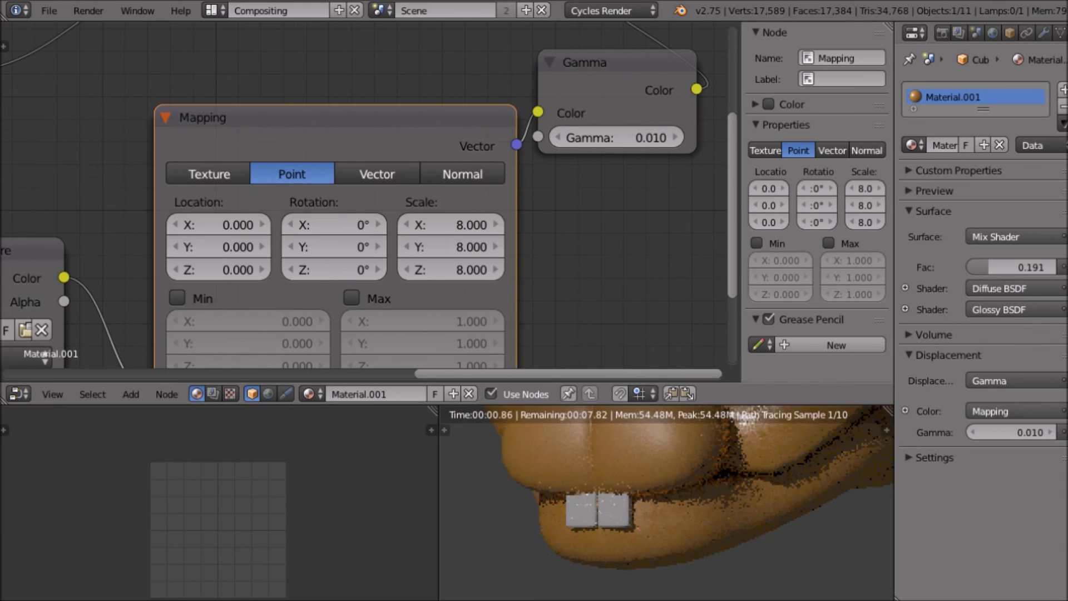
Unwrap the muzzle's entire mesh with Smart UV Project at an angle limit of 66 and preview it rendered
key("shift+z")
key("Tab")
key("a")
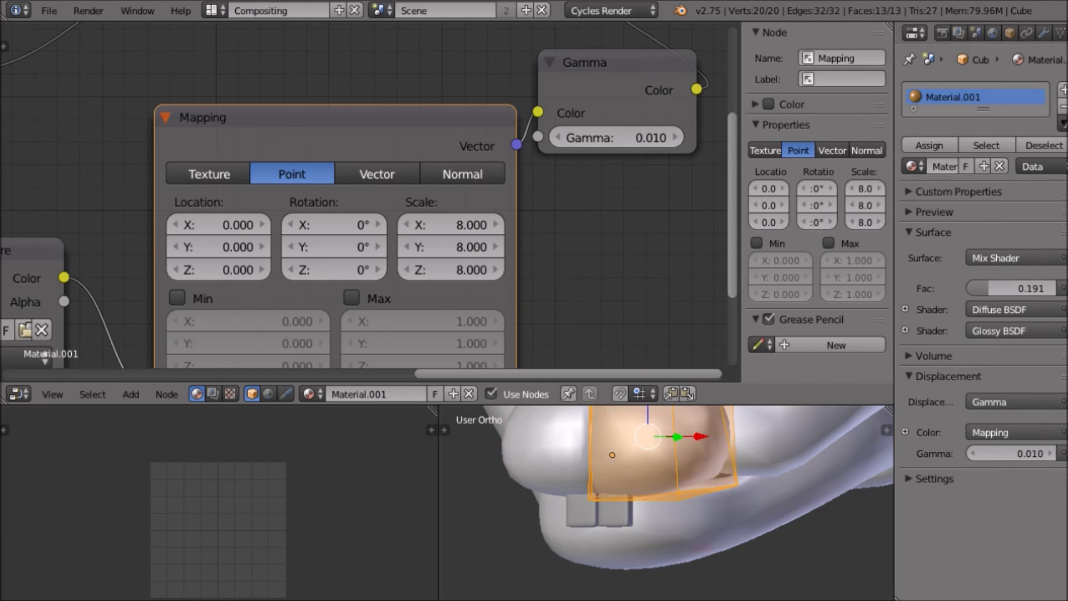
key("u")
left_click(701, 496)
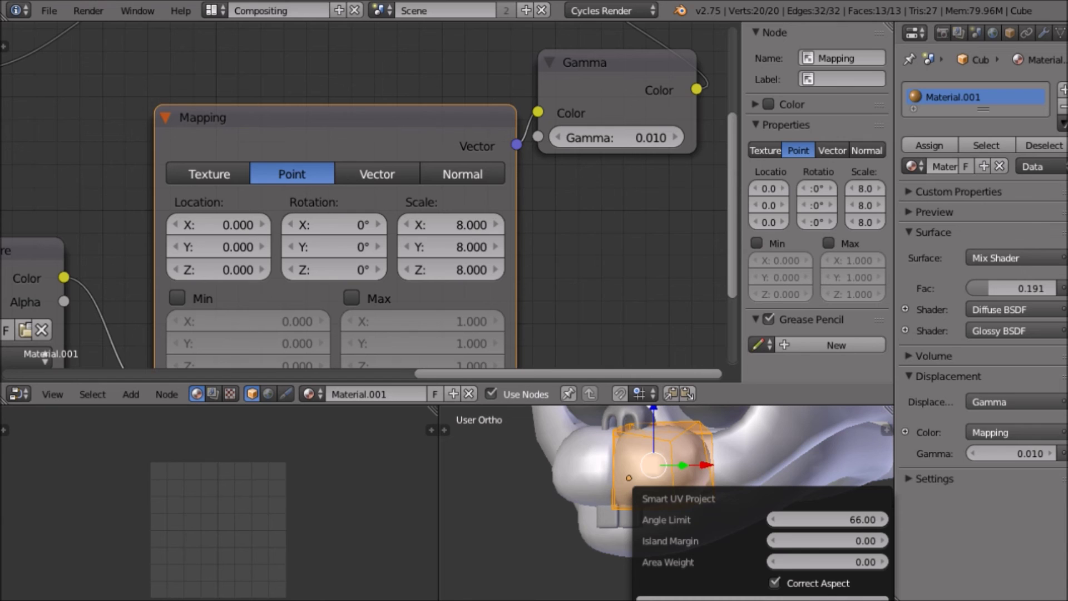
key("Return")
key("shift+z")
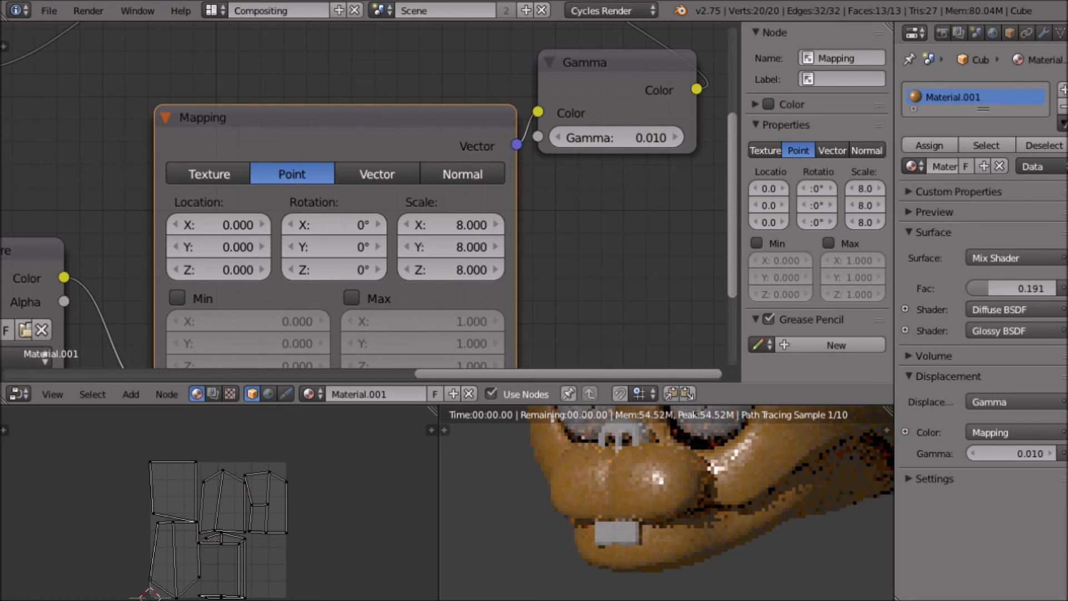
Raise the muzzle material's Diffuse BSDF colour to full brightness (R 1.000, G 0.466, B 0.054)
scroll(370, 195, "down", 5)
middle_click_drag(378, 139, 359, 325)
scroll(612, 472, "up", 3)
scroll(361, 222, "up", 1)
middle_click_drag(311, 267, 701, 209)
scroll(365, 194, "up", 2)
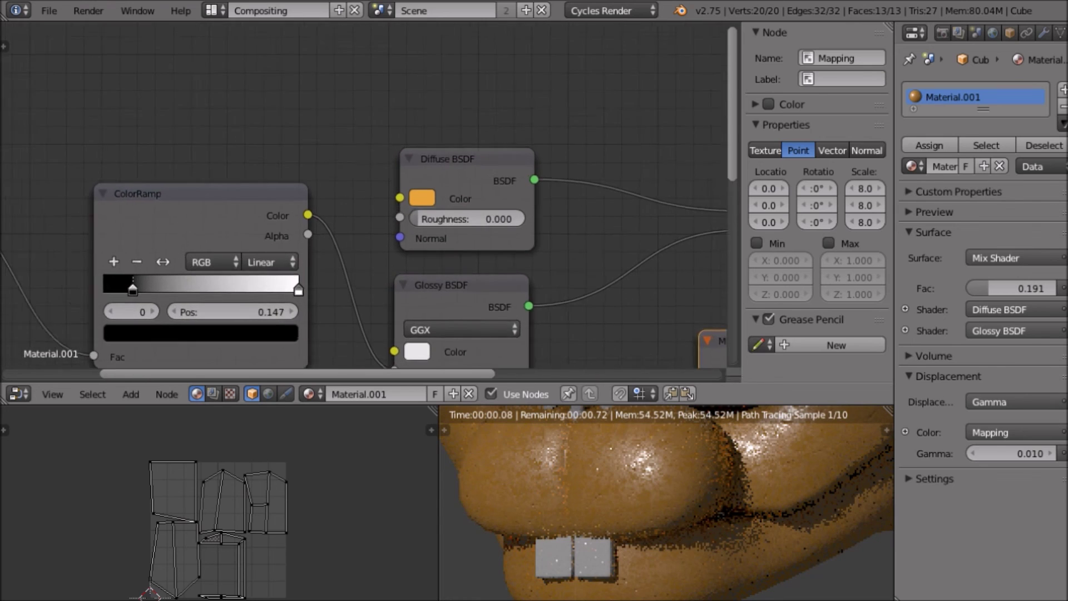
left_click(438, 198)
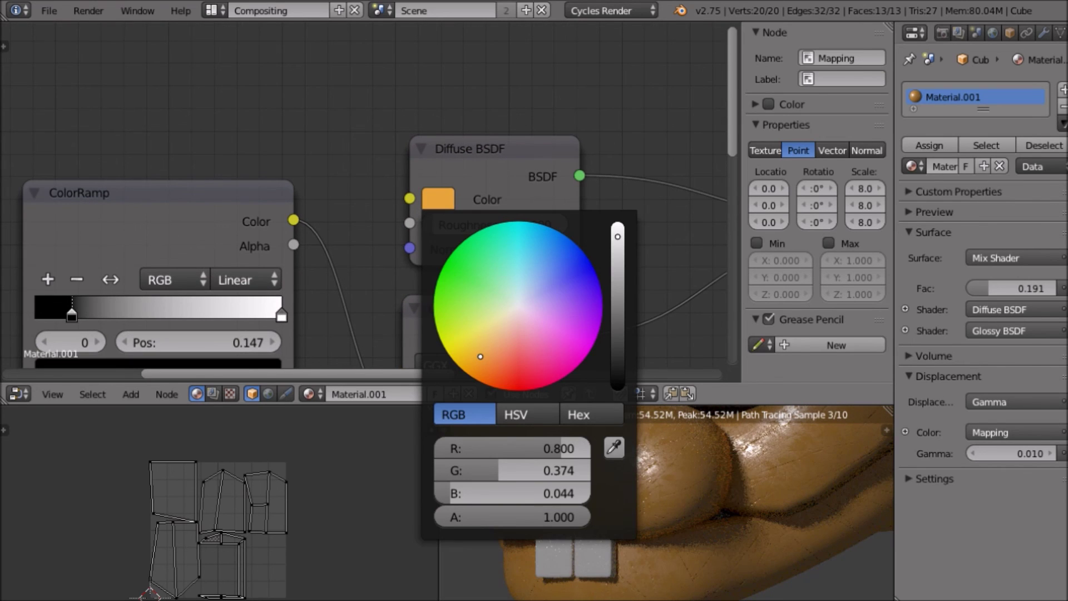
left_click_drag(617, 236, 618, 222)
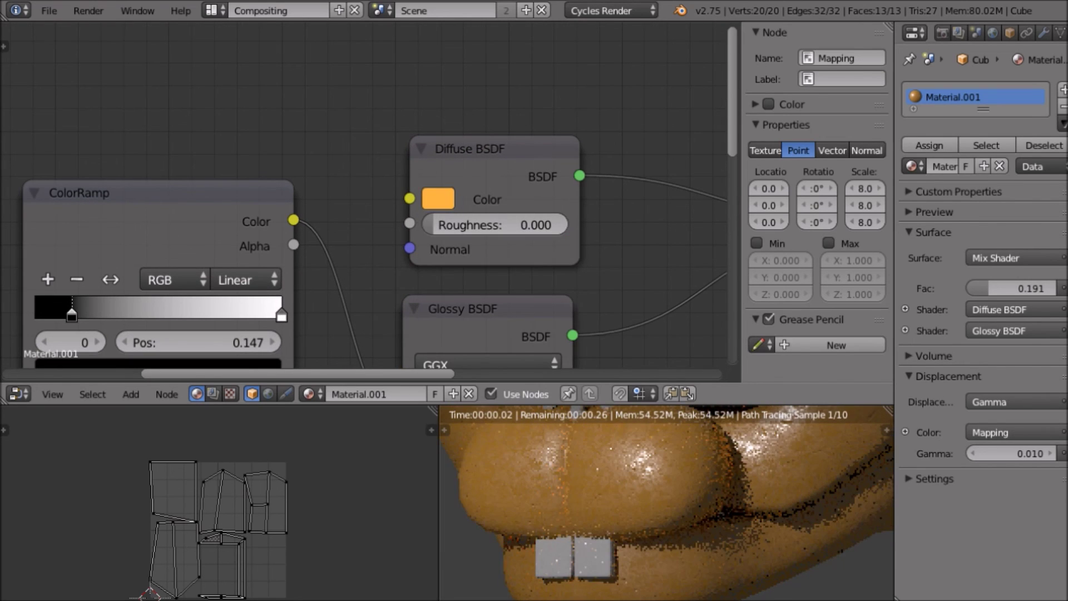
Lighten the muzzle's diffuse colour to a pale peach (R 1.000, G 0.657, B 0.310) and save the file
left_click(438, 198)
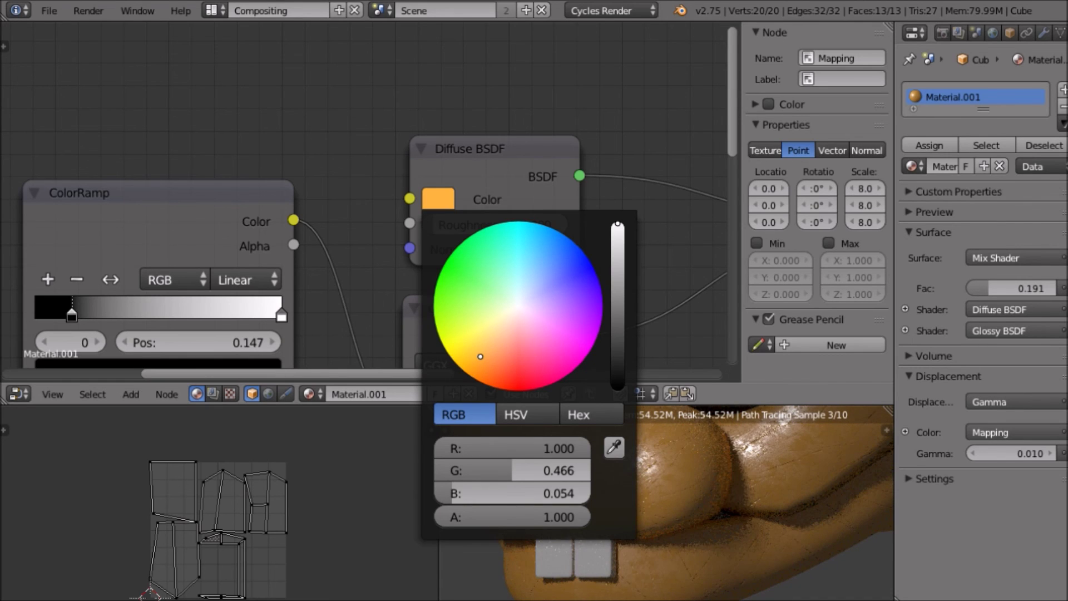
left_click(491, 347)
left_click_drag(491, 346, 498, 334)
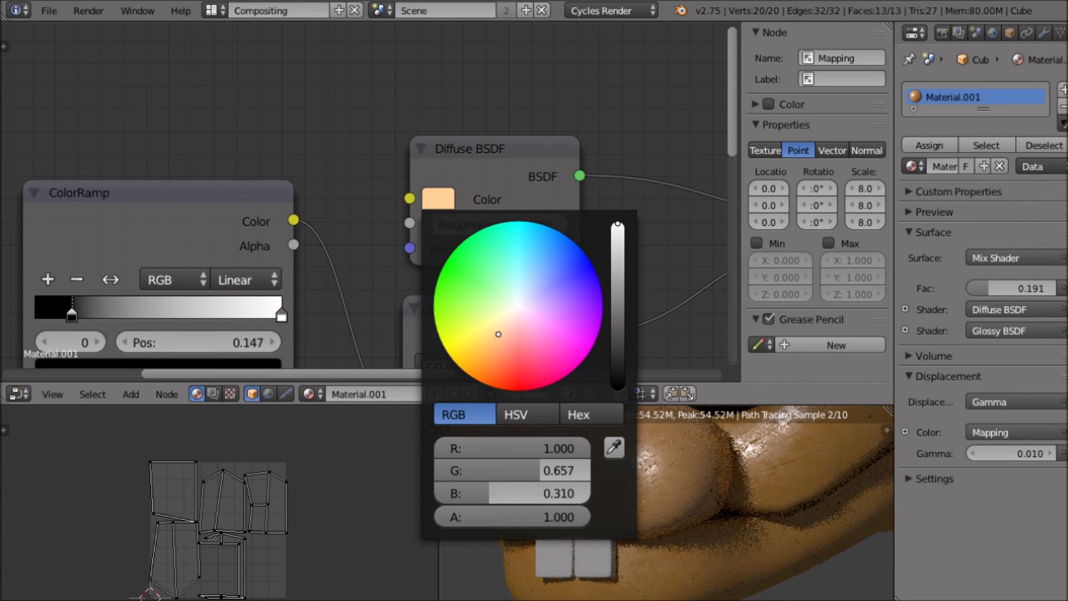
scroll(666, 504, "down", 7)
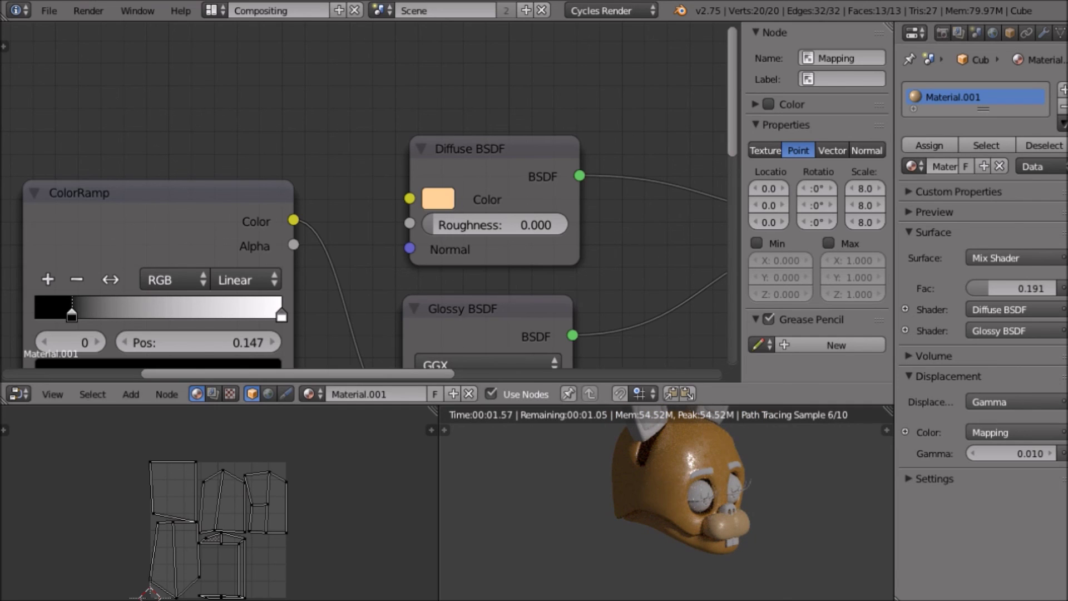
left_click(49, 10)
left_click(70, 140)
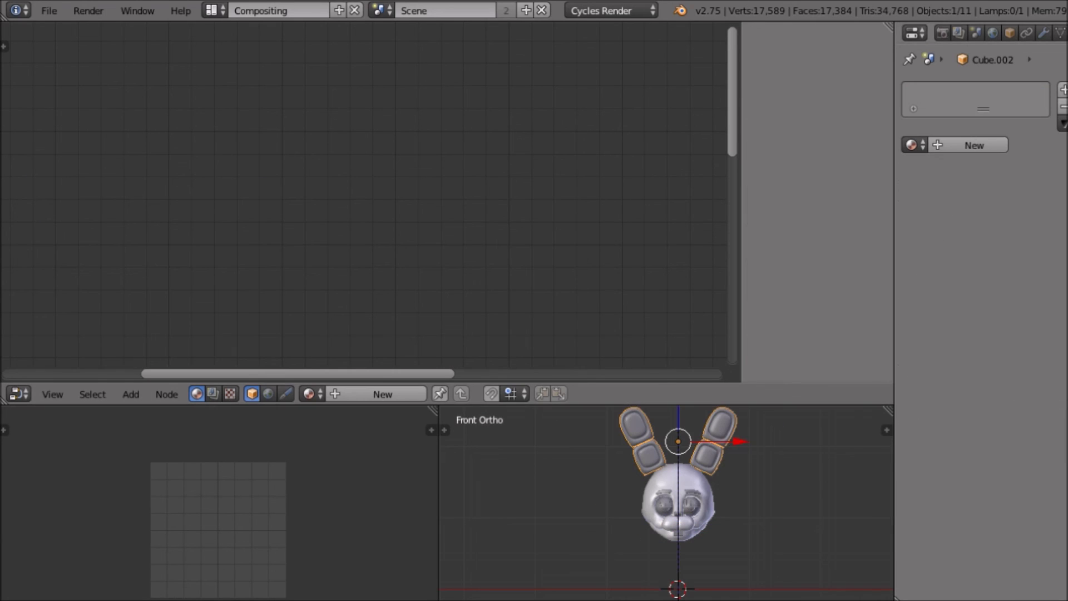
Assign the existing Material to the front ear segments and start editing their mesh with nothing selected
left_click(914, 144)
left_click(823, 169)
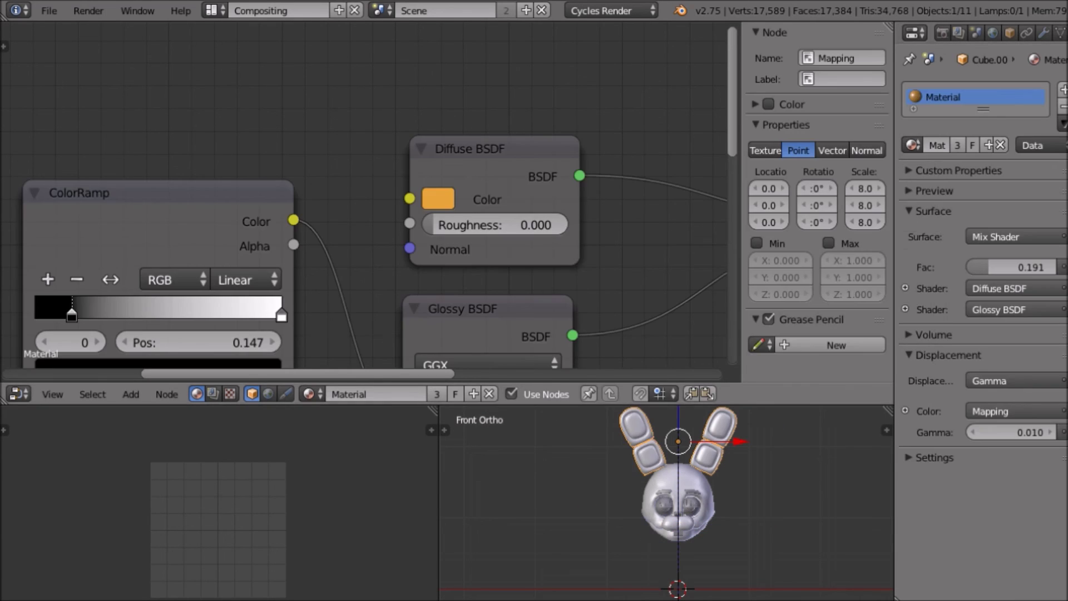
middle_click_drag(756, 484, 701, 503)
scroll(678, 501, "up", 3)
key("Tab")
scroll(701, 484, "up", 2)
key("a")
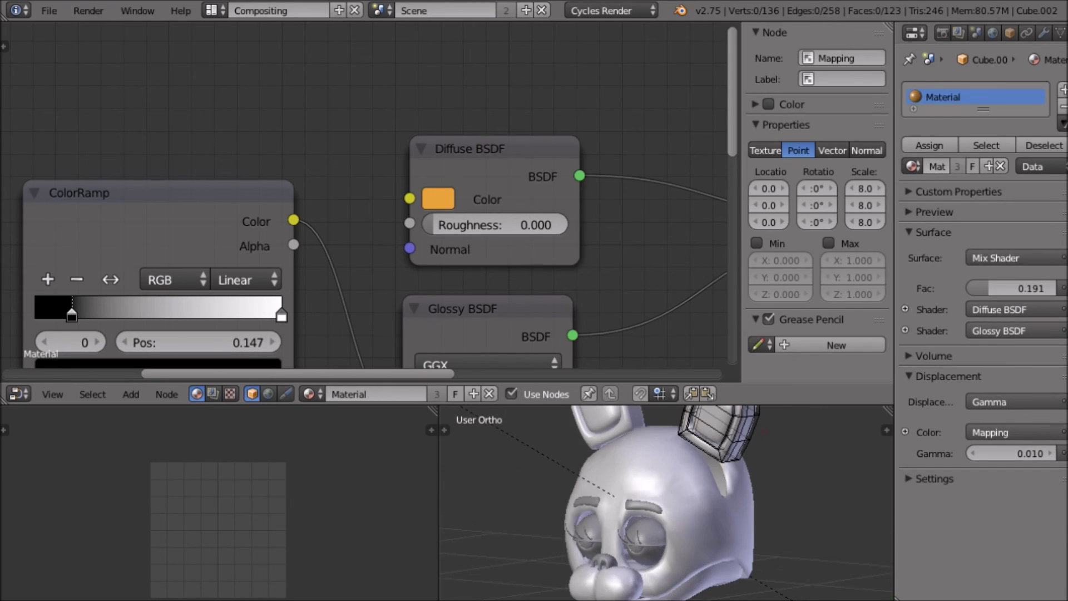
middle_click_drag(712, 467, 665, 541, "shift")
scroll(665, 541, "up", 3)
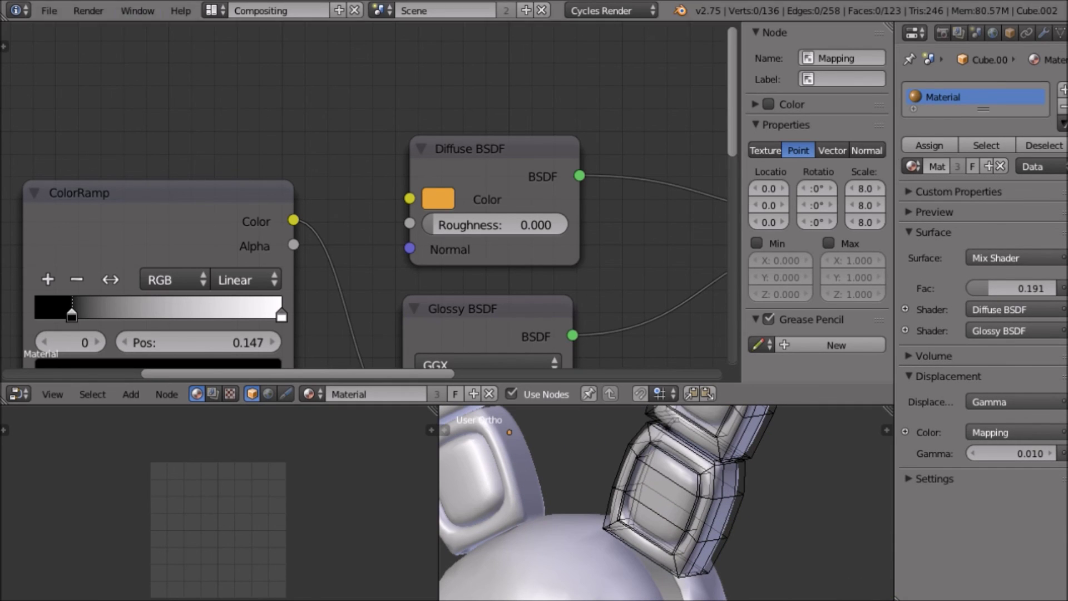
In the Default layout, select the three inner pad faces of the lower ear segment and grow the selection
left_click(214, 11)
left_click(250, 84)
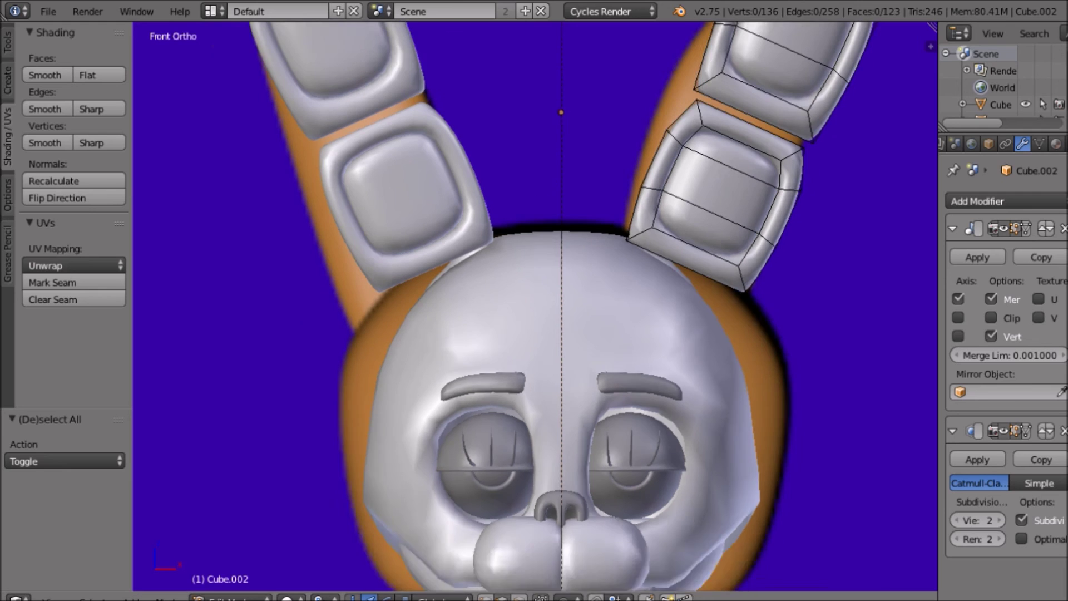
middle_click_drag(595, 233, 476, 379, "shift")
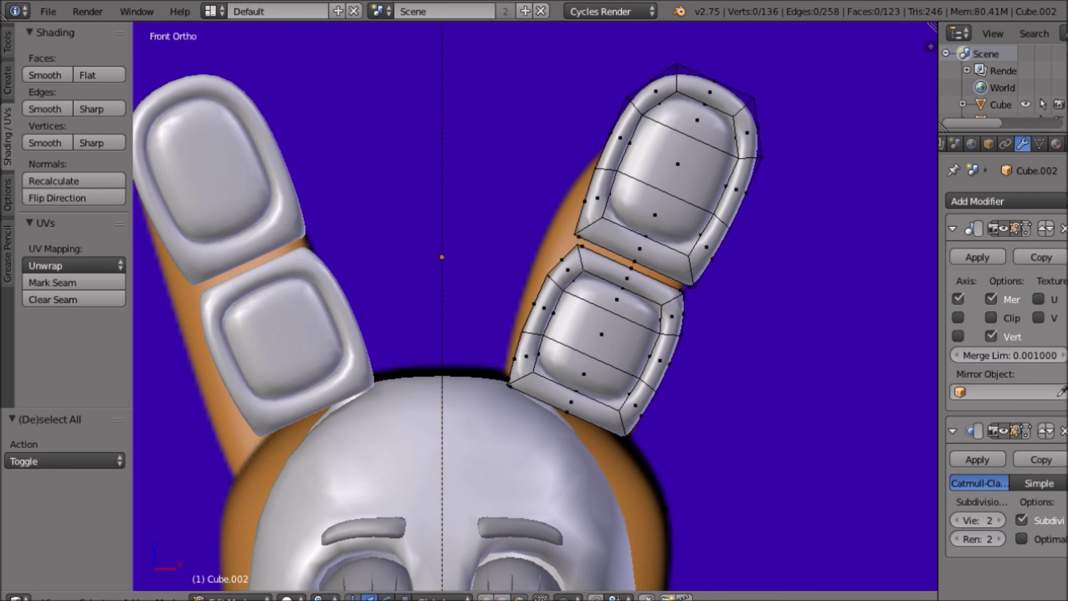
right_click(601, 334)
right_click(583, 374, "shift")
right_click(616, 299, "shift")
scroll(617, 299, "down", 1)
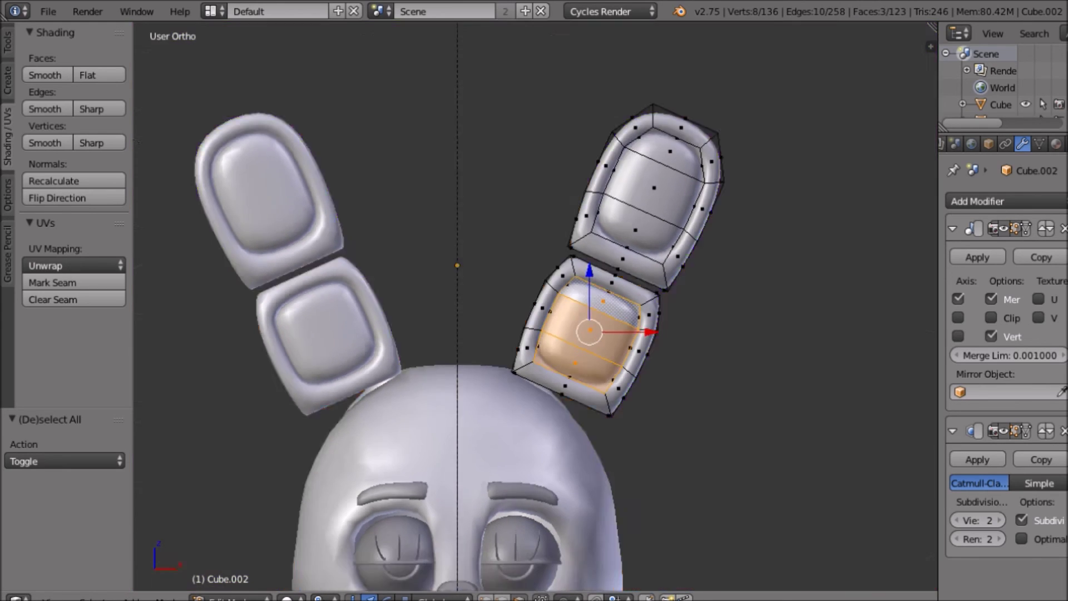
middle_click_drag(616, 299, 556, 339)
scroll(556, 339, "up", 1)
middle_click_drag(778, 312, 512, 345, "shift")
key("ctrl+KP_Add")
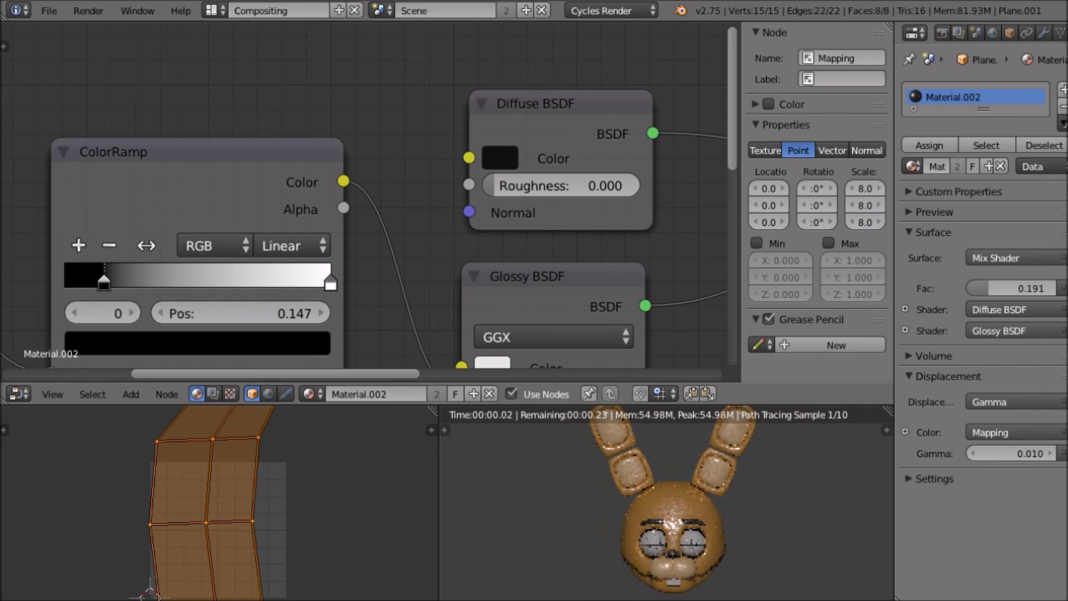
Return to the Default layout, leave the eyebrows' mesh editing, deselect everything, and preview the head rendered from the front
left_click(216, 10)
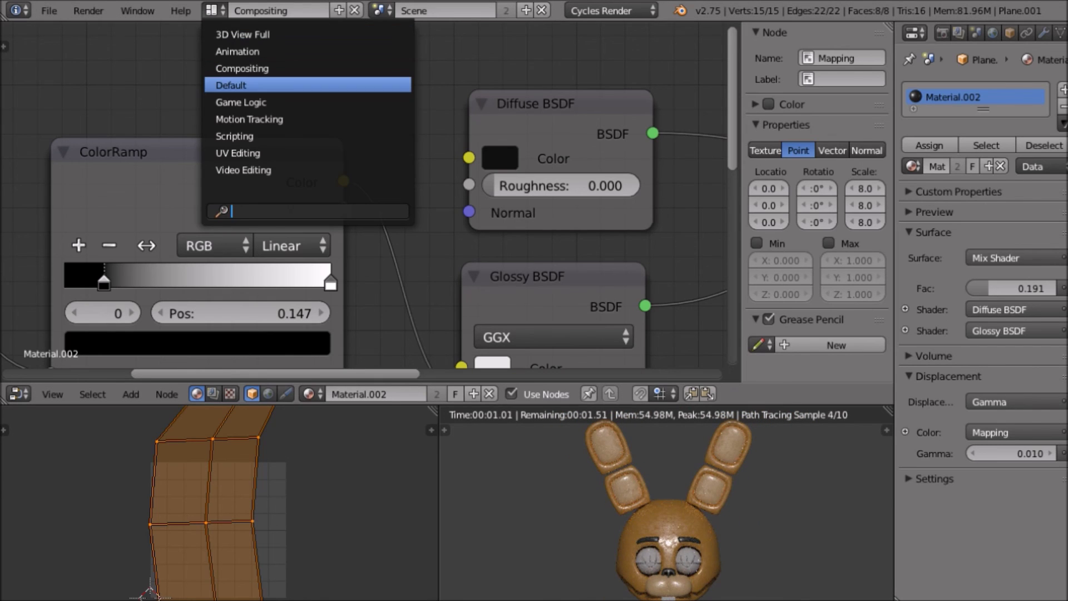
left_click(240, 87)
key("Tab")
scroll(534, 306, "down", 3)
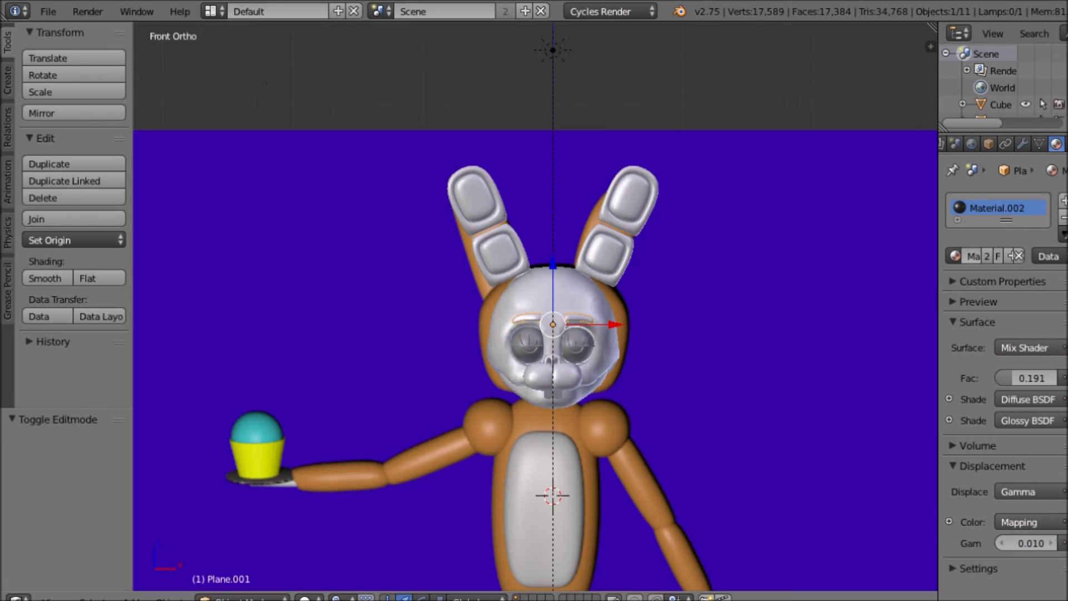
key("a")
scroll(534, 305, "up", 3)
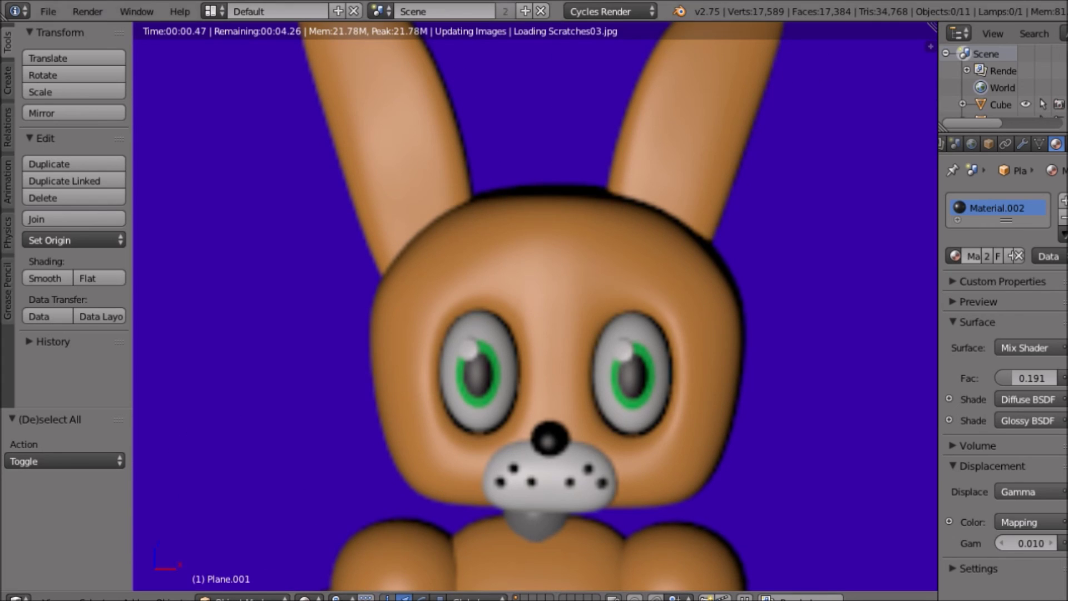